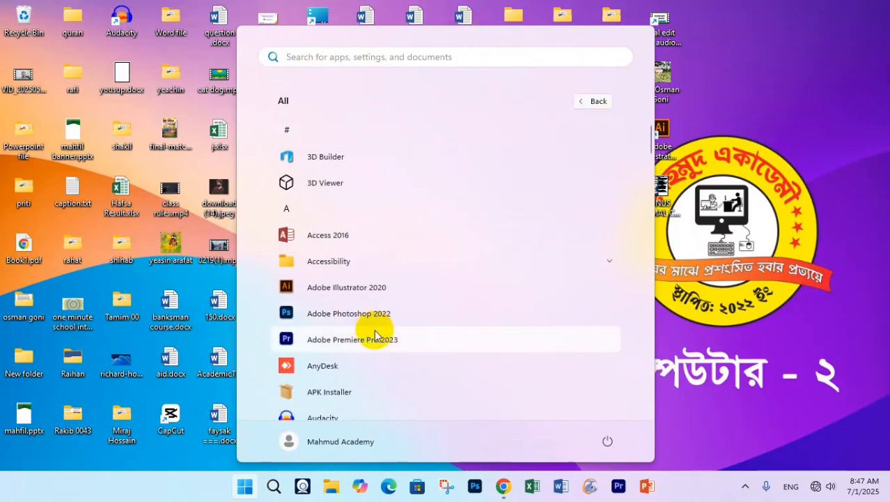
- Browse the Start menu's All apps list down to Word 2016, then close it to the desktop
scroll(375, 336, "down", 10)
scroll(375, 335, "down", 10)
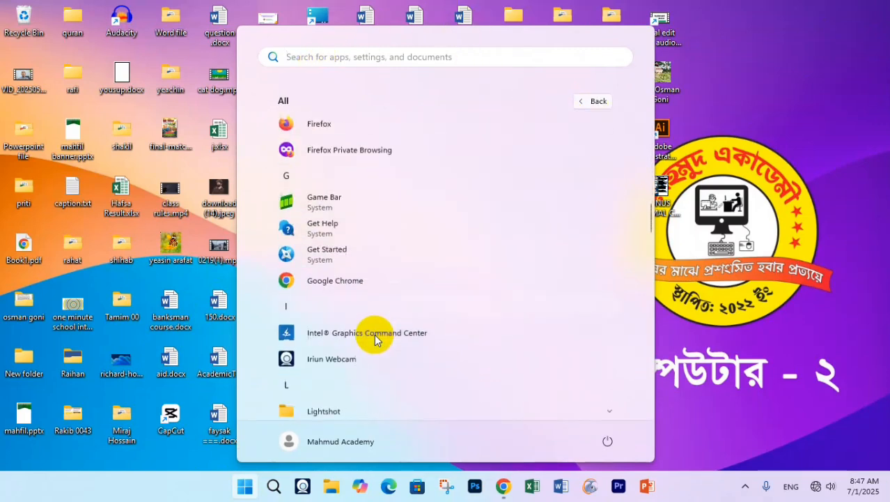
scroll(375, 340, "down", 10)
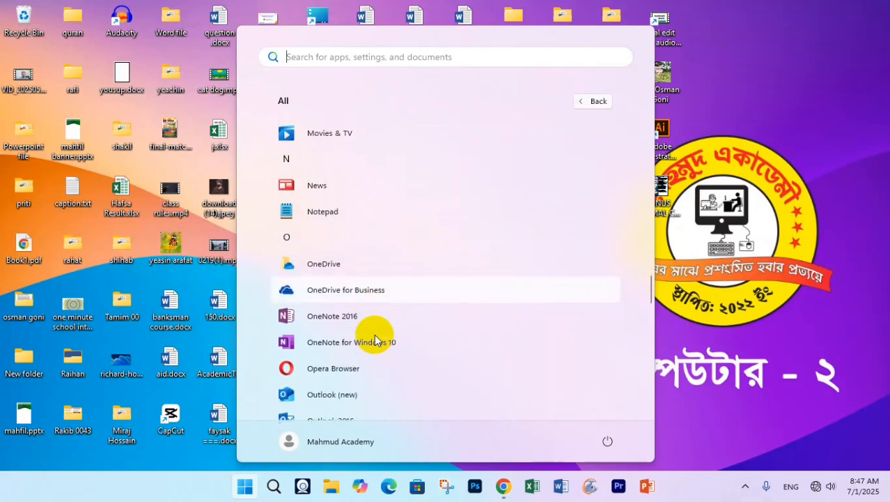
scroll(374, 340, "down", 5)
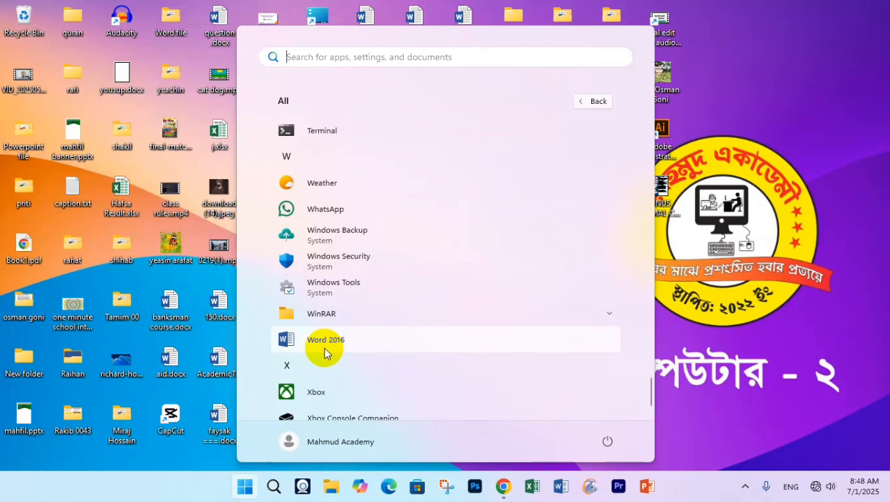
left_click(716, 189)
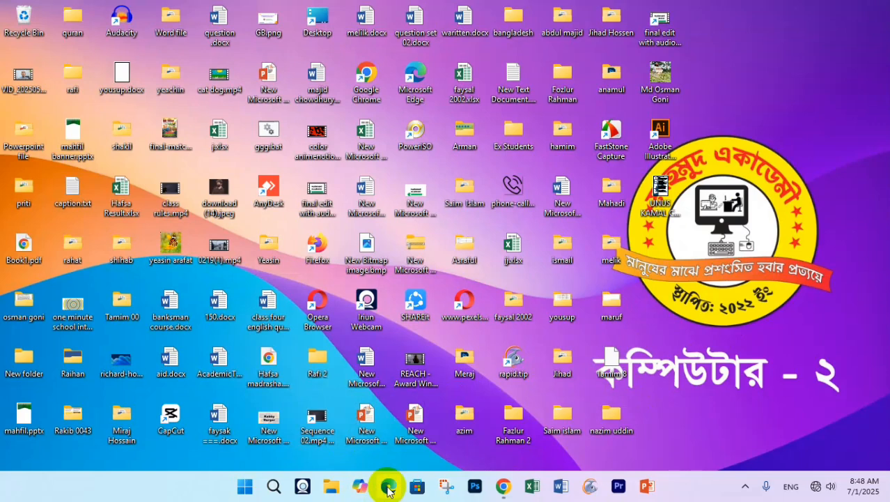
- Search Windows for 'word' so Word 2013 shows as the best match
left_click(274, 488)
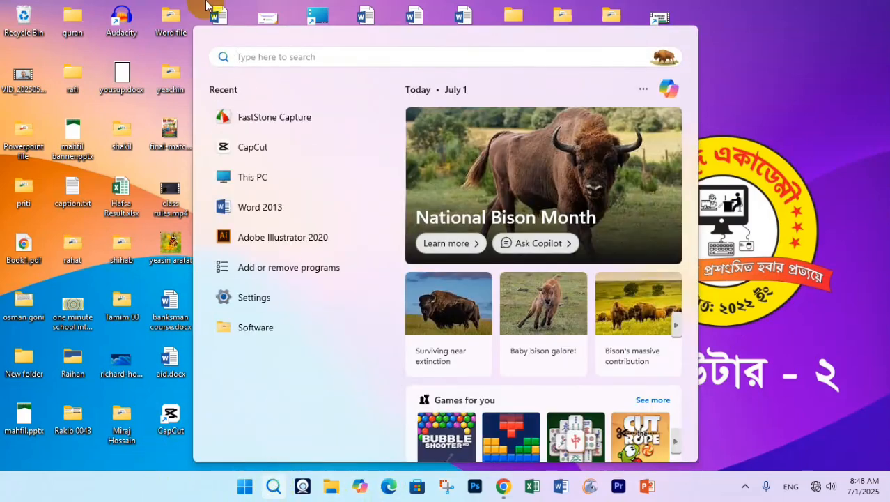
type("w")
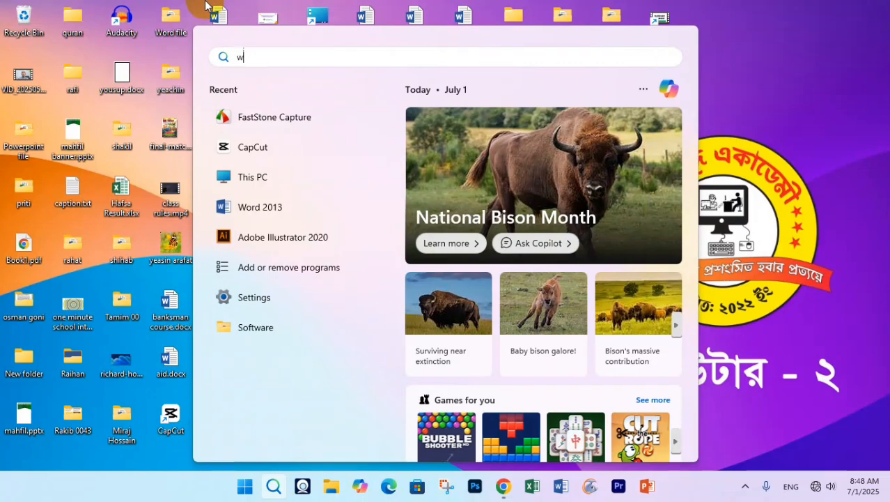
type("ord")
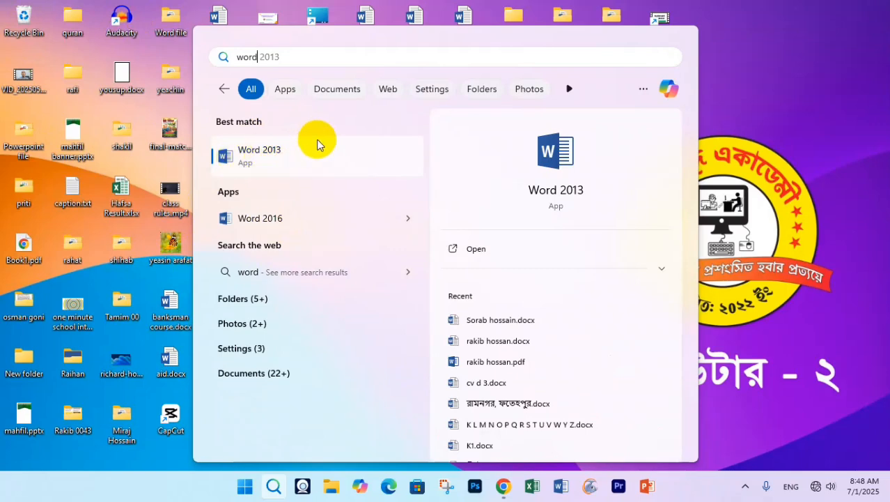
- Launch Word 2013 and start browsing its template gallery
left_click(481, 250)
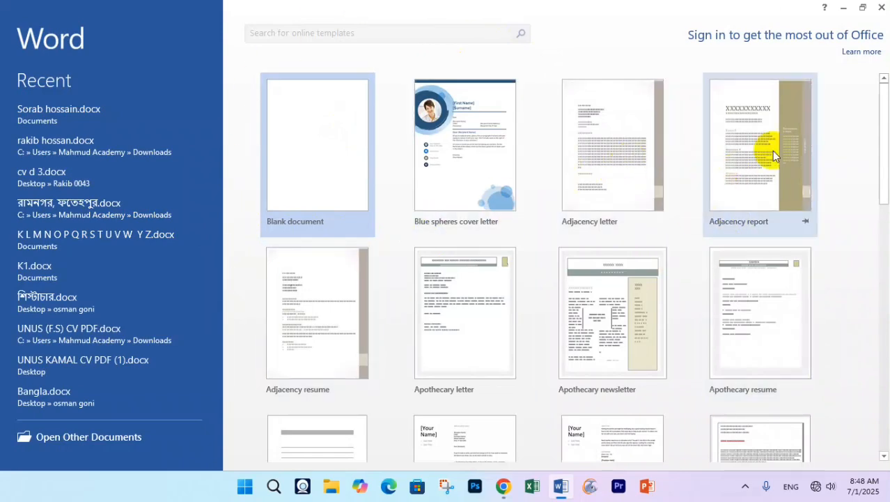
scroll(495, 259, "down", 5)
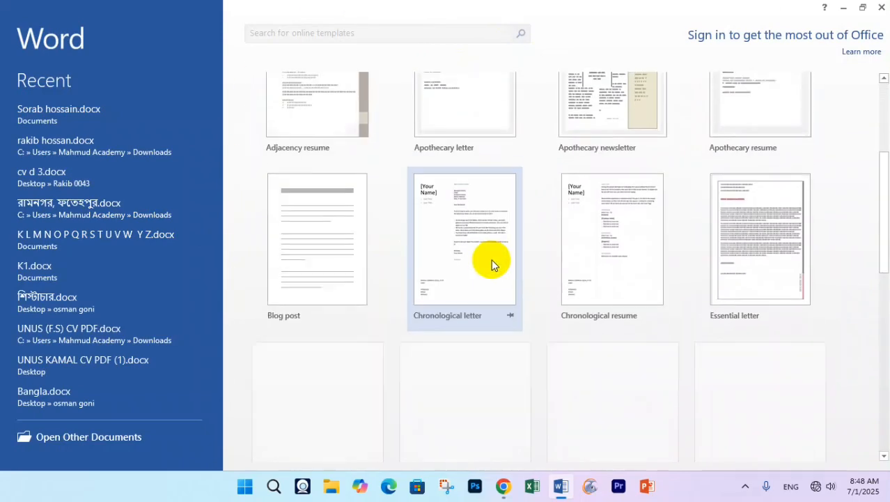
scroll(421, 307, "down", 2)
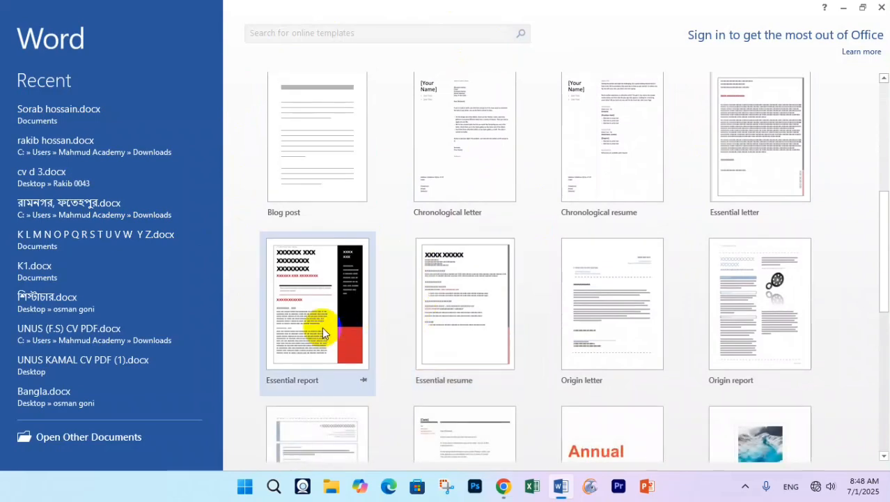
scroll(333, 264, "down", 9)
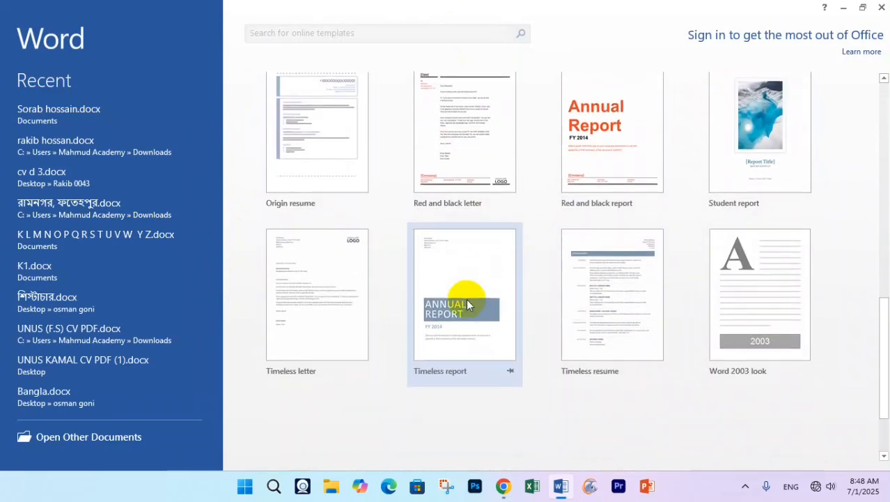
scroll(414, 352, "up", 15)
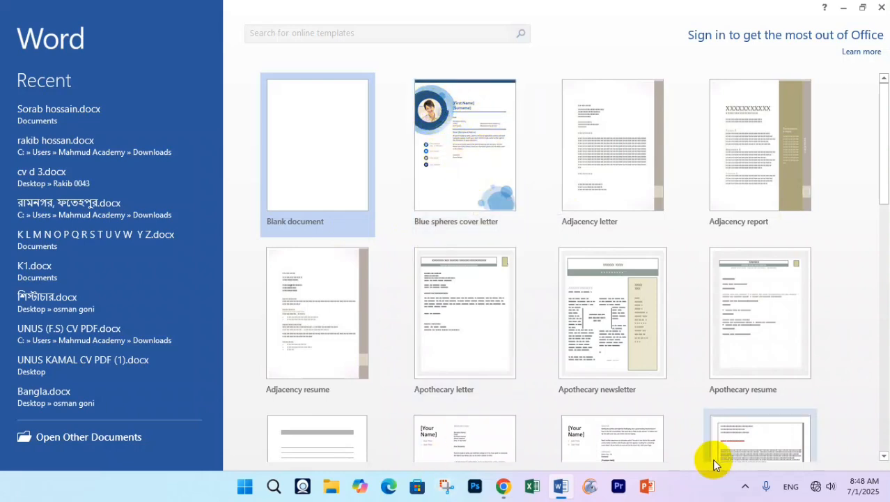
- Look through the remaining templates and create a Blank document
scroll(239, 410, "down", 1)
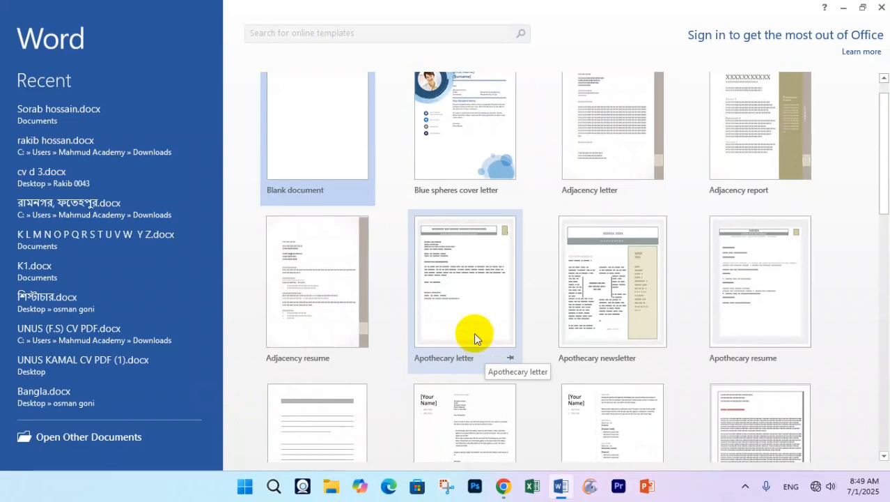
scroll(720, 296, "down", 2)
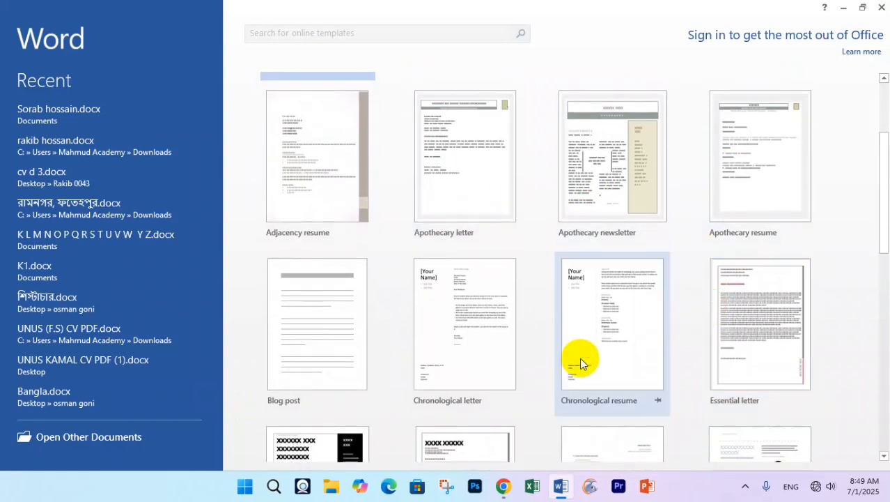
scroll(409, 377, "down", 1)
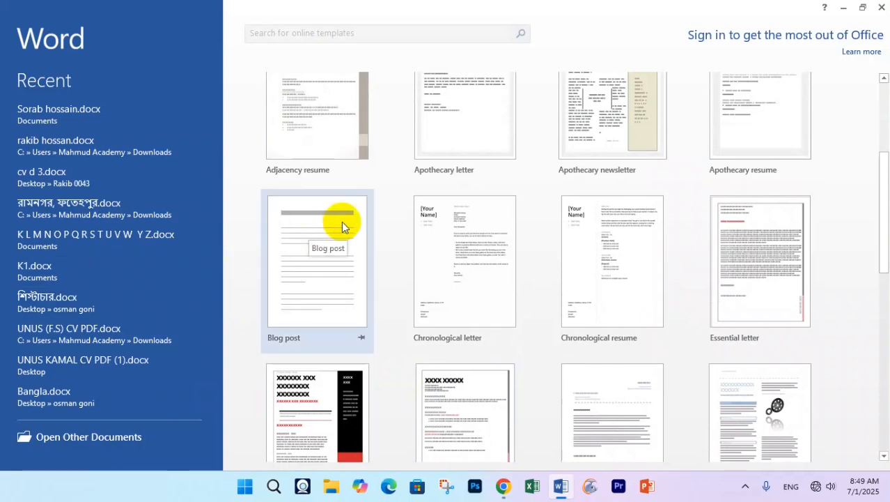
scroll(341, 222, "down", 5)
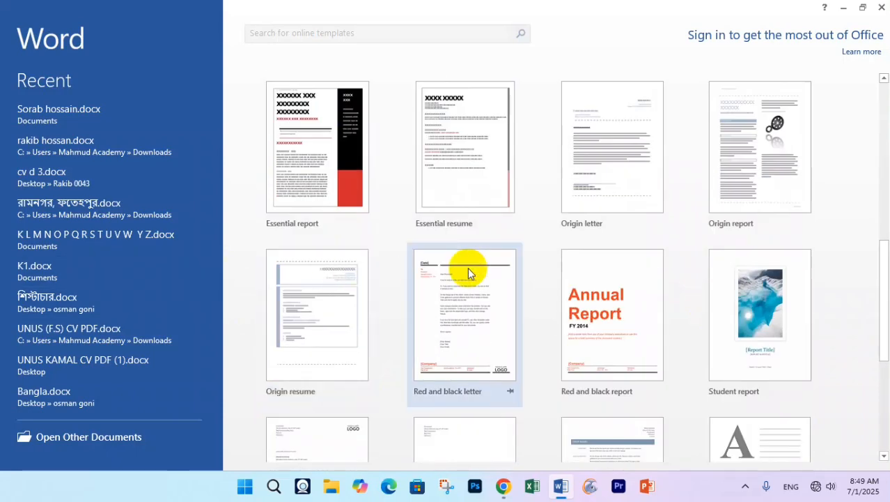
scroll(473, 313, "down", 3)
scroll(376, 333, "down", 2)
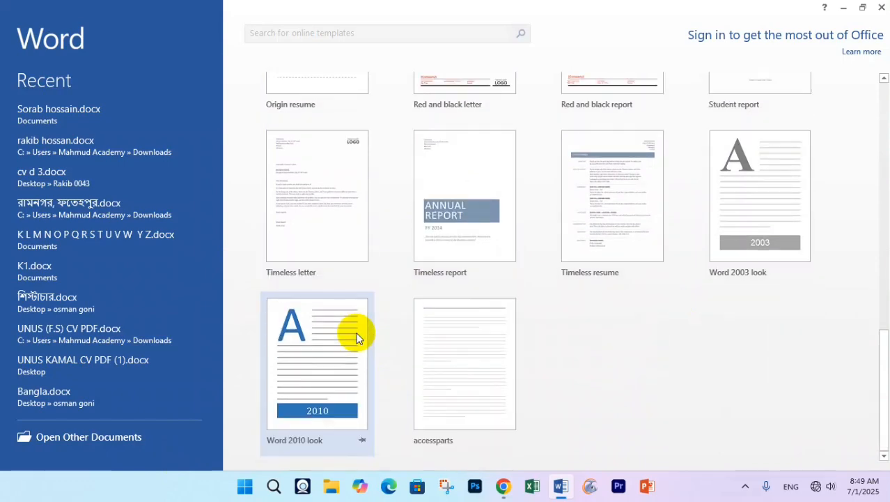
scroll(284, 359, "up", 5)
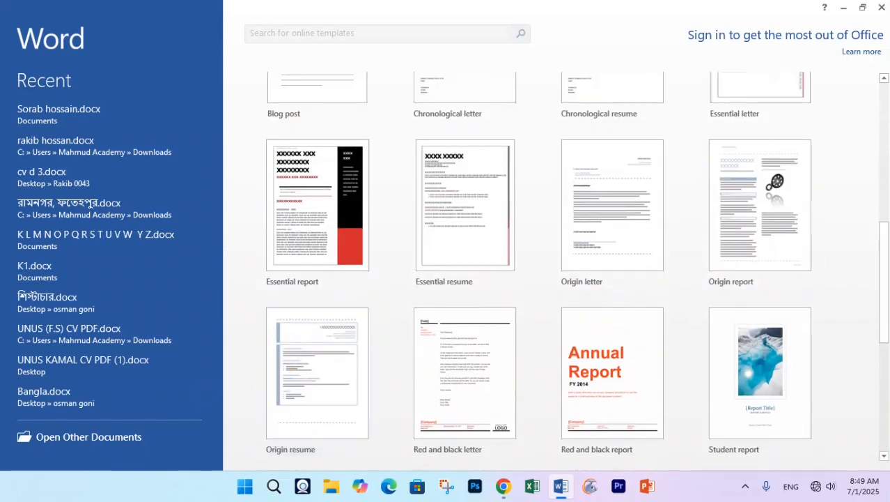
scroll(703, 205, "up", 2)
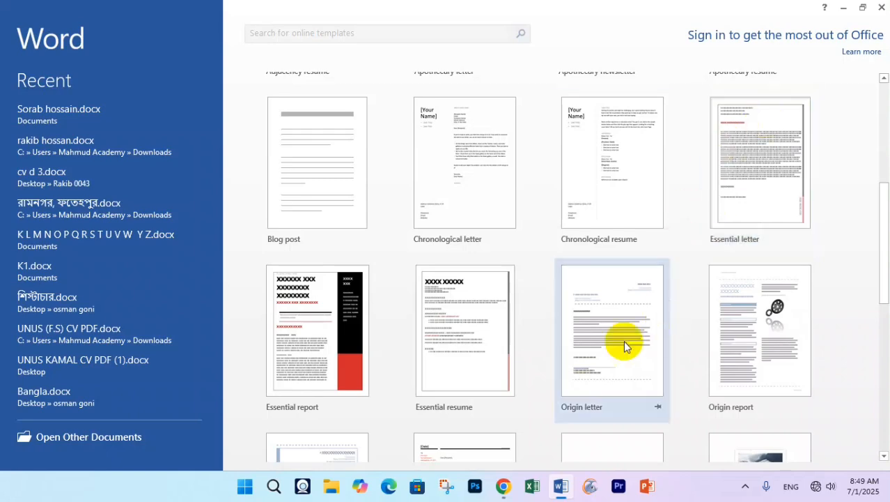
scroll(616, 344, "up", 5)
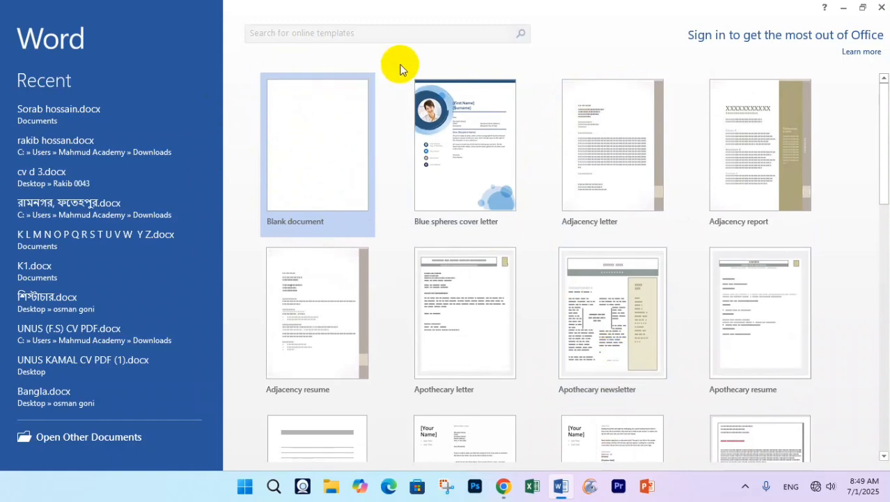
left_click(317, 133)
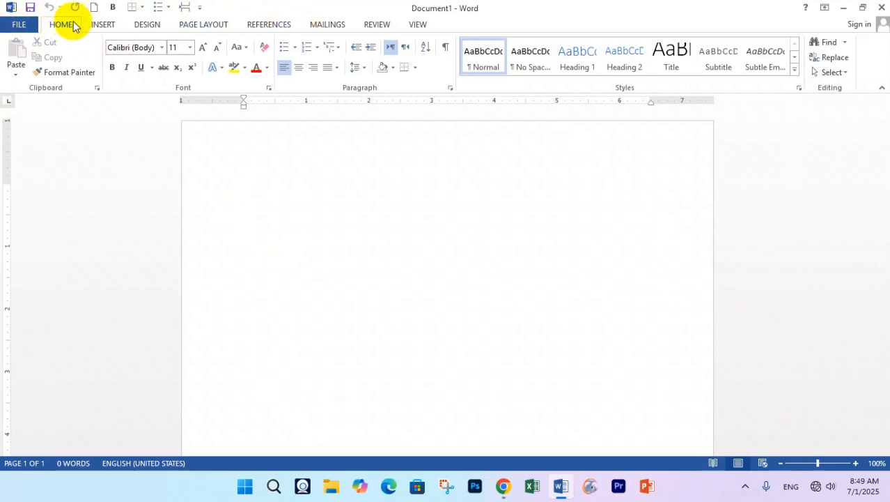
- Switch between the Insert and Home tabs, then collapse and re-pin the ribbon on Insert
left_click(102, 26)
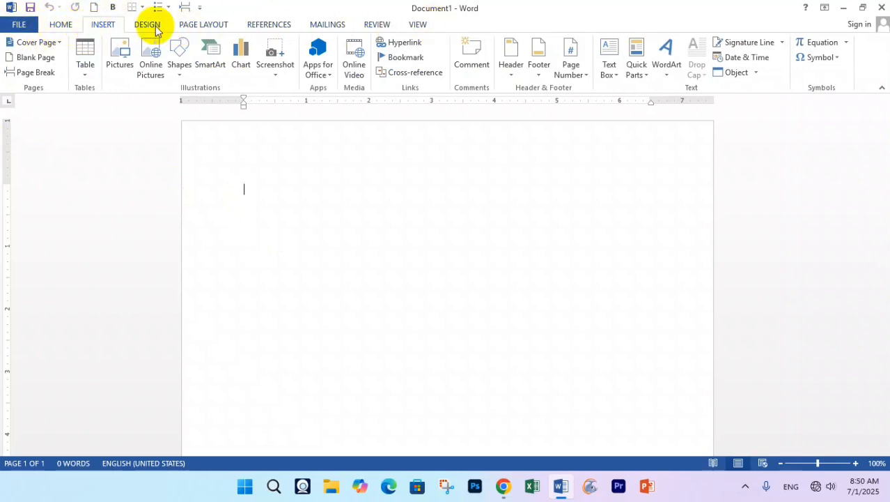
left_click(57, 24)
left_click(112, 25)
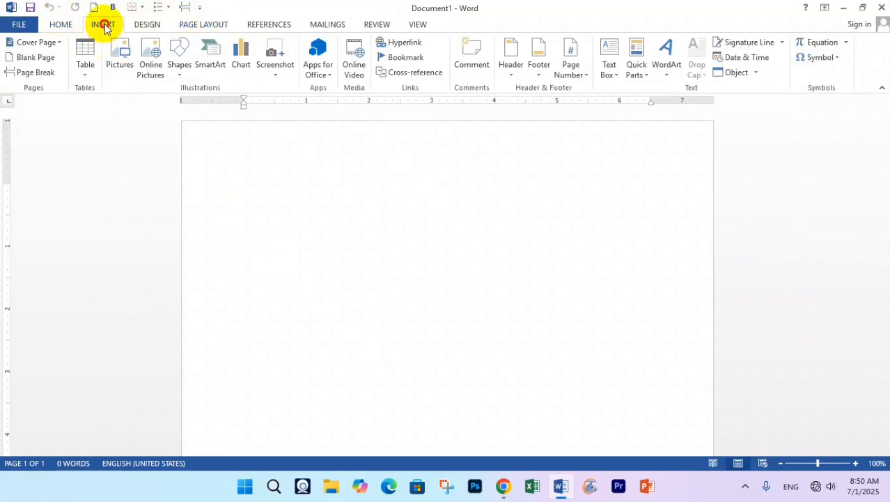
double_click(104, 24)
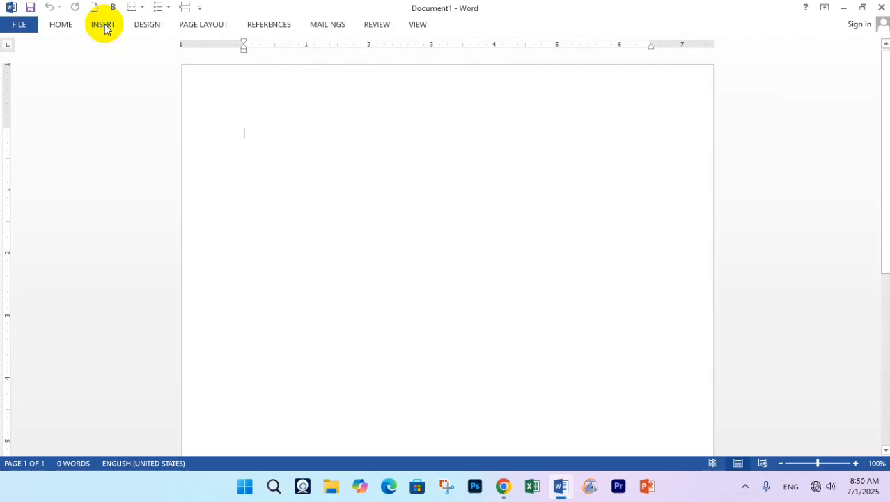
double_click(105, 24)
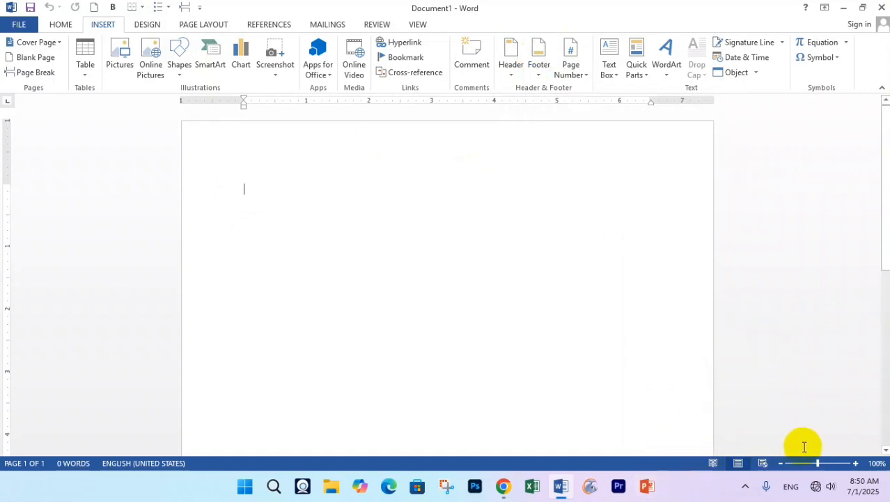
- Return to the Word window, zoom in on the page, and select the Font name box
left_click(773, 471)
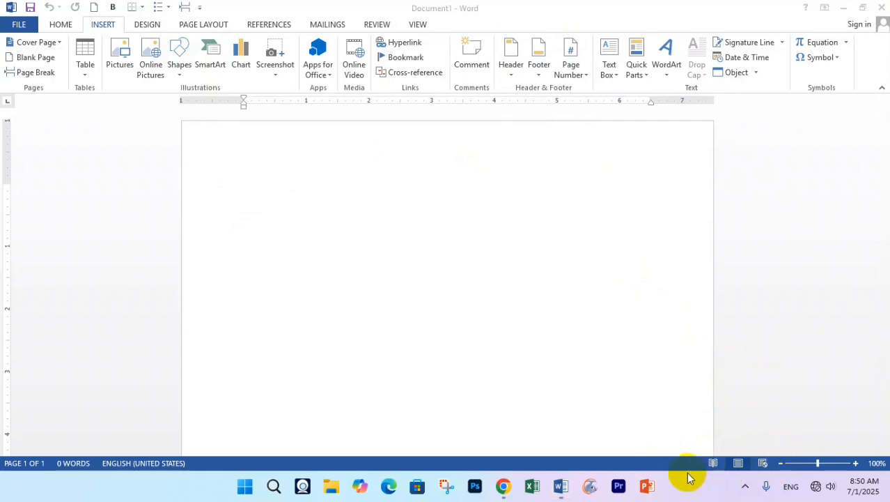
left_click(855, 463)
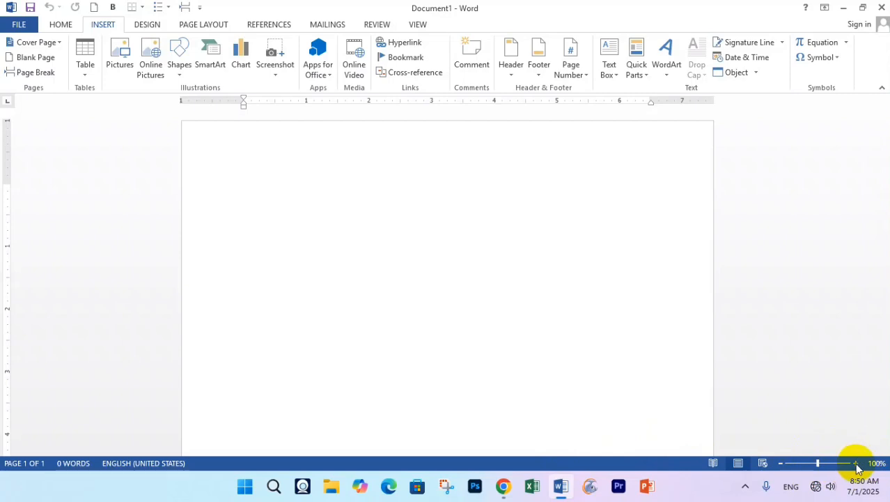
left_click(857, 463)
left_click(856, 463)
left_click(856, 463)
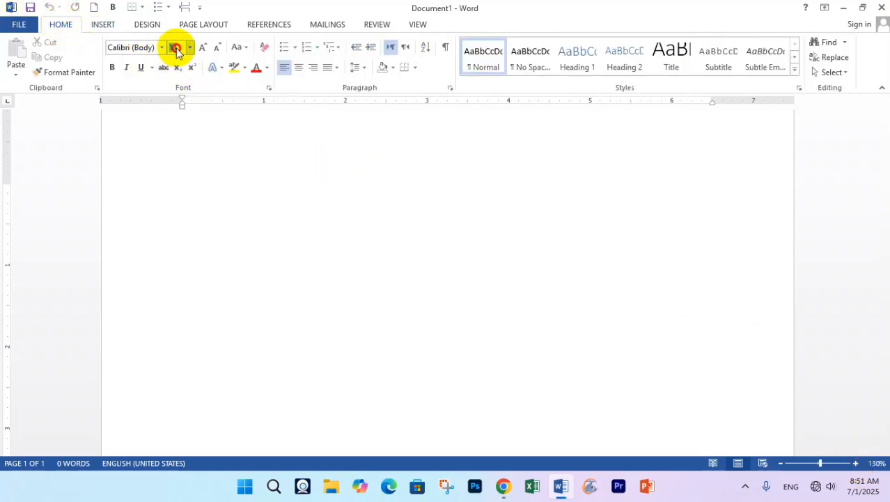
left_click(123, 48)
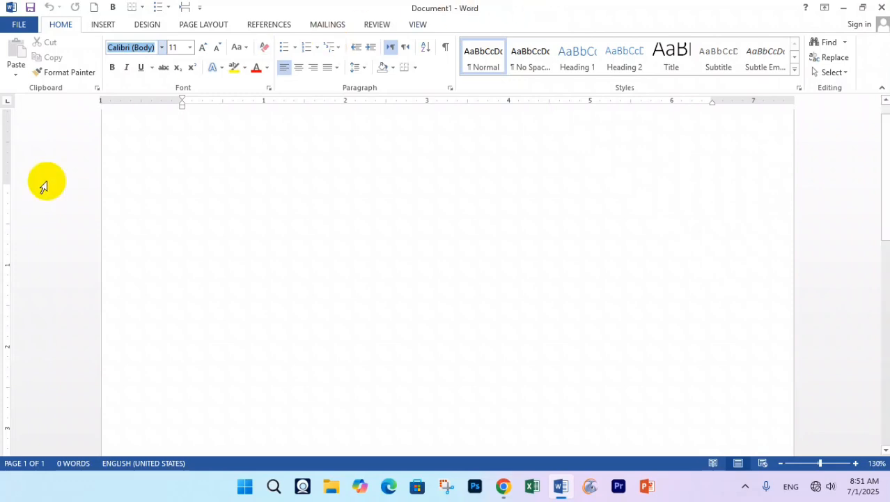
- Set the font size to 16 at the start of the blank page
left_click(209, 176)
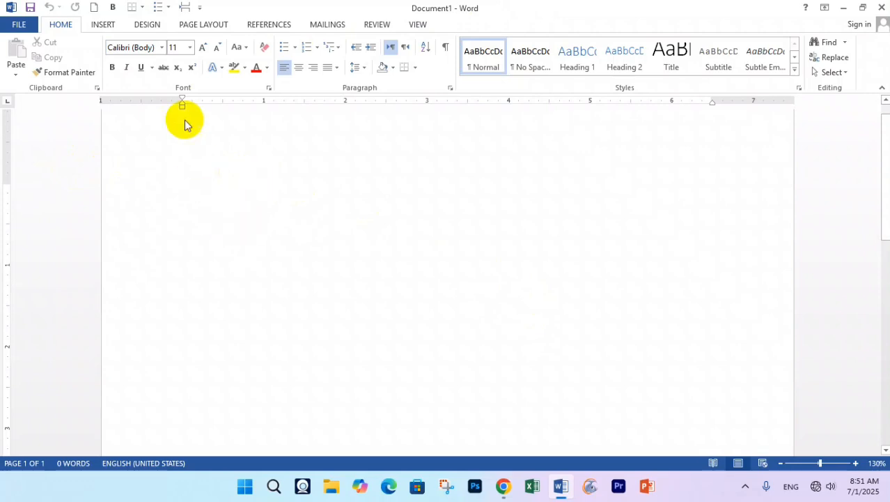
left_click(191, 47)
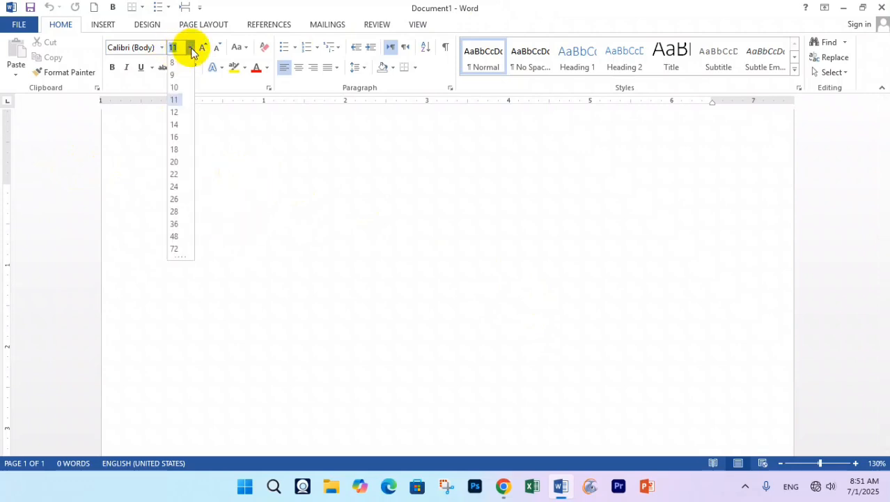
left_click(174, 140)
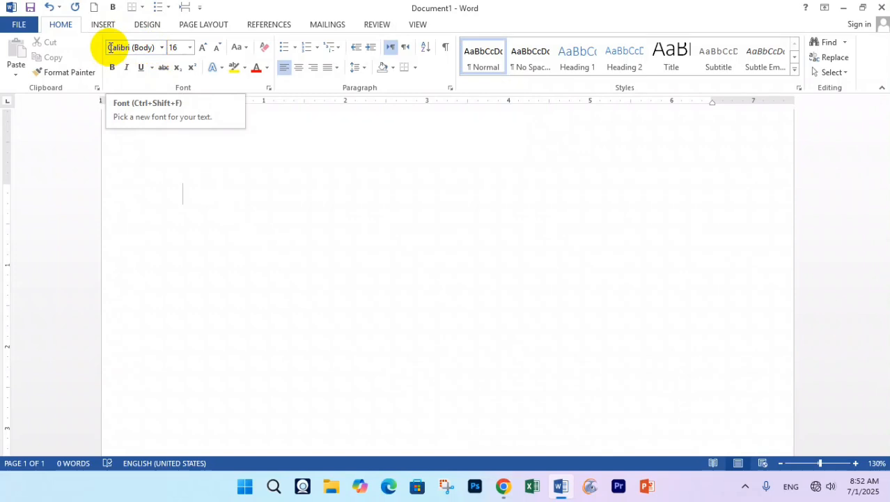
- Type the person's full name as the first line, fixing the surname's capitalization
type("Hasi")
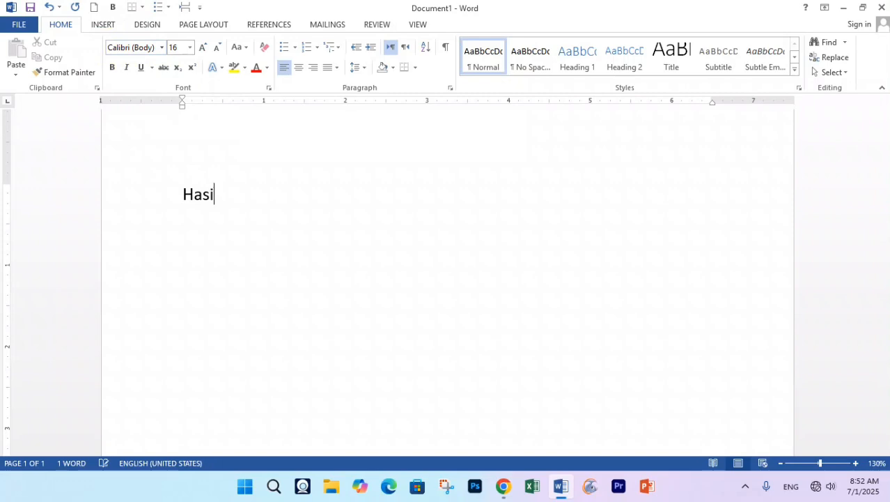
type("b TAlu")
key("BackSpace")
key("BackSpace")
key("BackSpace")
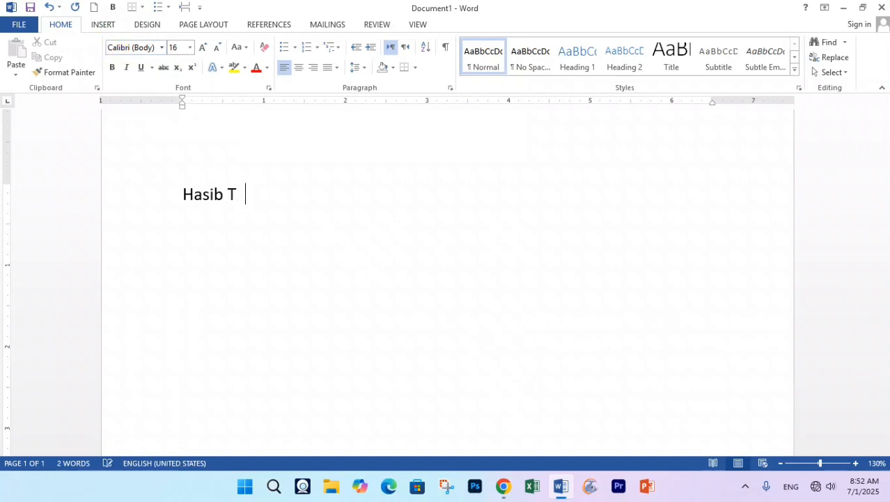
key("BackSpace")
type("alukder")
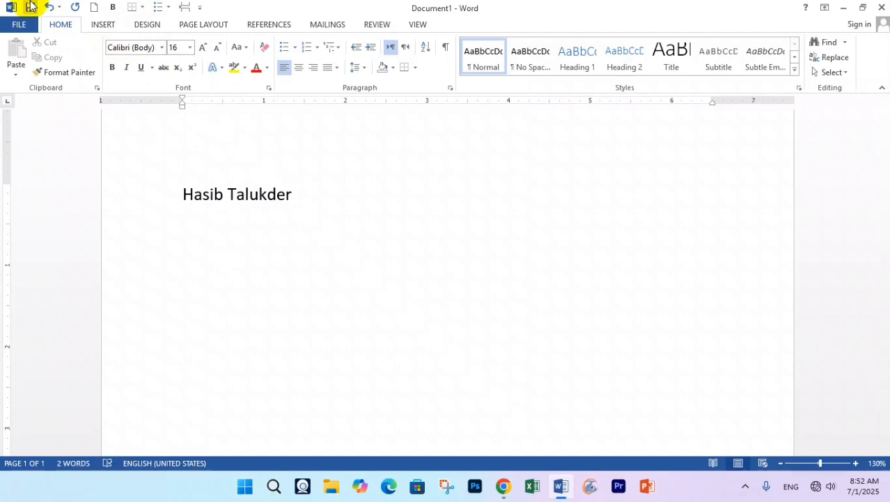
- Try growing and shrinking the name, then set it to size 16 and bold
left_click(138, 206)
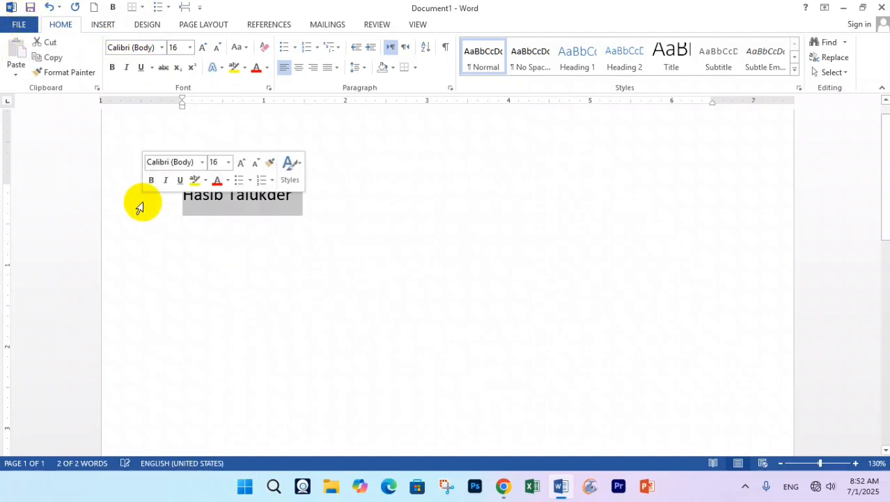
left_click(204, 51)
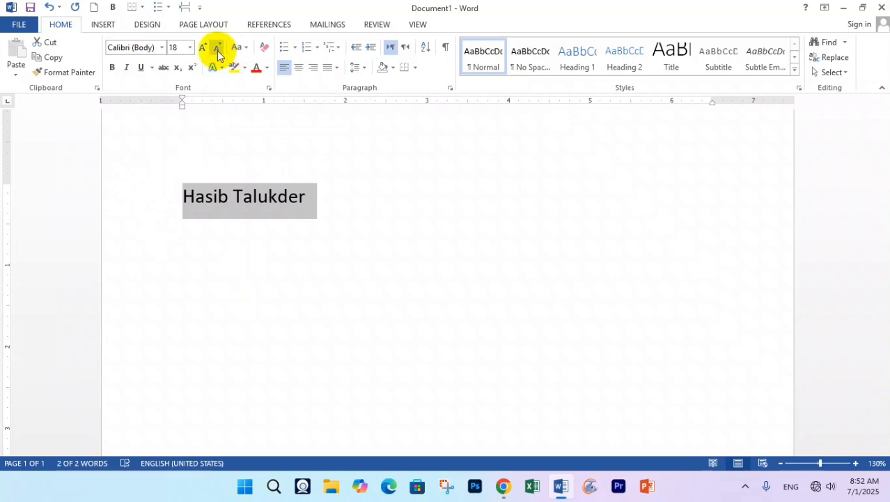
left_click(217, 50)
left_click(202, 49)
left_click(203, 49)
left_click(203, 48)
left_click(202, 48)
left_click(203, 48)
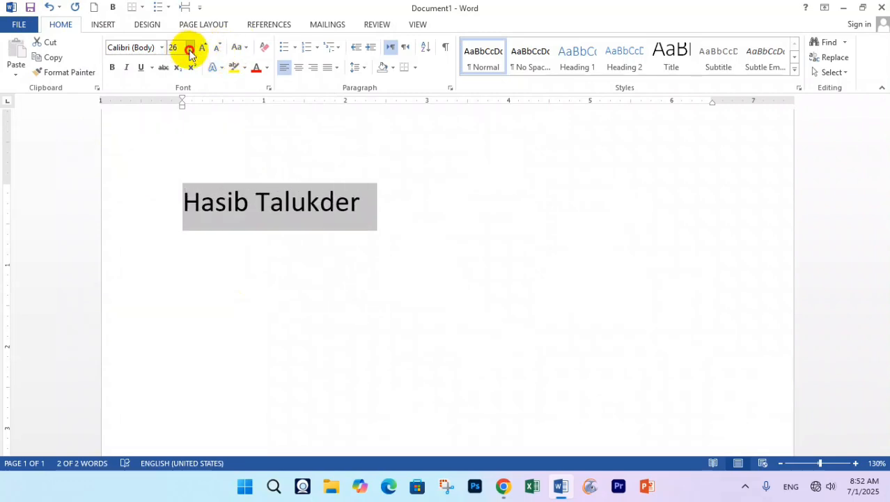
left_click(189, 47)
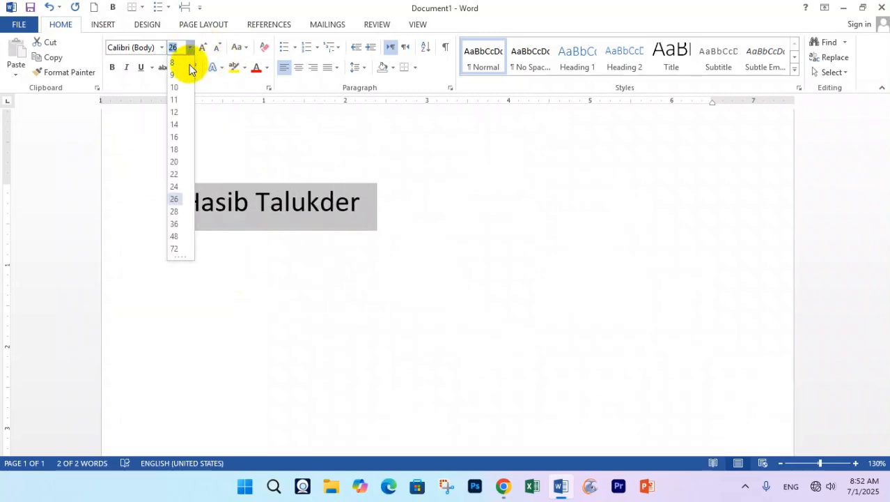
left_click(178, 138)
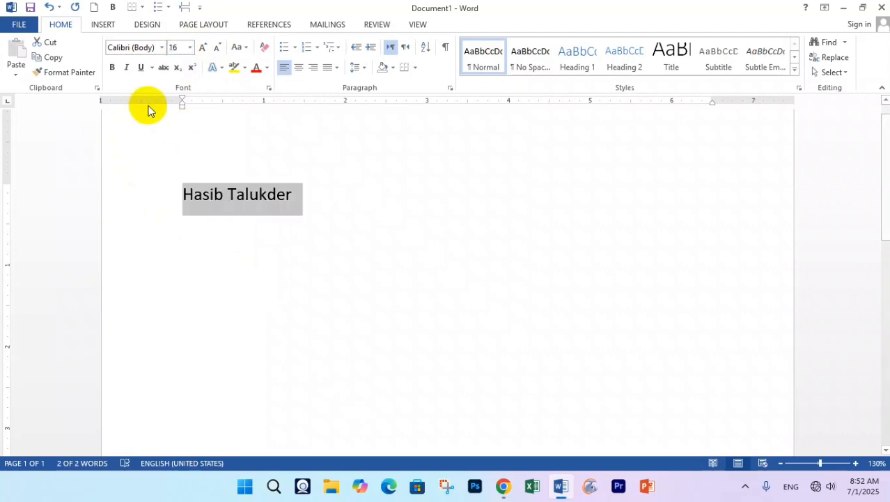
left_click(110, 67)
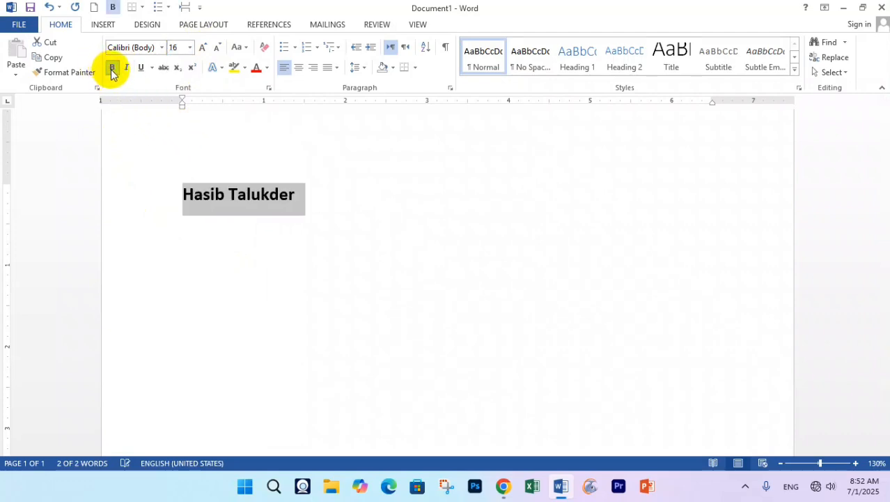
- Add an empty line below the name and place the caret on it
left_click(318, 205)
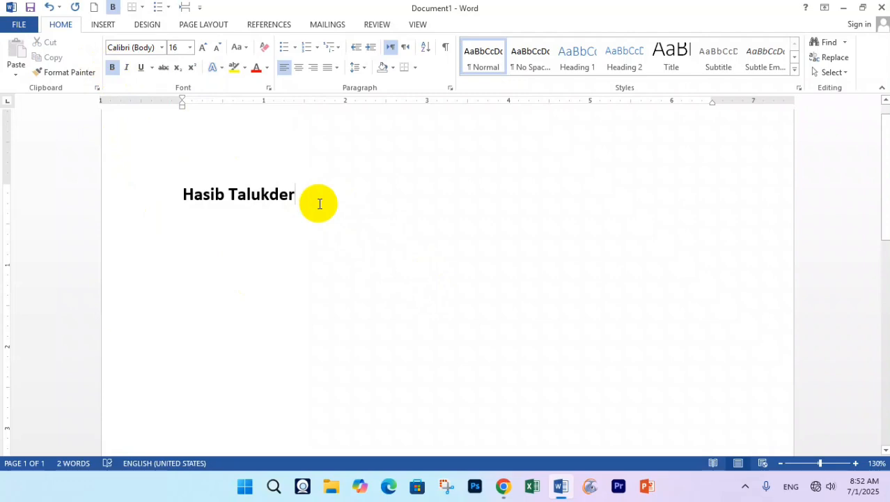
key("Return")
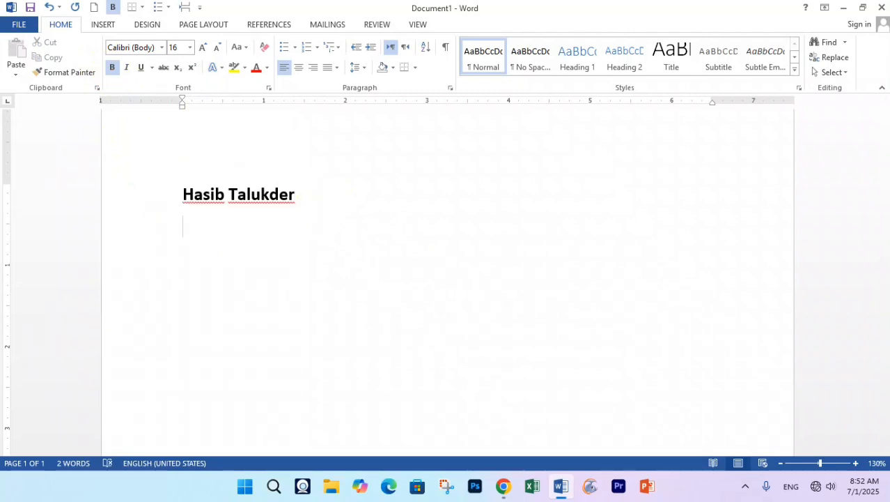
left_click(163, 203)
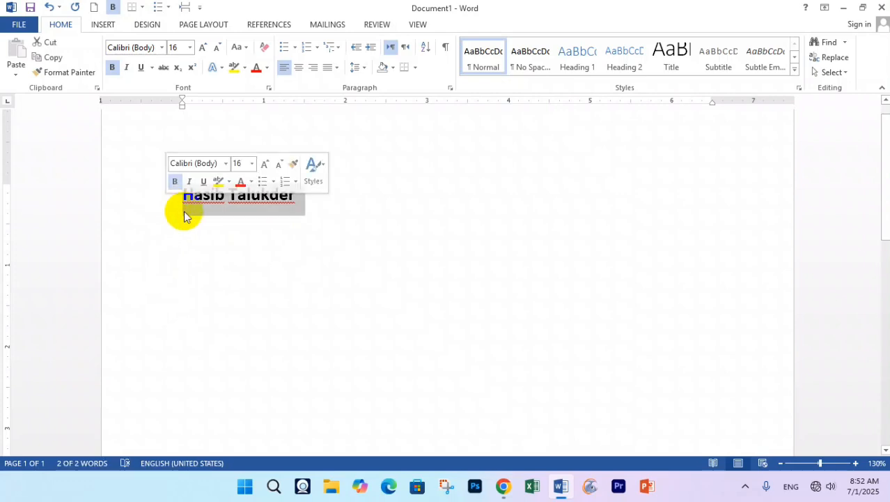
left_click(196, 231)
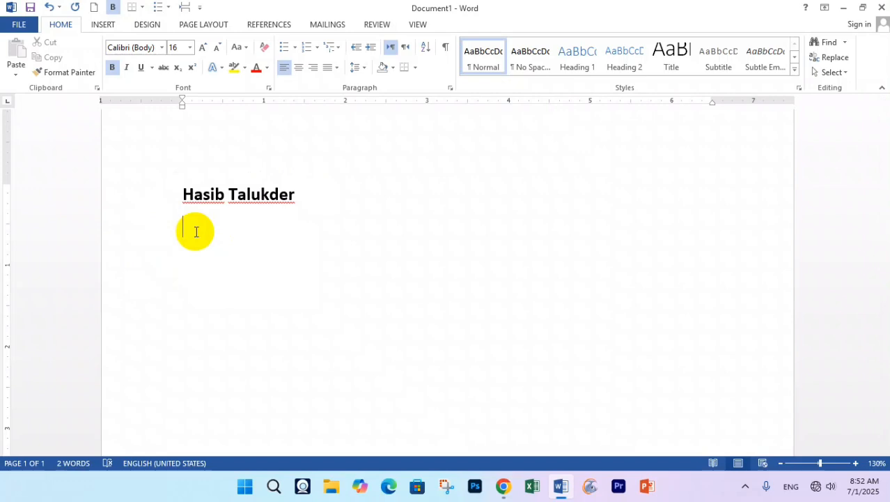
left_click(510, 494)
left_click(345, 14)
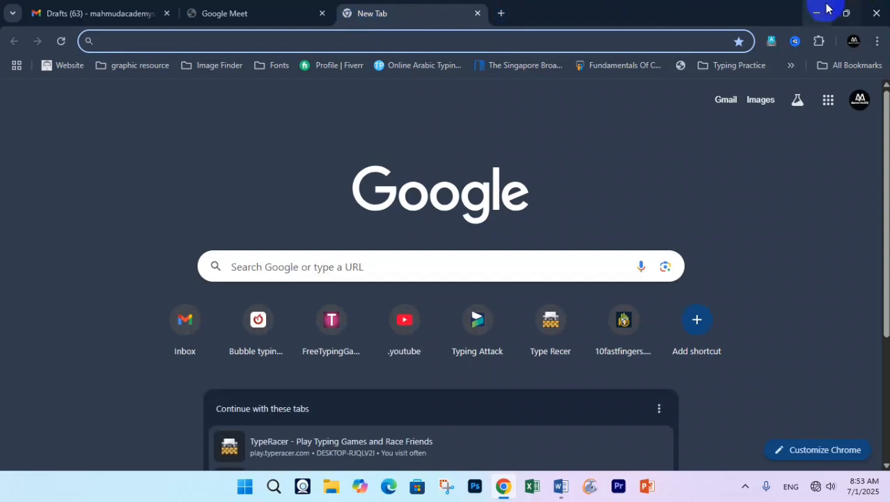
type("b")
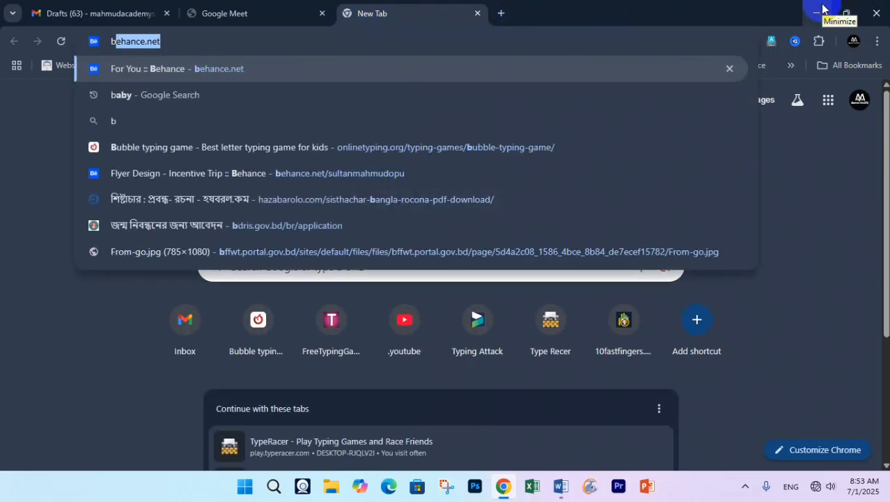
type("ijoy")
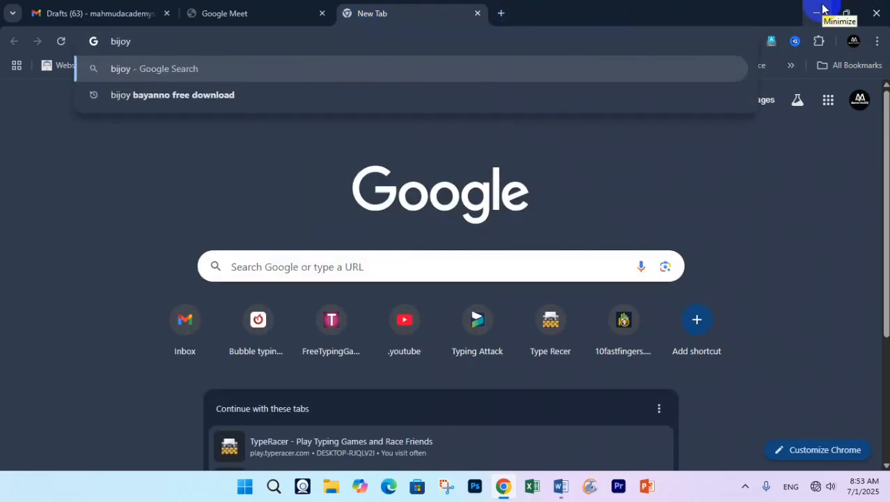
key("Down")
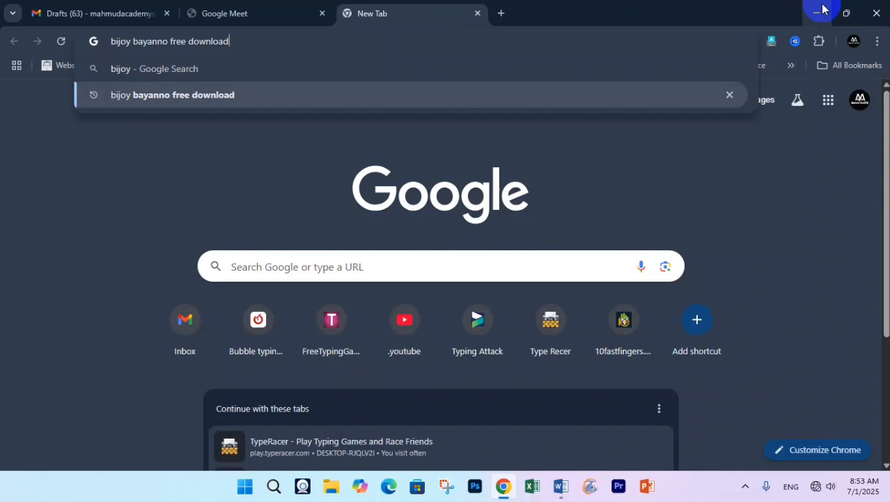
left_click(823, 8)
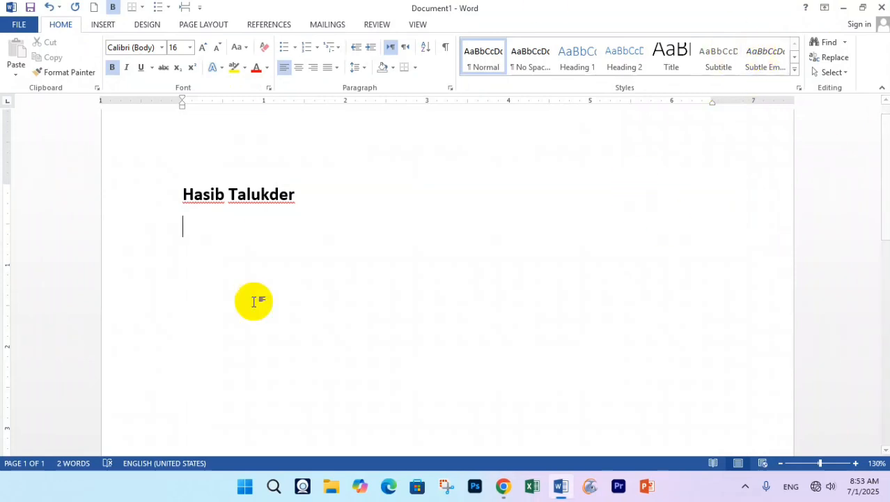
left_click(273, 486)
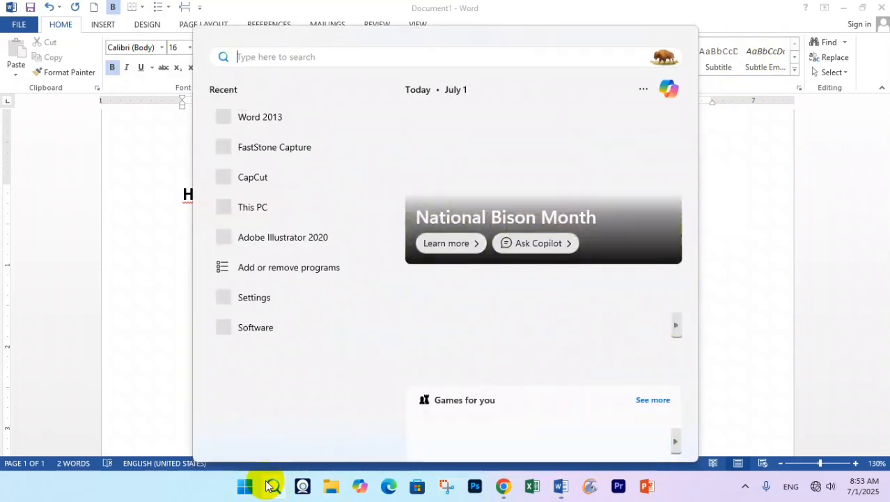
type("bij")
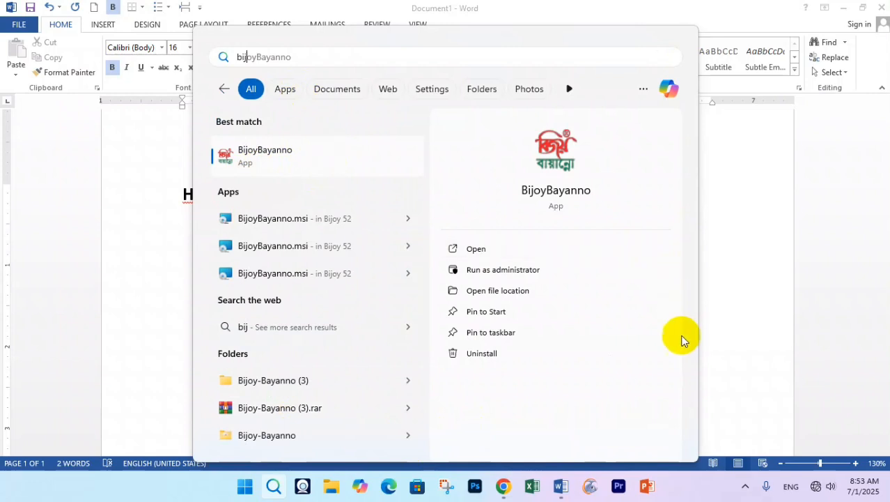
left_click(744, 322)
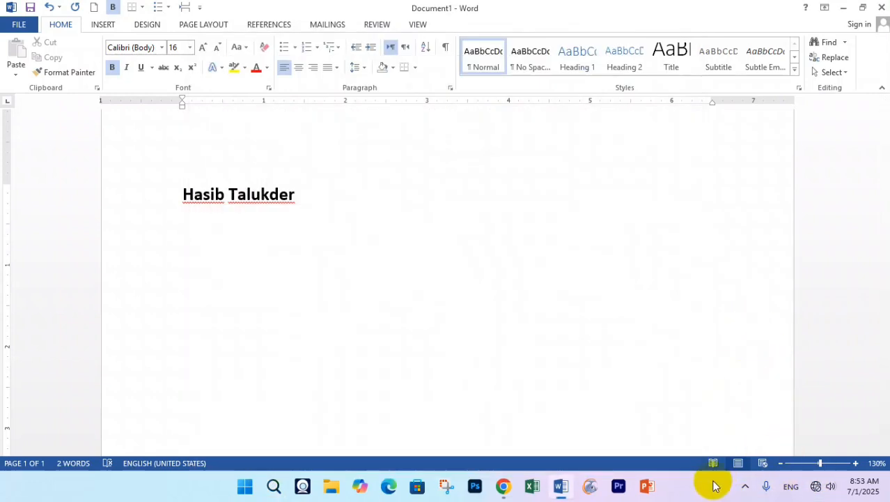
left_click(743, 488)
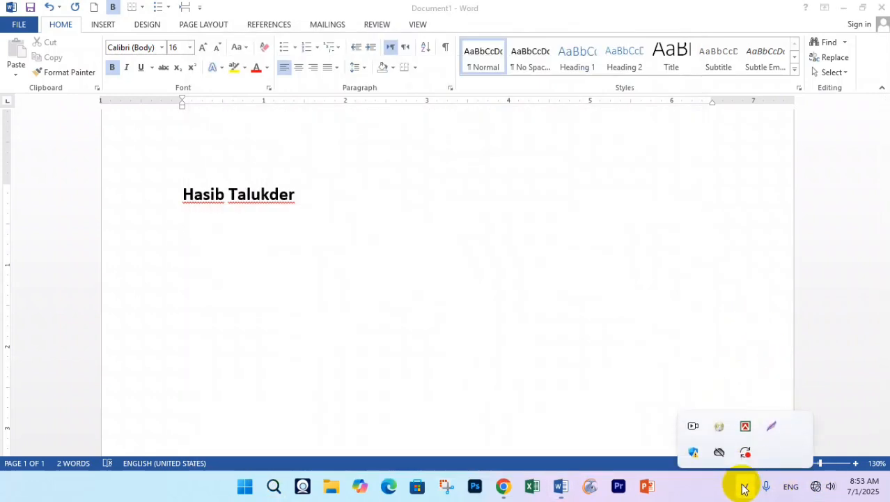
right_click(744, 428)
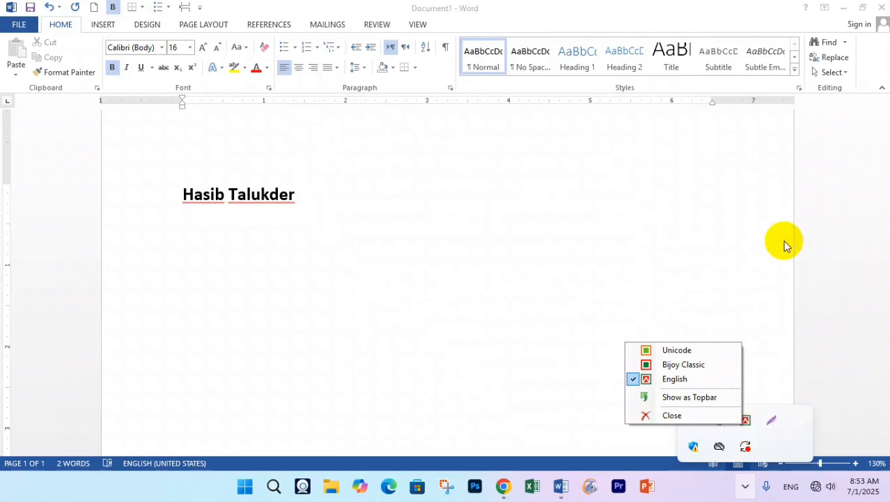
left_click(113, 50)
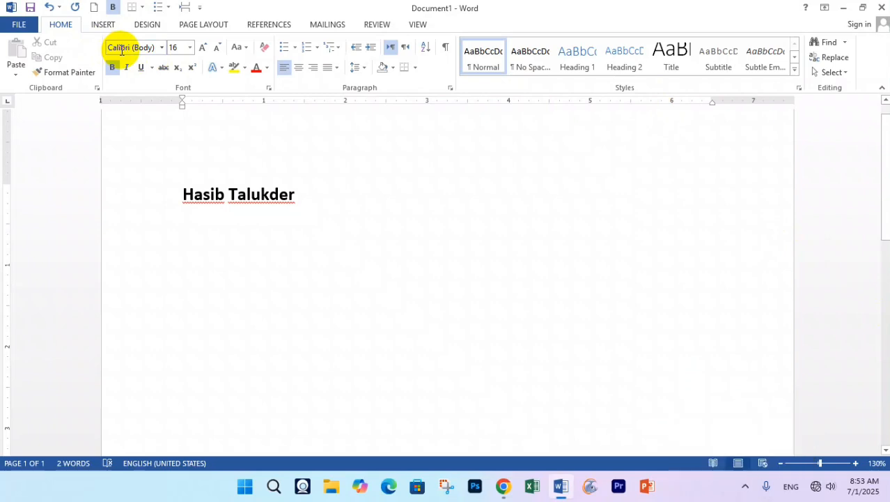
- On the empty line below the heading, change the font to SutonnyMJ
left_click(122, 49)
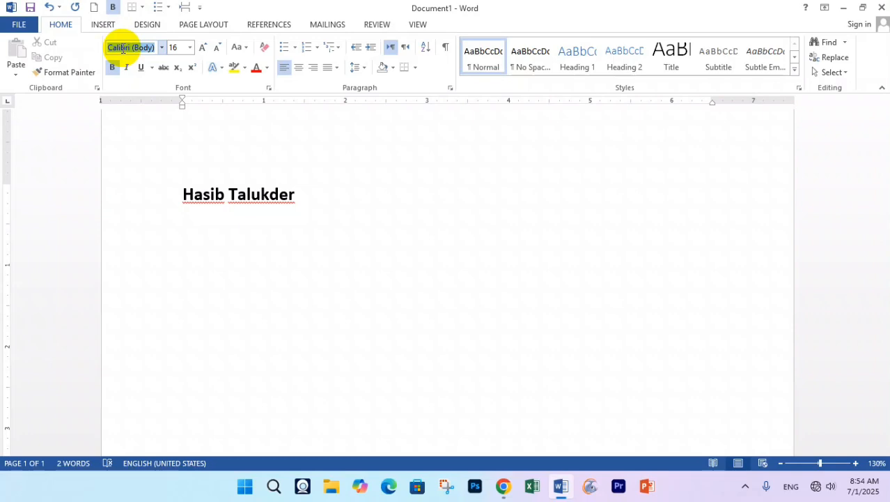
left_click(229, 237)
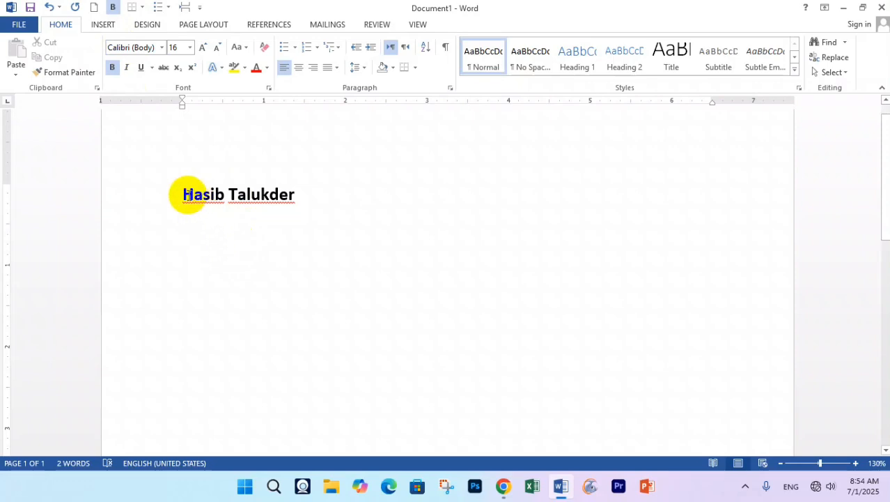
left_click_drag(185, 195, 364, 201)
left_click(221, 230)
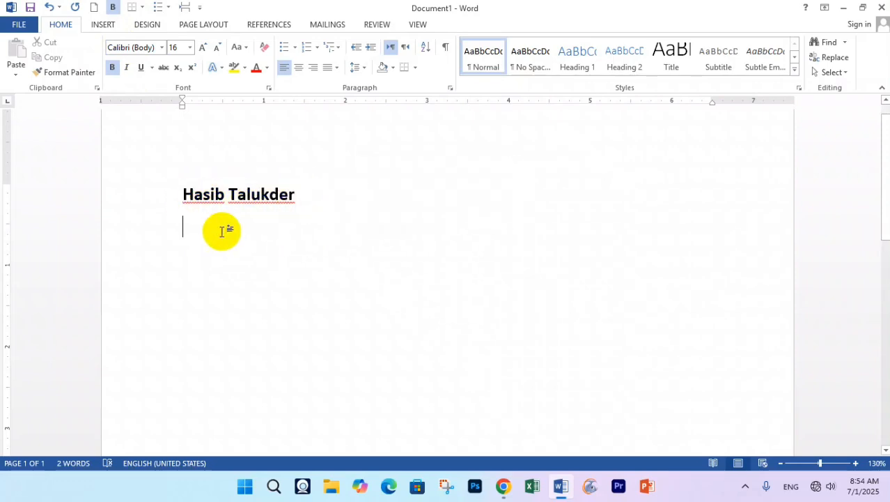
left_click(122, 47)
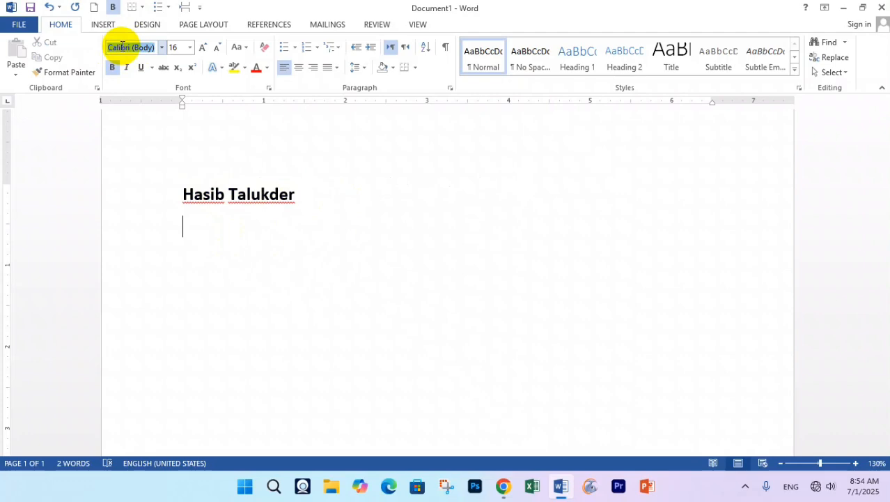
type("SutonnyMJ")
left_click(122, 47)
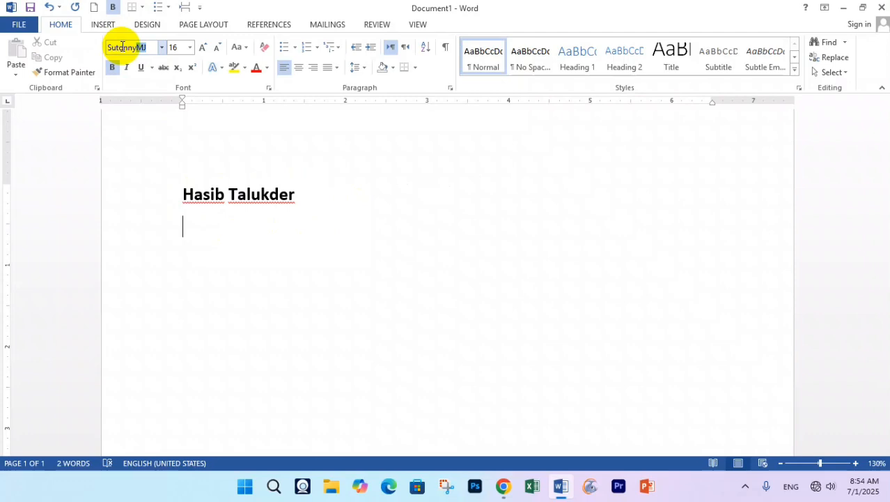
key("Return")
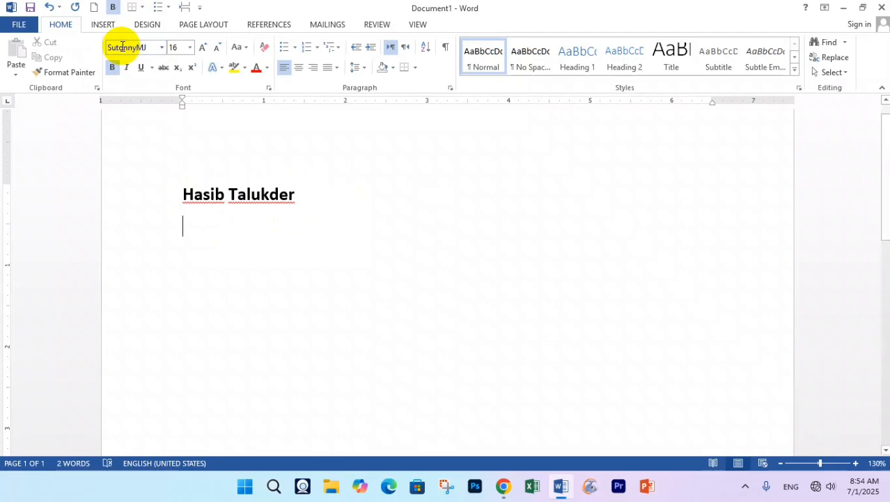
- Type the name in SutonnyMJ, delete the stray blank lines, and start a new line
type("hasib")
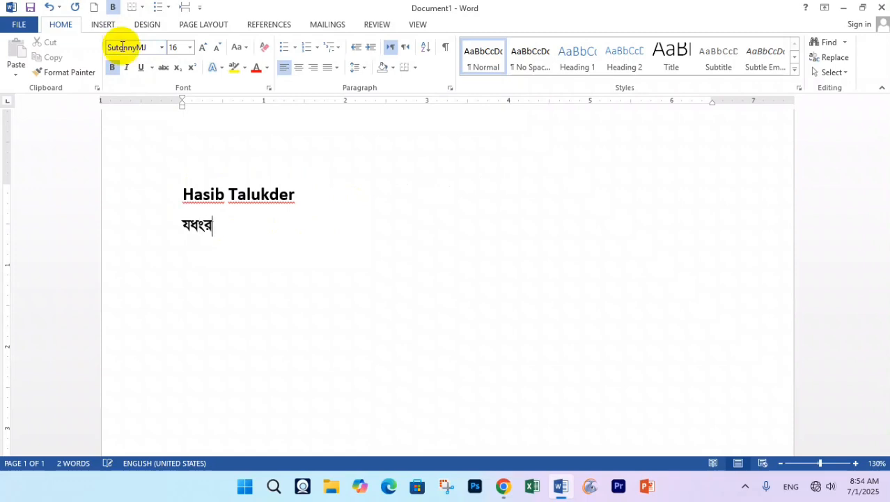
type(" talukd")
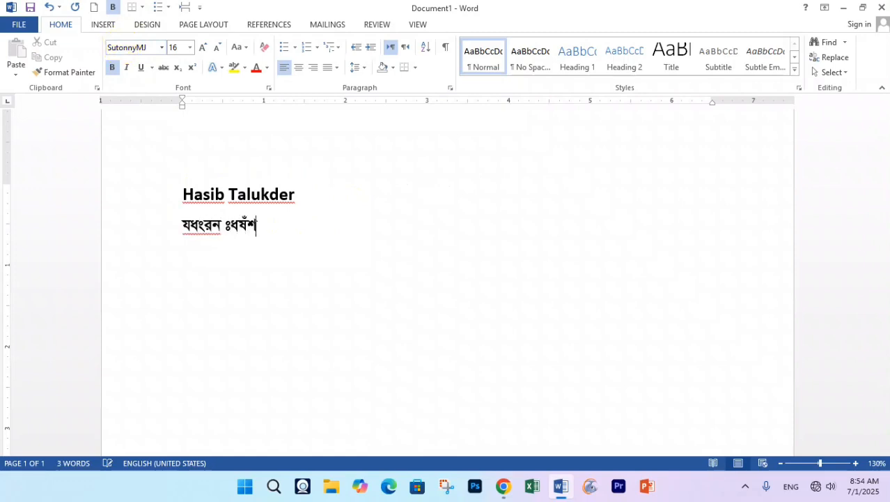
type("er")
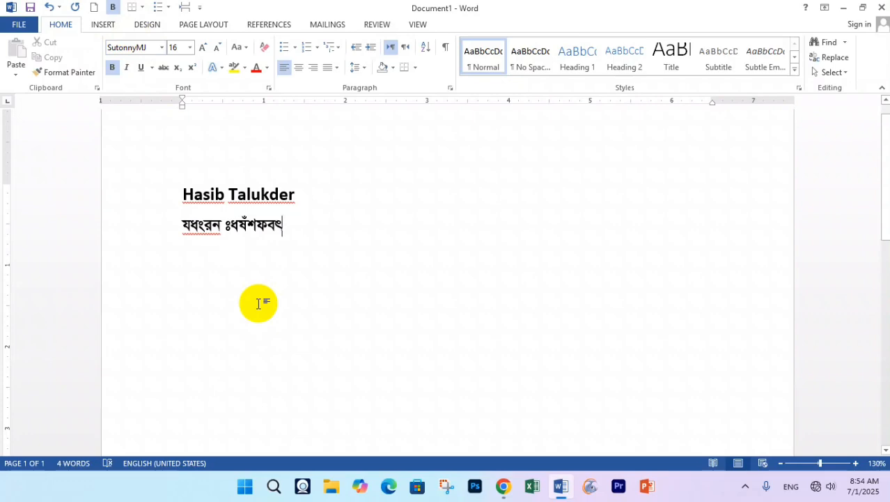
key("Return")
key("Return")
key("Return")
key("Return")
key("Return")
key("Return")
key("Return")
key("Return")
key("Return")
key("Return")
key("Return")
key("Return")
key("Return")
key("Return")
key("Return")
key("Return")
key("Return")
key("Return")
key("Return")
key("Return")
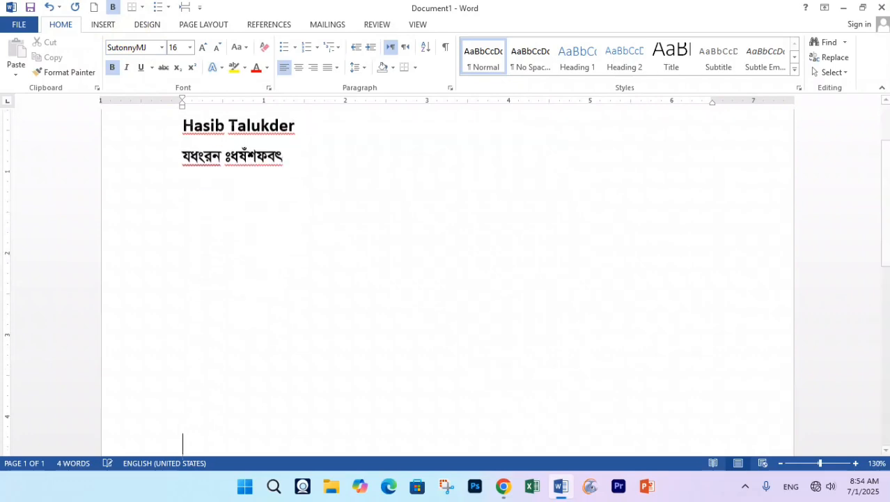
key("Return")
key("Return")
key("Return")
key("Return")
key("Return")
key("Return")
key("Return")
key("Return")
key("Return")
key("Return")
key("Return")
key("Return")
key("Return")
key("Return")
key("Return")
key("Return")
key("Return")
key("Return")
key("Return")
key("Return")
type("ল")
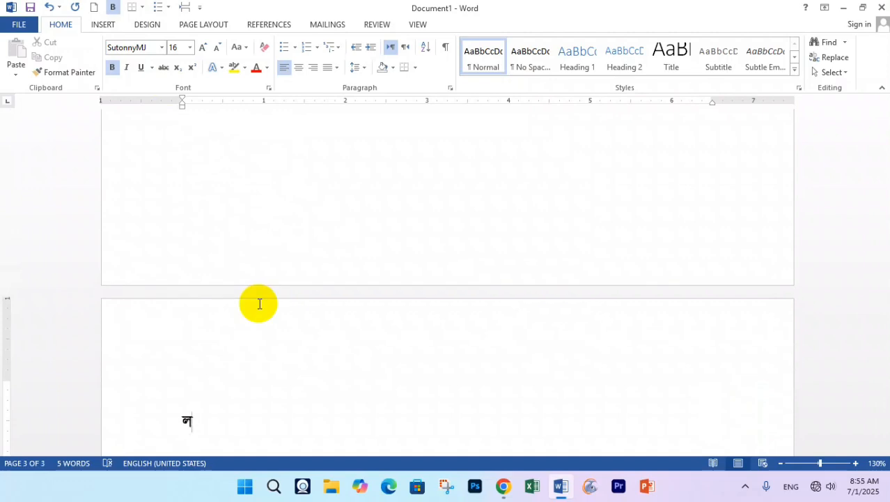
key("BackSpace")
key("BackSpace")
key("BackSpace")
key("BackSpace")
key("BackSpace")
key("BackSpace")
key("BackSpace")
key("BackSpace")
key("BackSpace")
key("BackSpace")
key("BackSpace")
key("BackSpace")
key("BackSpace")
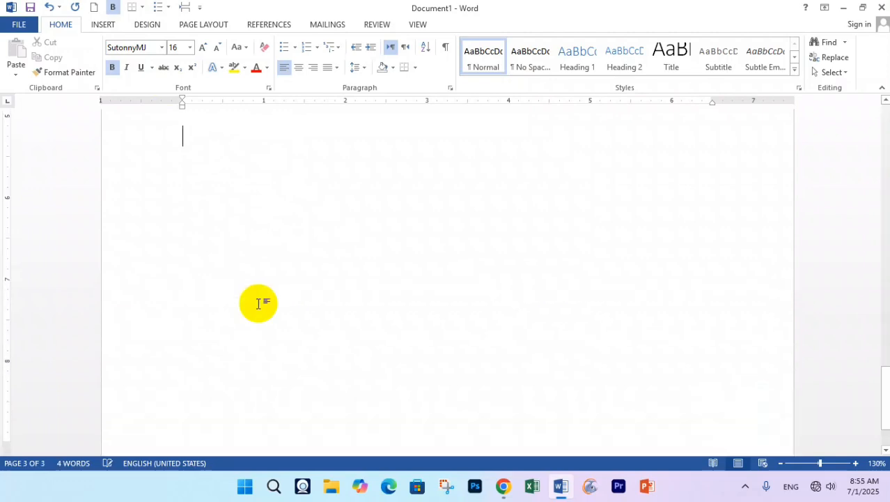
key("BackSpace")
key("BackSpace")
key("BackSpace")
key("BackSpace")
key("BackSpace")
key("BackSpace")
key("BackSpace")
key("BackSpace")
key("BackSpace")
key("BackSpace")
key("BackSpace")
key("BackSpace")
key("BackSpace")
key("BackSpace")
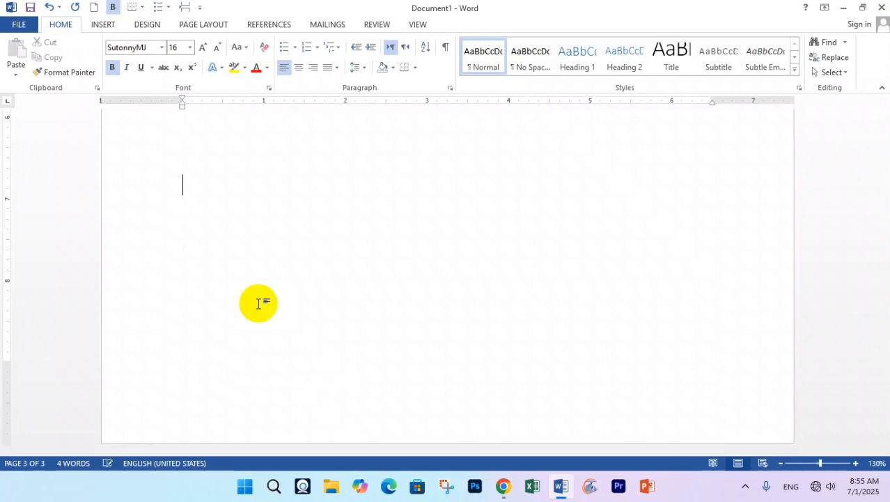
key("BackSpace")
key("BackSpace")
key("BackSpace")
key("BackSpace")
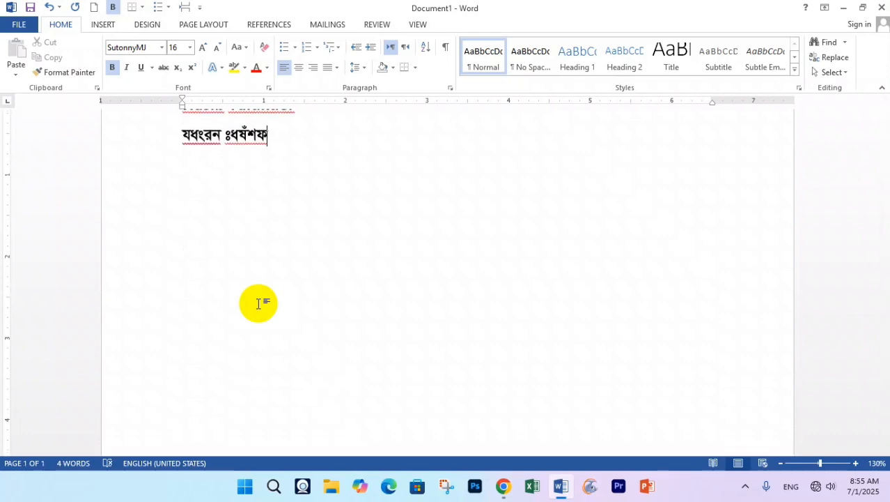
type("er")
key("Return")
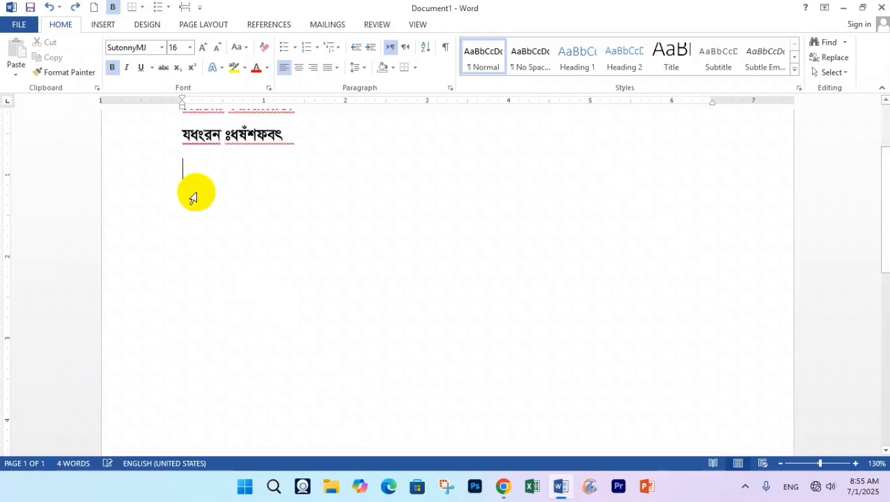
scroll(194, 216, "up", 1)
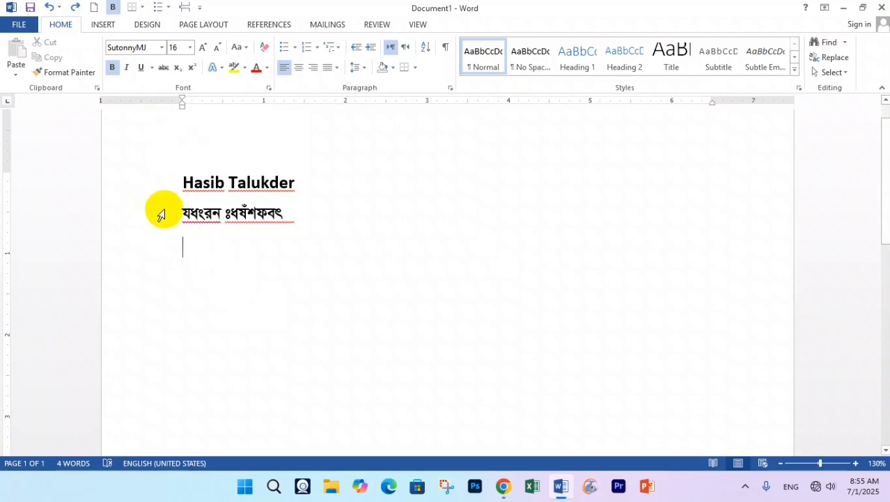
left_click(161, 217)
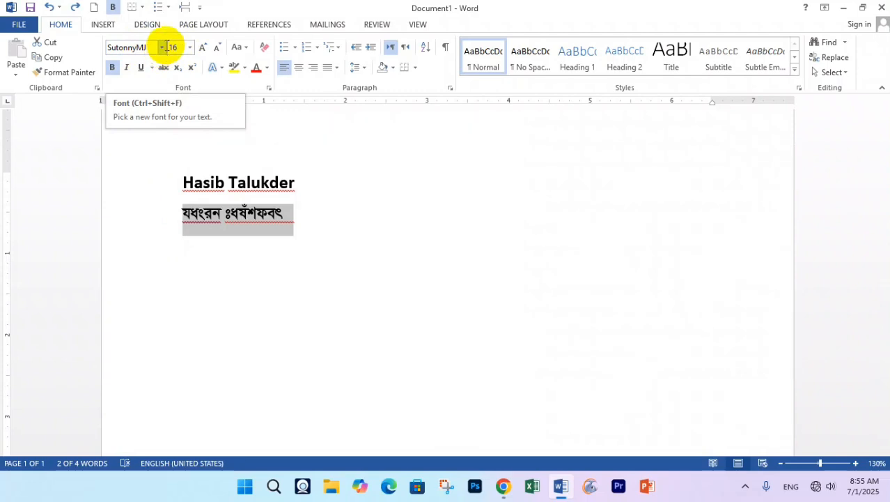
left_click(161, 47)
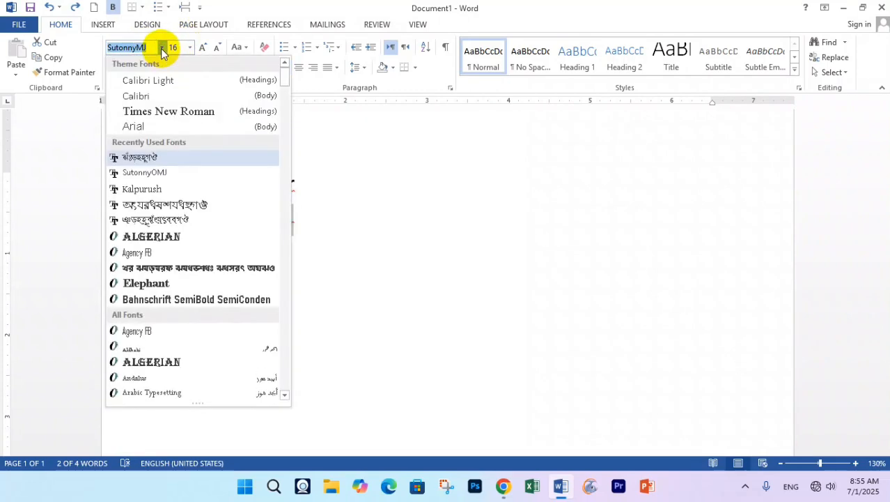
left_click(142, 98)
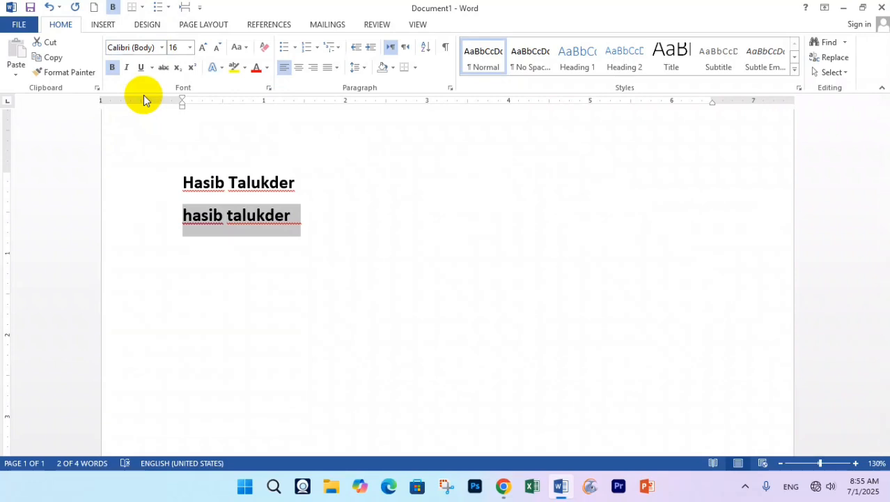
left_click(162, 48)
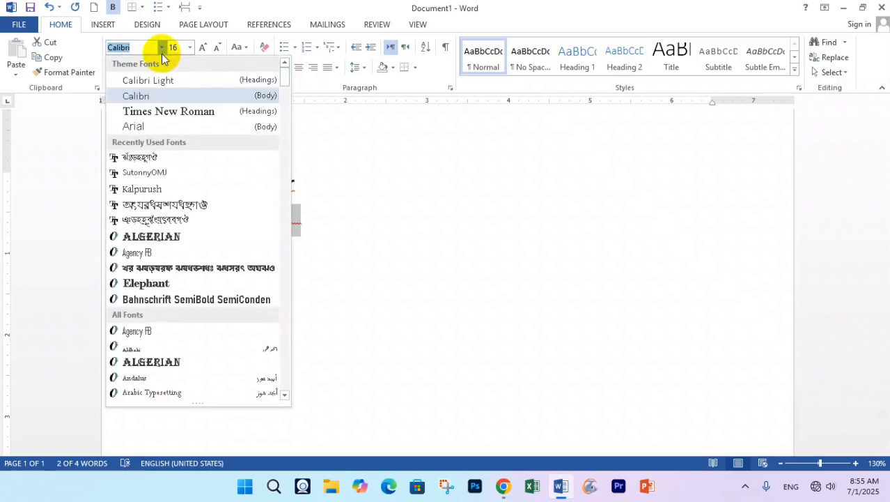
left_click(143, 160)
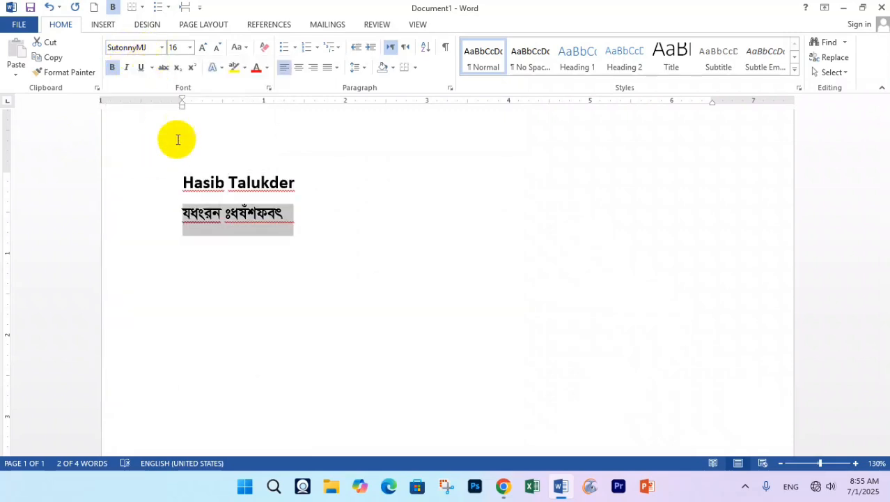
left_click(283, 211)
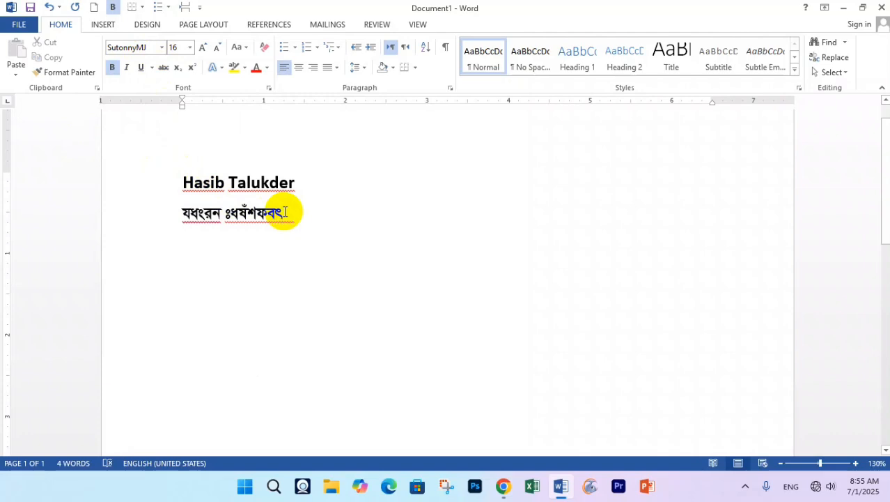
- Start a new line below the Bangla line and switch the Bijoy keyboard to Bijoy Classic
key("Return")
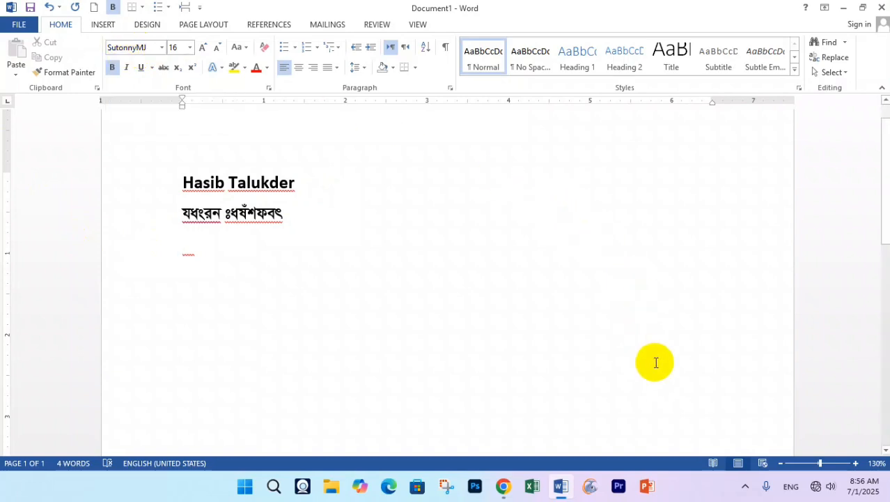
left_click(743, 492)
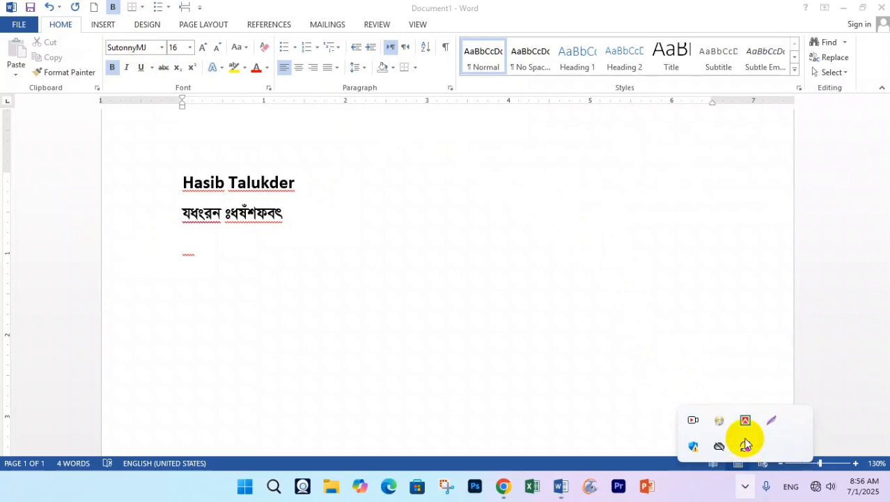
right_click(745, 425)
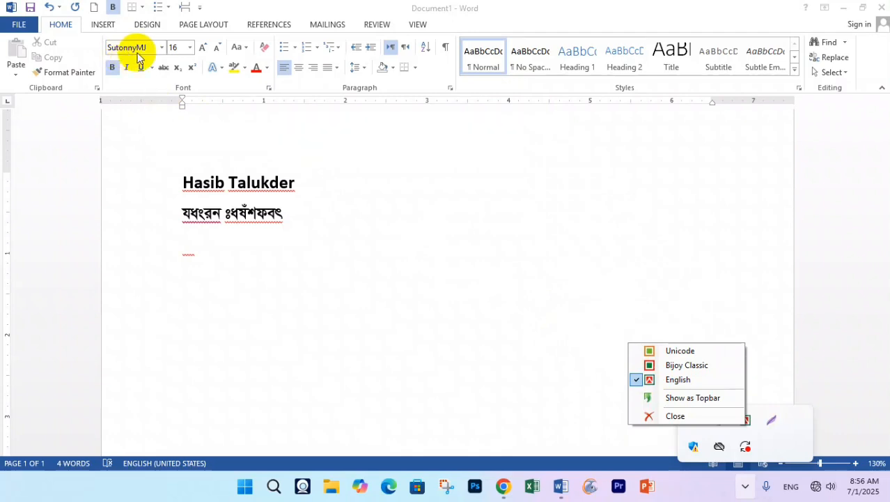
left_click(686, 369)
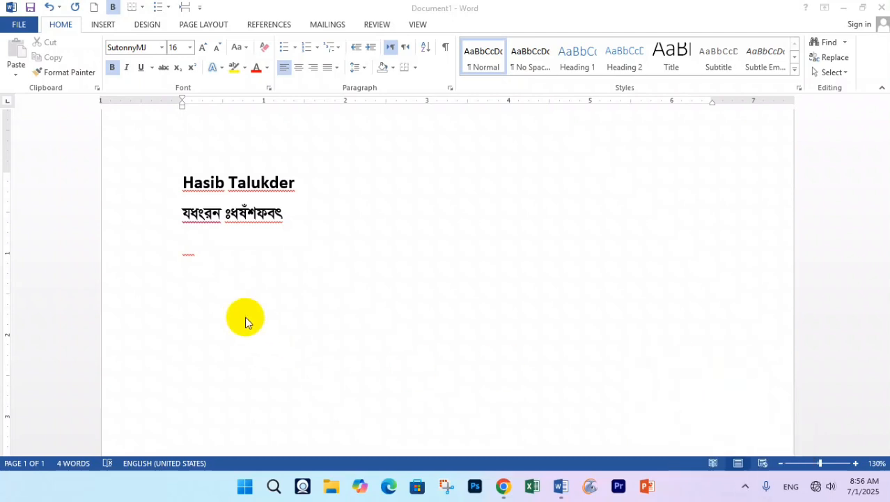
- Type a Bengali letter and the name in Bengali script, then open the Bijoy layout menu
left_click(191, 248)
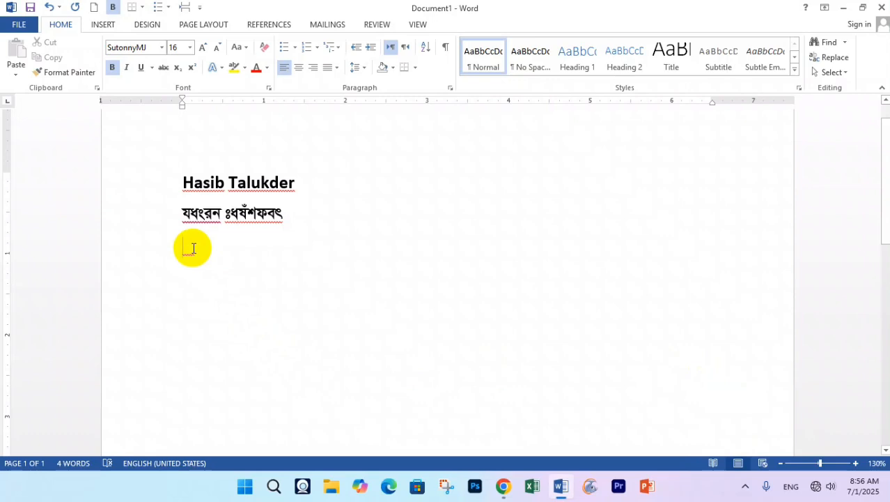
type("ক")
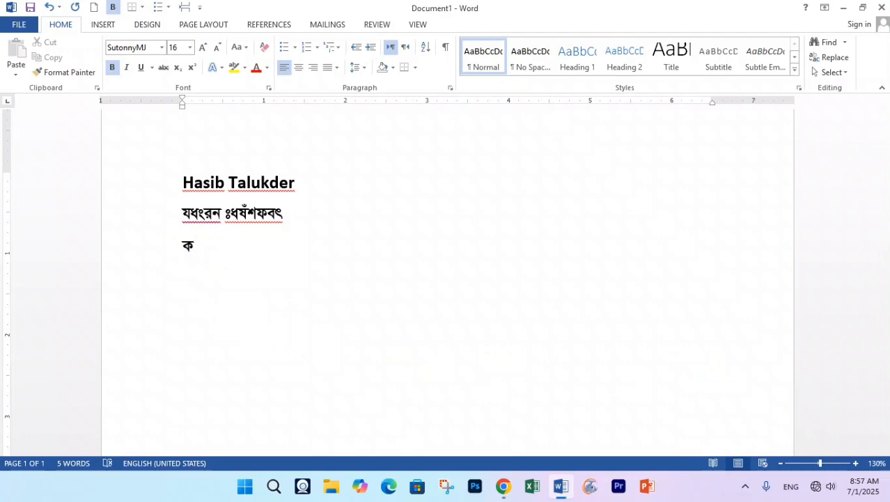
type("হীসিব তা")
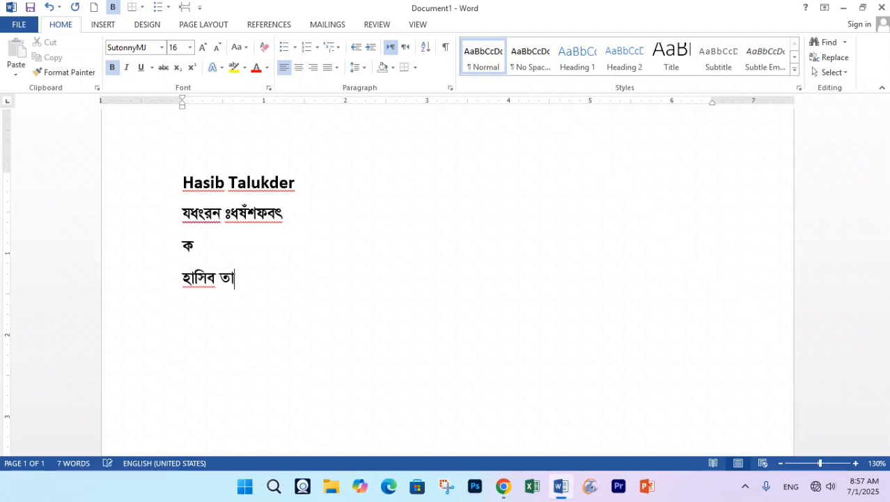
type("লুকদার")
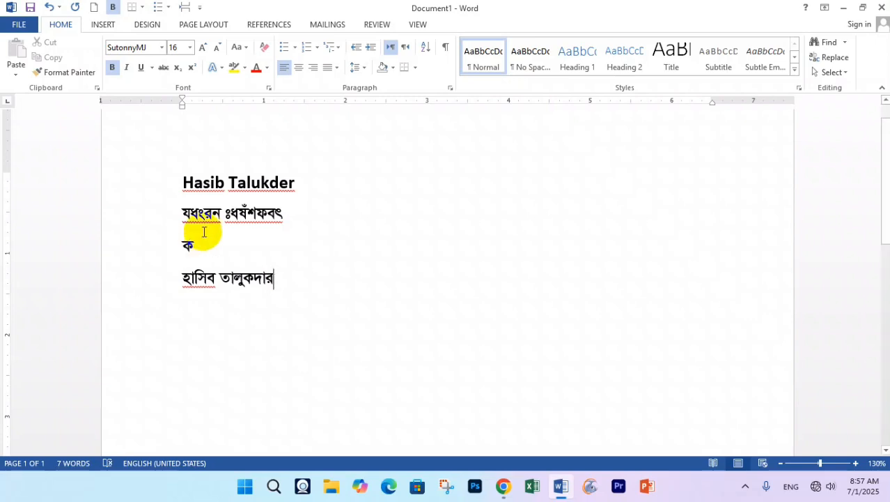
left_click(745, 486)
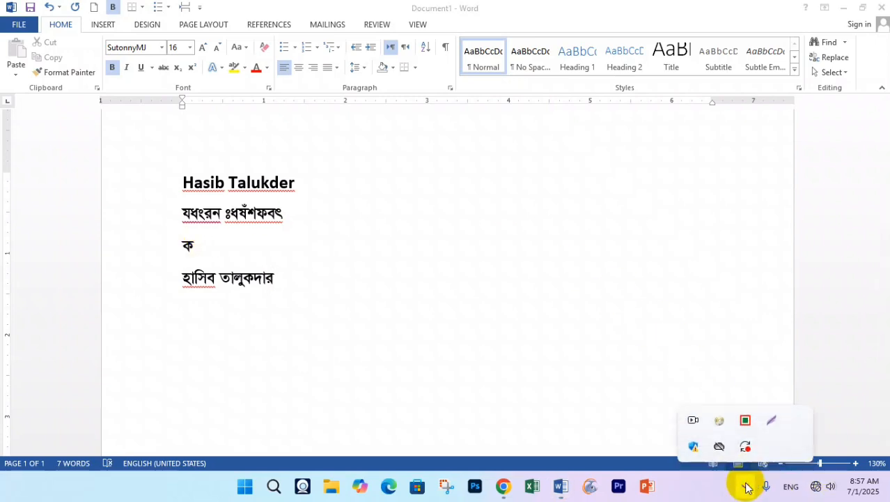
right_click(744, 420)
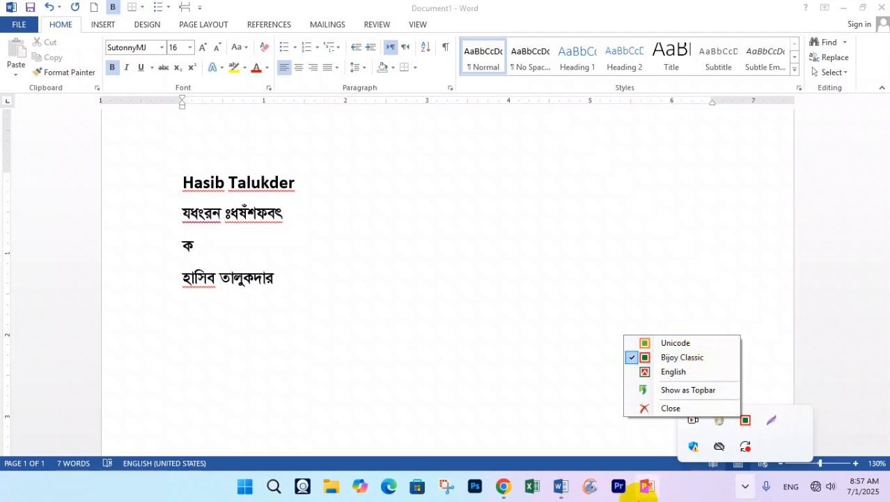
- Leave Bijoy Classic as is and bring the Chrome window with the 'bijoy bayanno free download' tab to the front
left_click(504, 488)
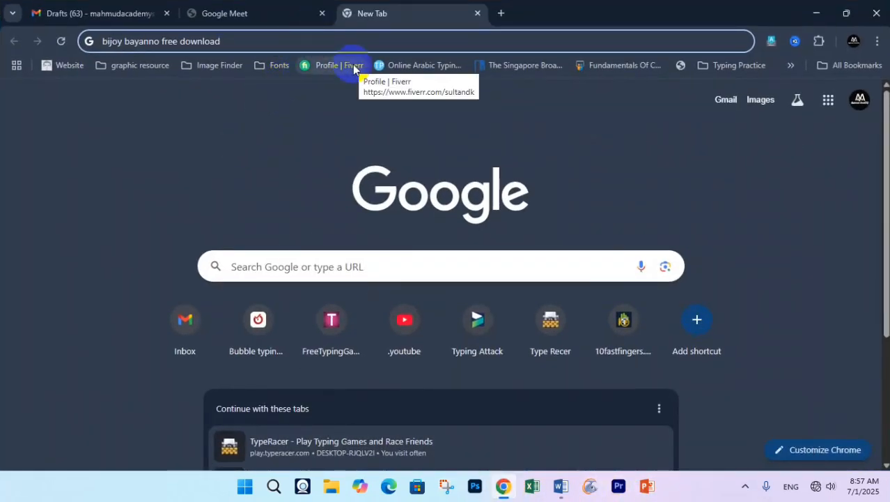
- Select the old search text in Chrome and check the Bijoy layout menu without changing it
key("ctrl+a")
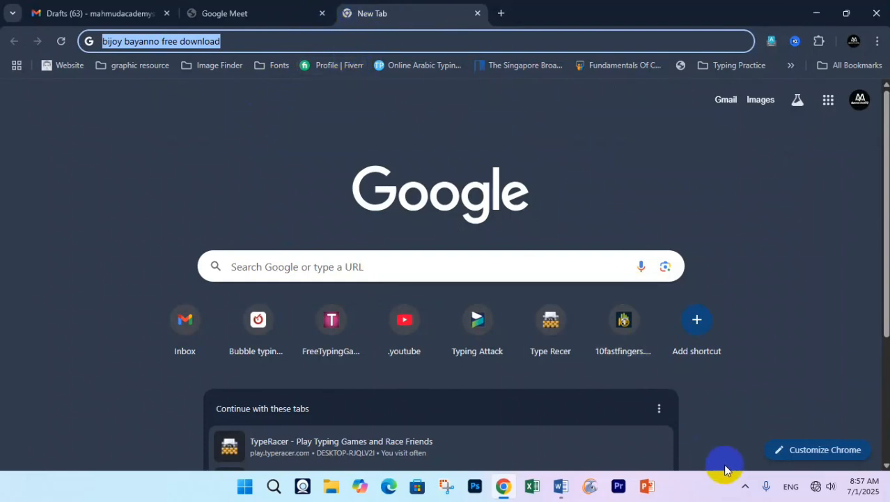
left_click(745, 492)
right_click(745, 420)
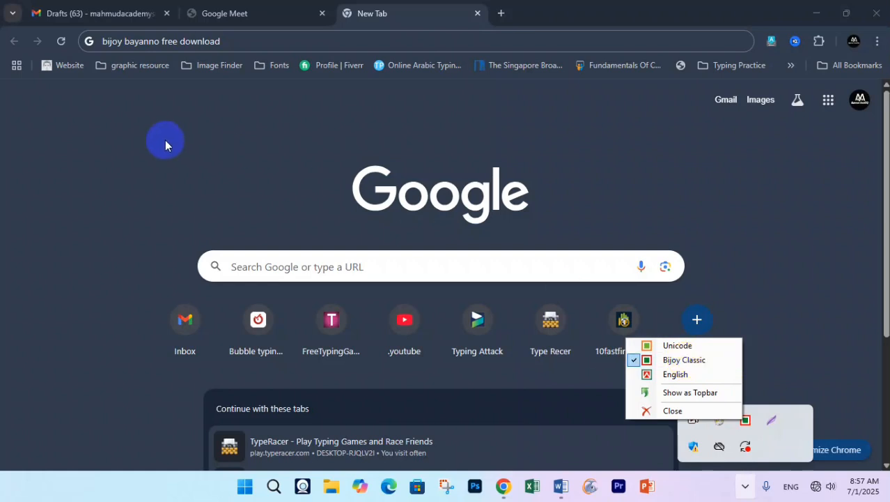
left_click(196, 38)
- Replace the address bar text with Bijoy-typed 'evwme' and select it
left_click(197, 42)
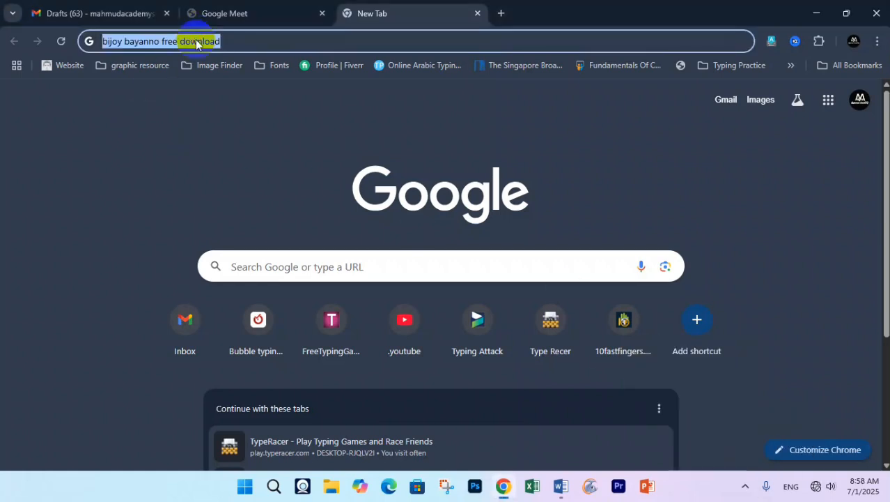
type("evwme")
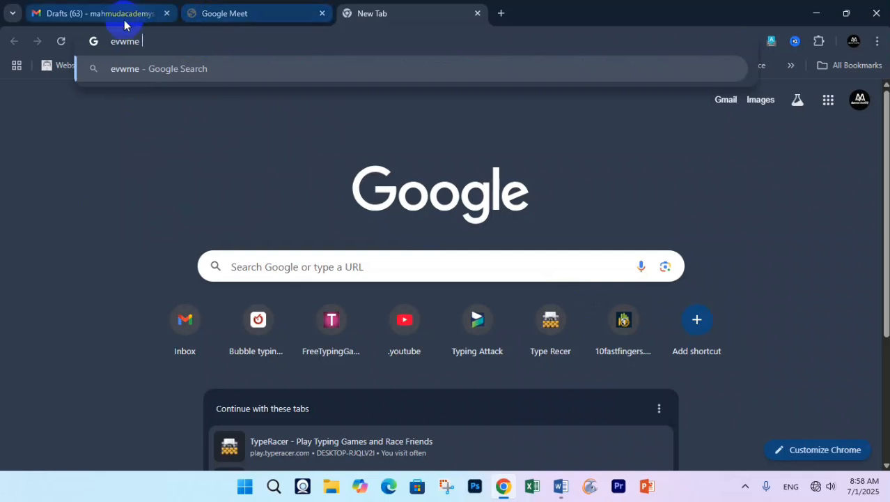
left_click_drag(110, 42, 144, 46)
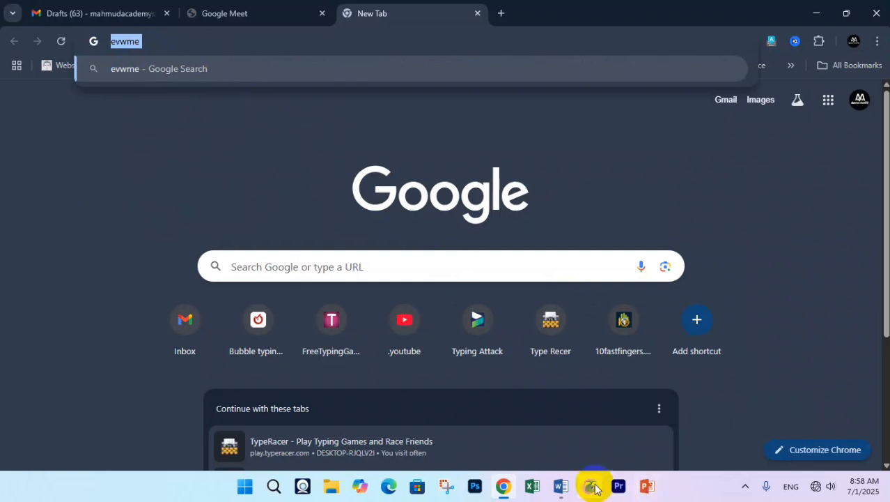
- Return to Word and start a new line a few lines below the Bangla name
left_click(561, 487)
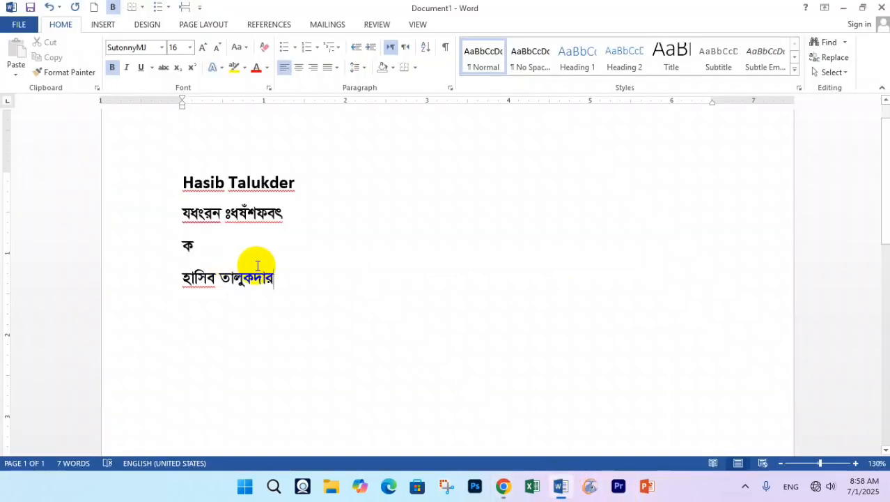
key("Return")
key("Return")
key("Return")
key("Return")
key("Return")
key("Return")
key("Return")
type("e")
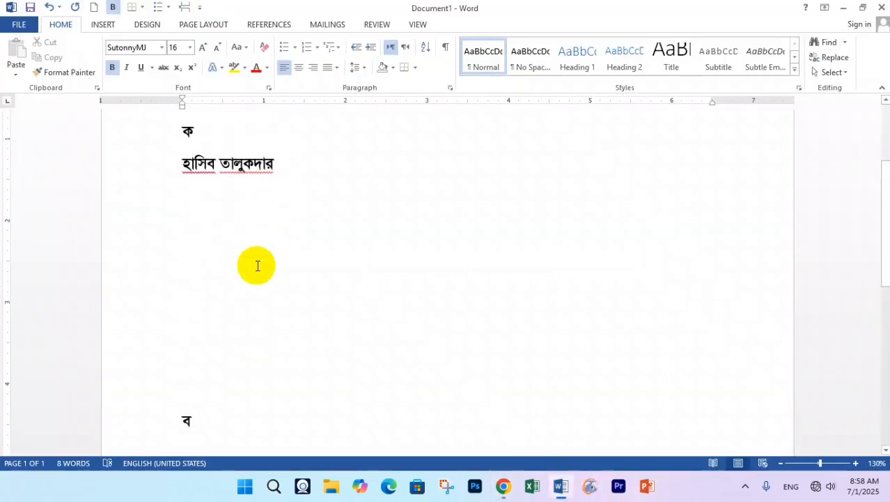
key("BackSpace")
- Type the name in Bijoy Bangla on the new line and copy it
type("nvwm")
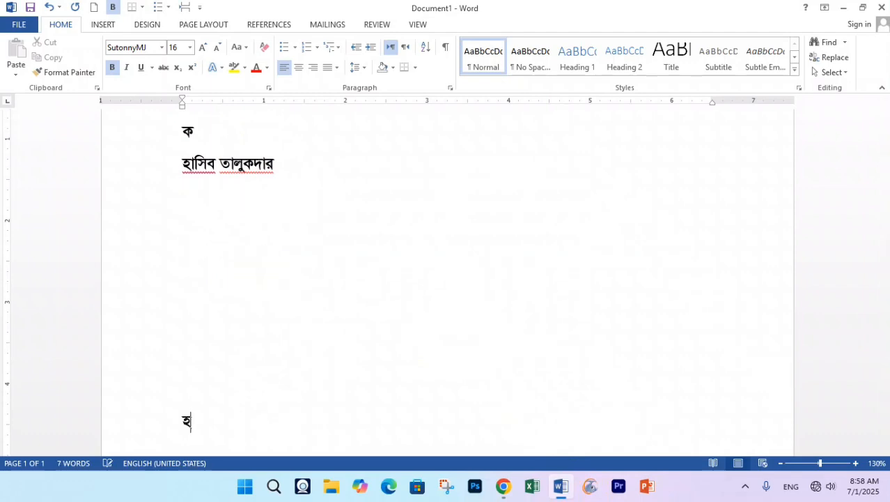
type("e kv")
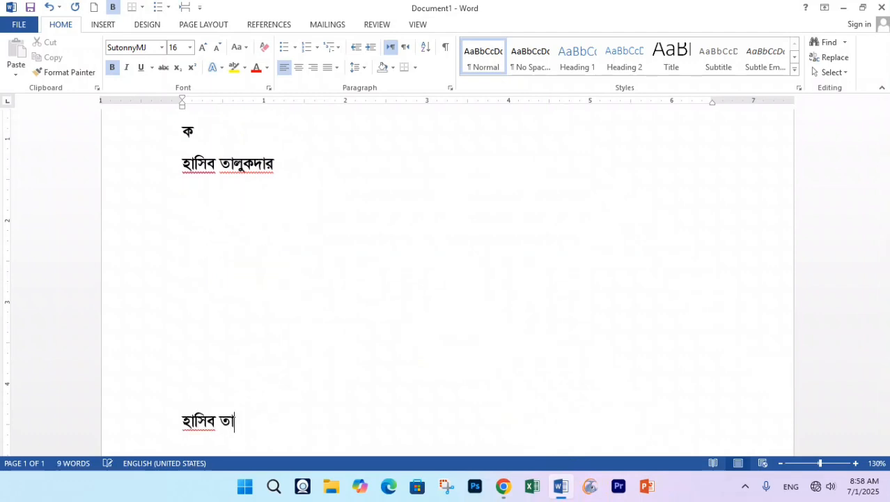
type("jyKlvi")
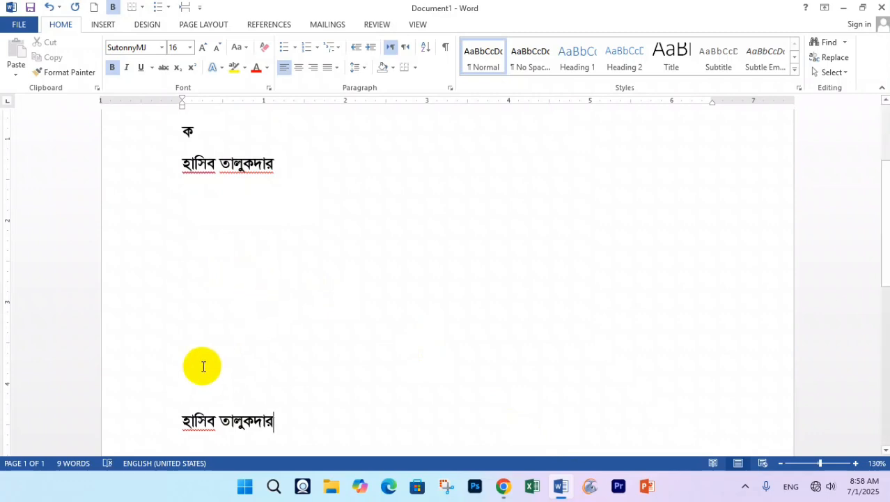
left_click_drag(282, 421, 189, 420)
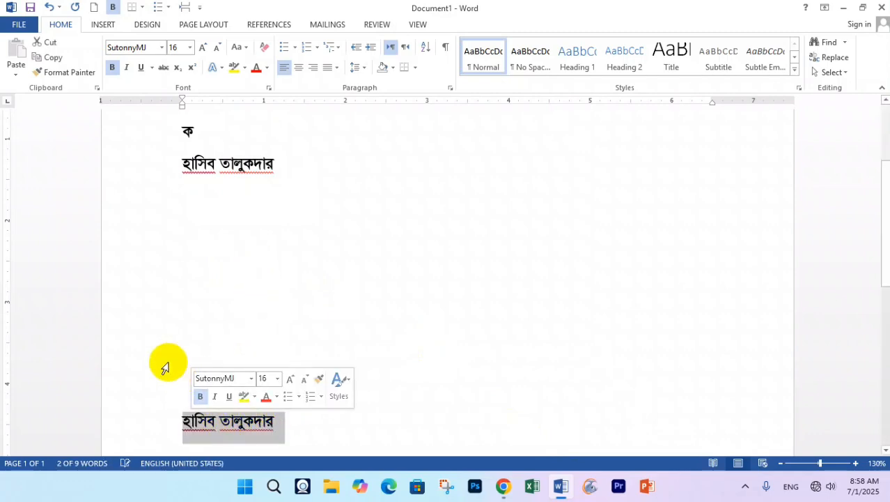
left_click(55, 60)
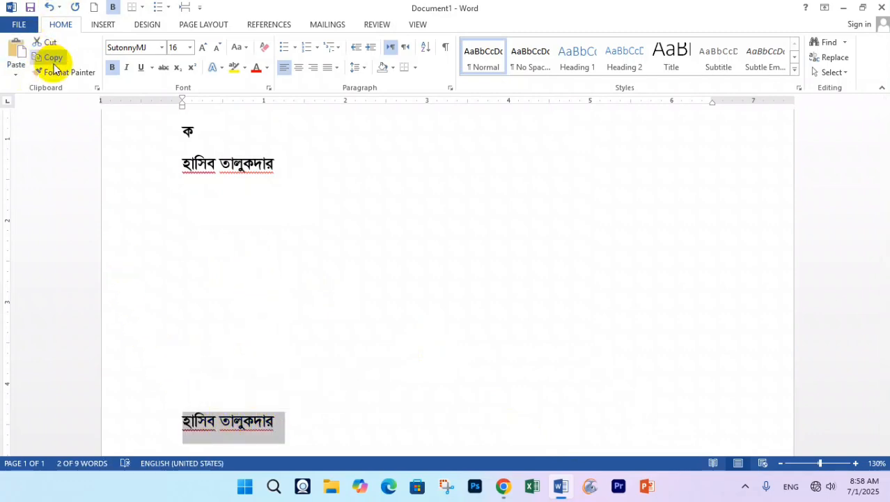
- Paste the copied name into Chrome's address bar, then switch the Bijoy keyboard to Unicode
left_click(843, 8)
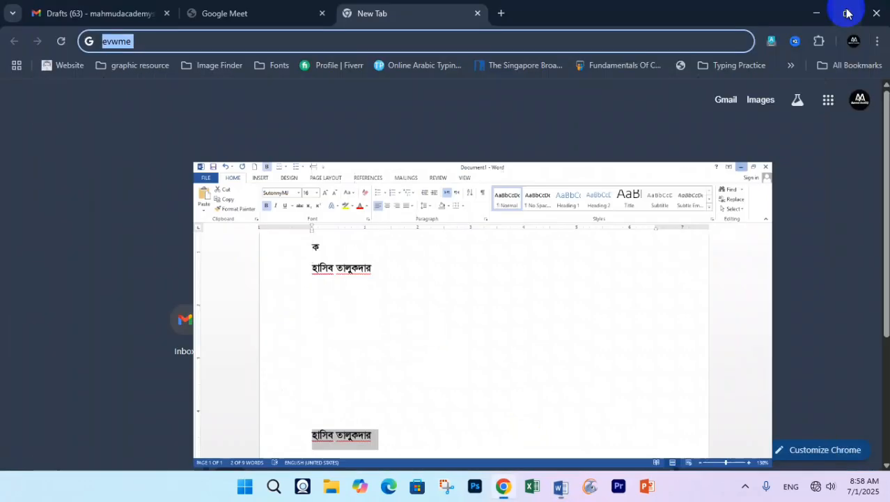
key("ctrl+v")
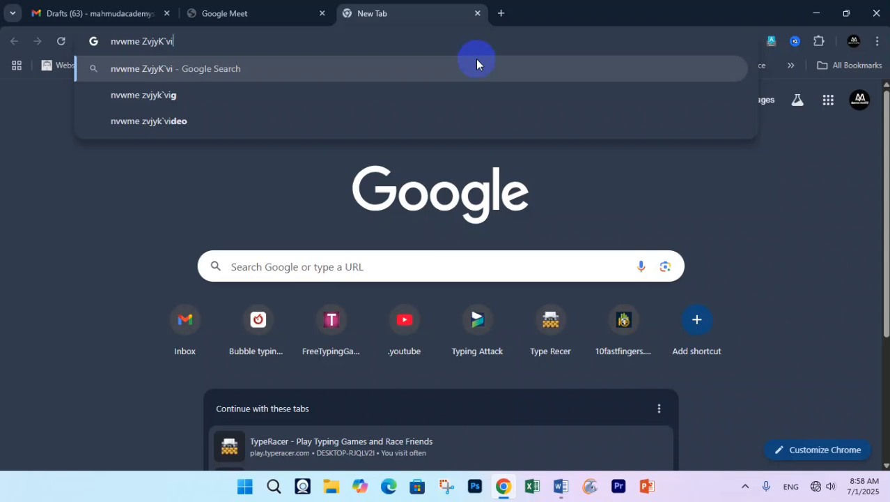
left_click(745, 487)
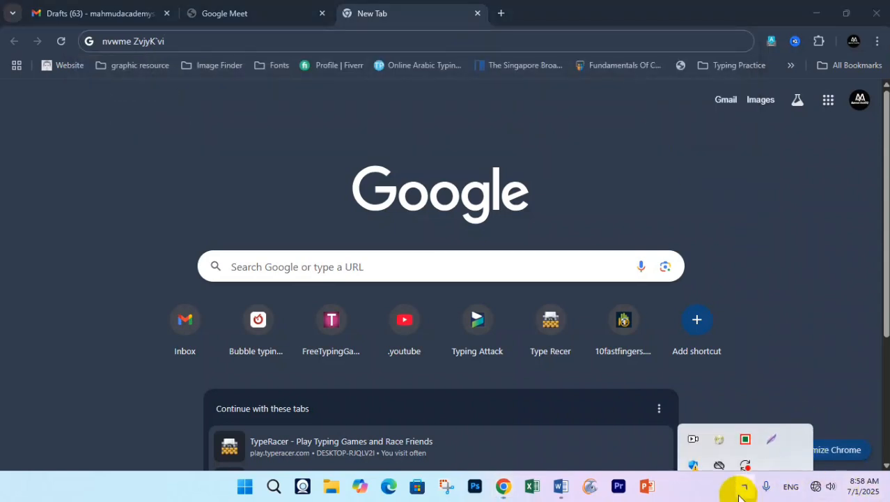
right_click(748, 421)
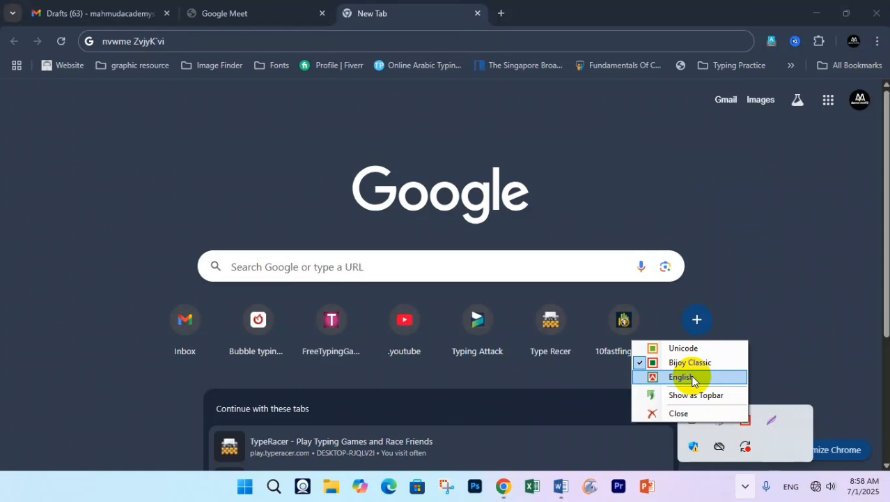
left_click(671, 348)
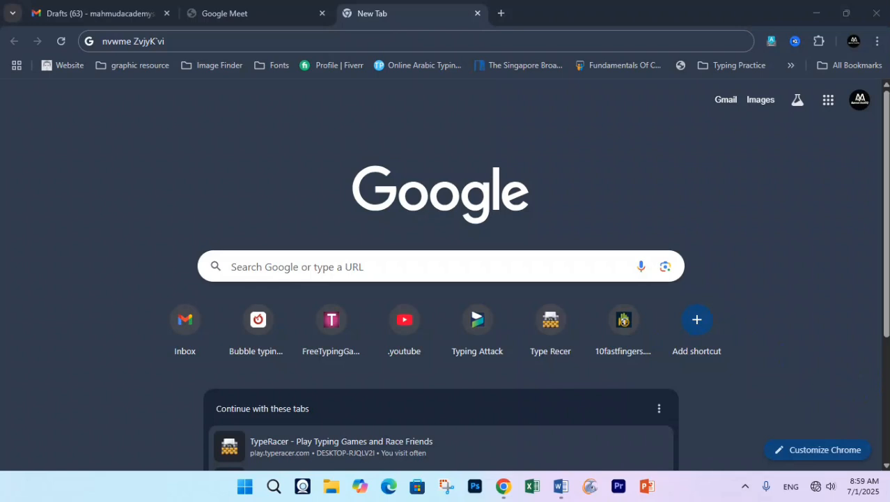
- Clear the garbled search text and confirm the Bijoy keyboard is set to Unicode
left_click(169, 41)
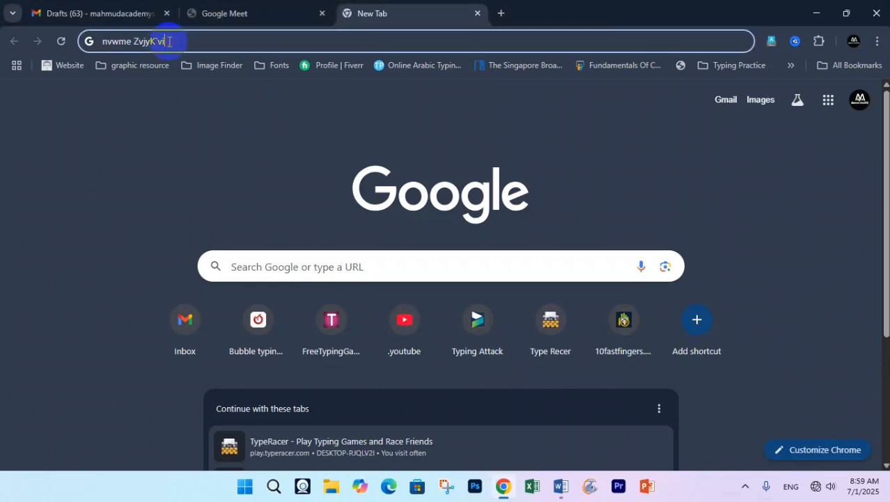
key("Escape")
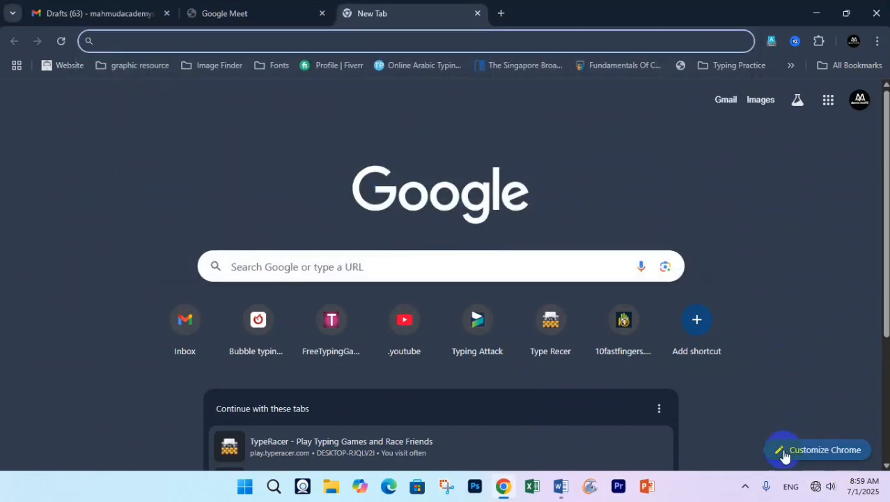
left_click(745, 485)
right_click(743, 420)
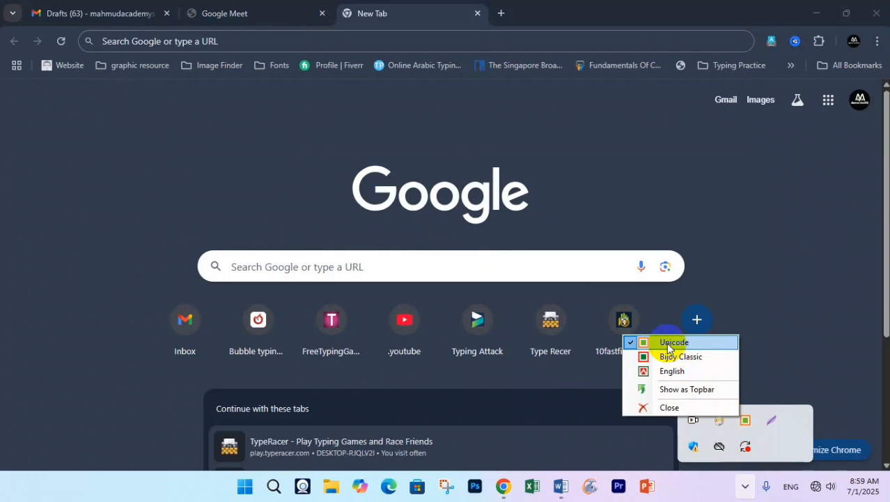
- Type the name in Unicode Bangla into the address bar, then return to Word
left_click(173, 39)
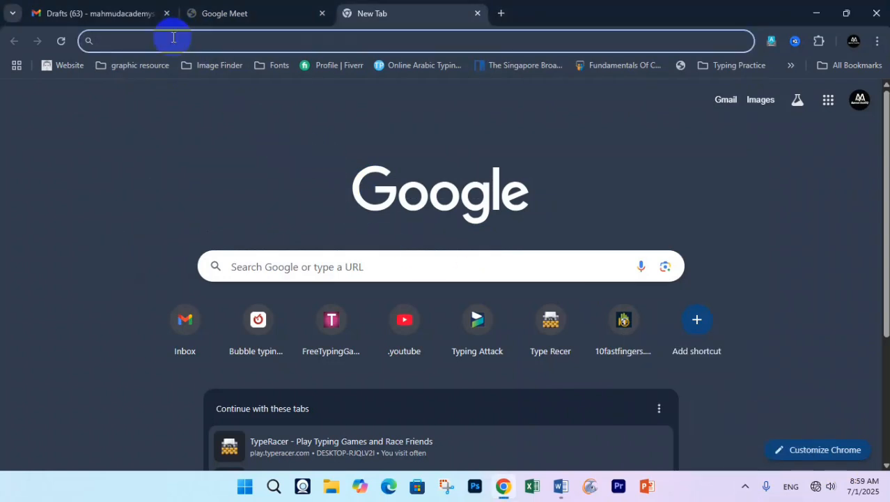
type("হাসিব")
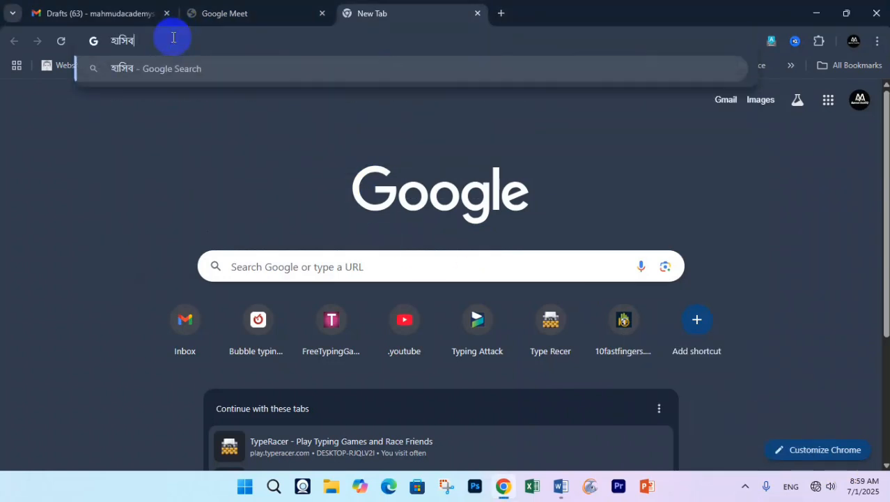
type(" তালুকদ")
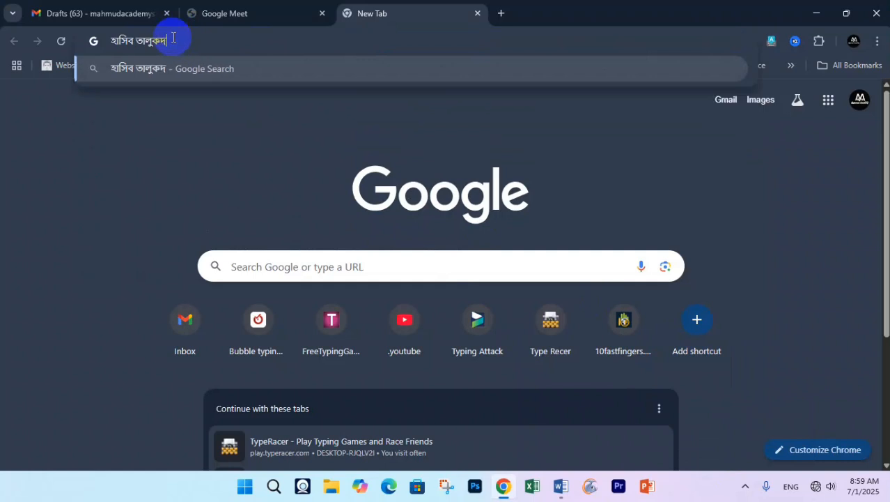
type("ার")
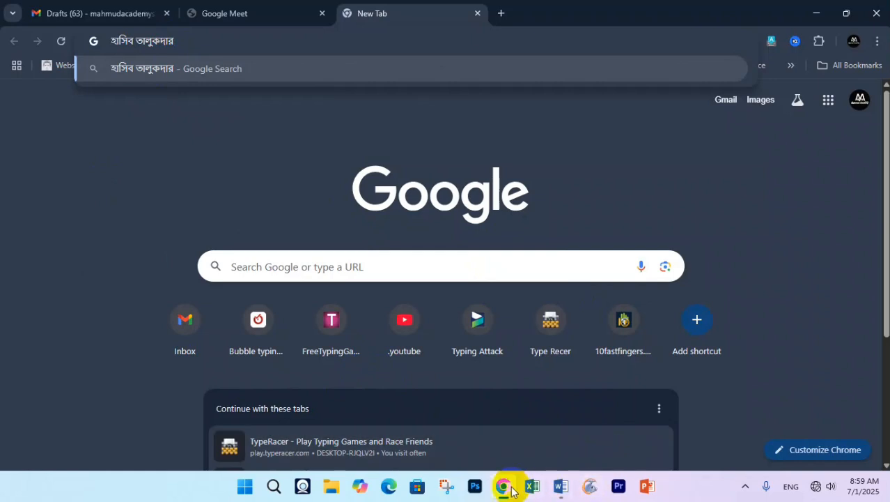
left_click(561, 485)
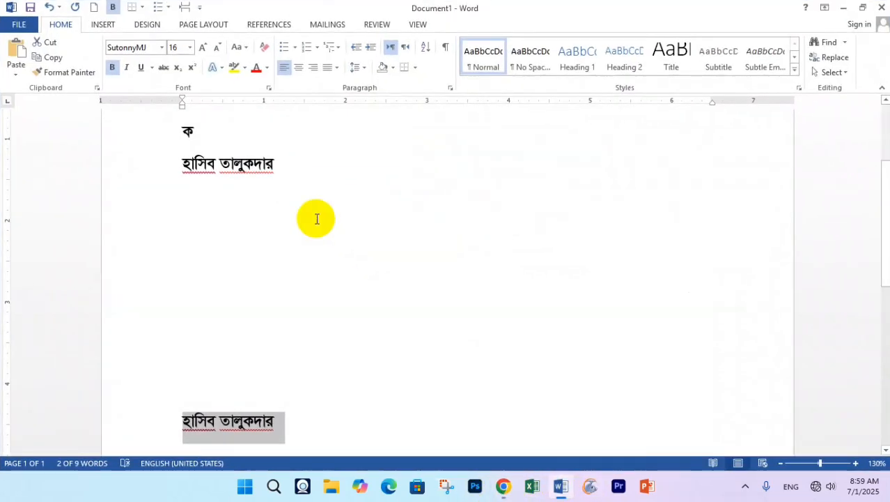
- On the empty line below the upper name, choose Calibri and type the name in Unicode Bangla
left_click(265, 239)
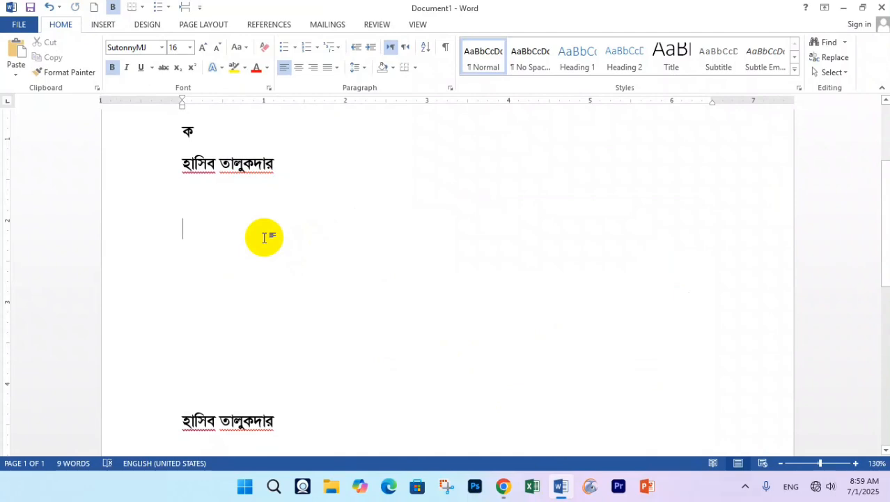
left_click(187, 208)
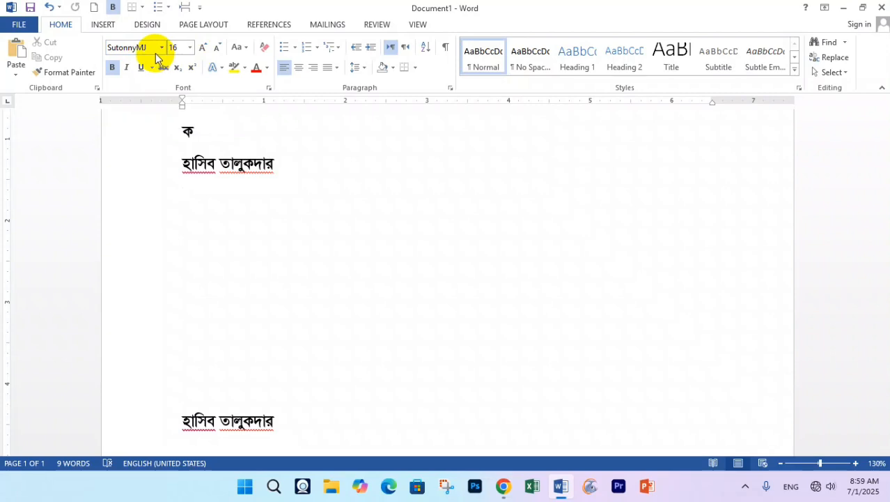
left_click(162, 48)
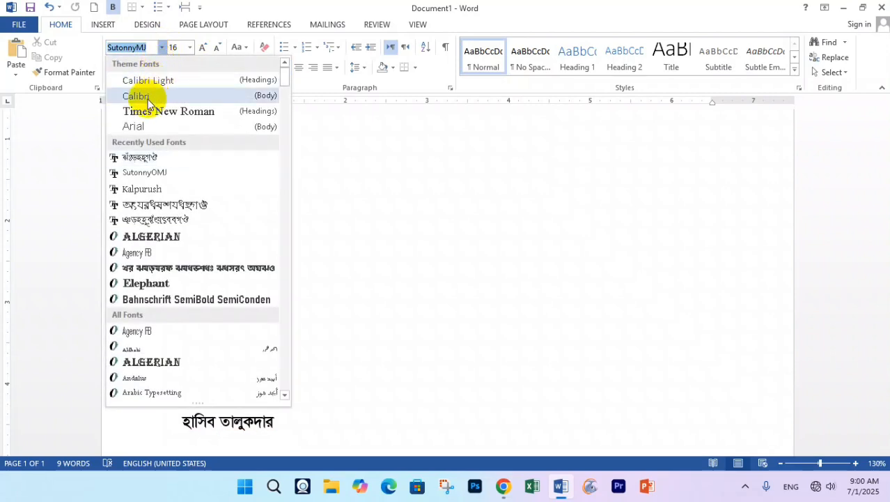
left_click(146, 97)
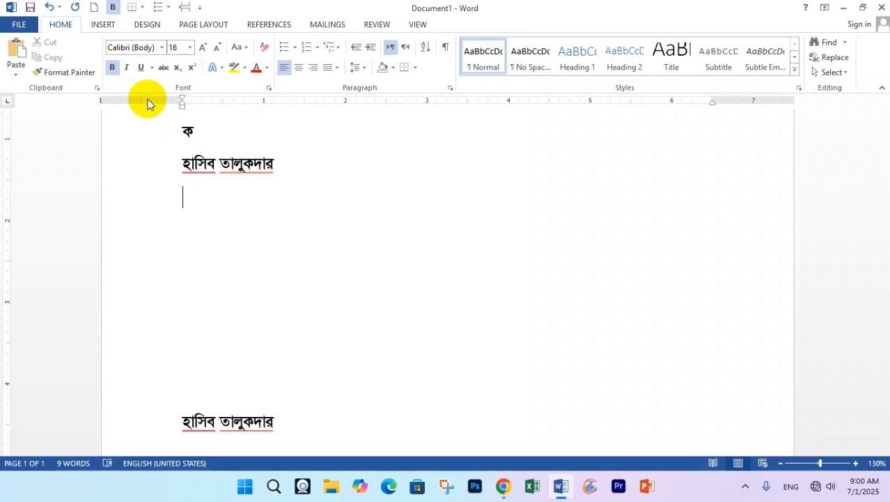
type("হা")
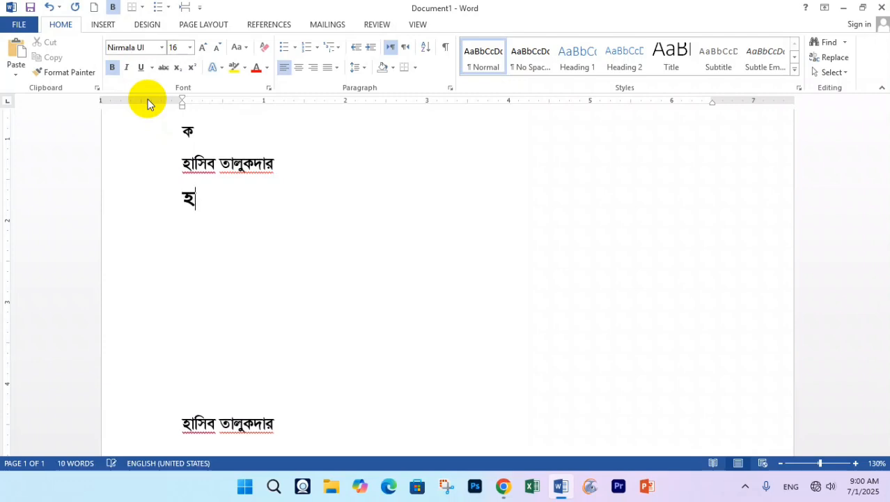
type("সিব")
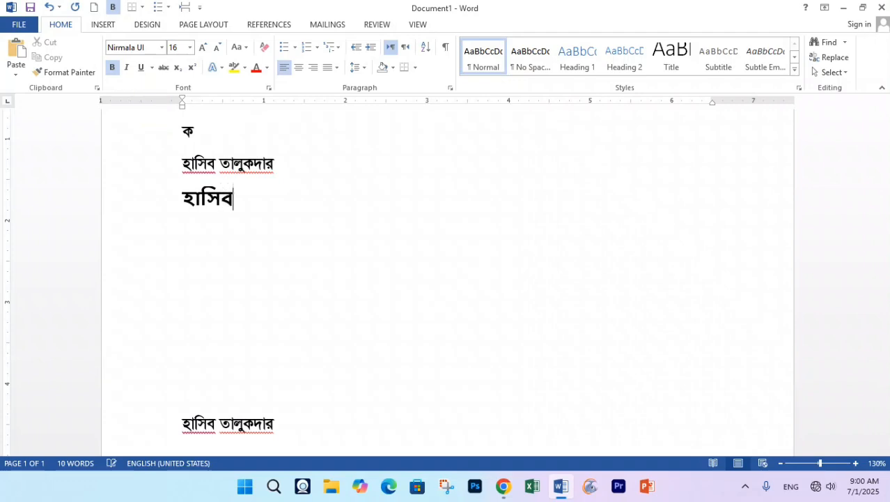
type(" তালুকদার")
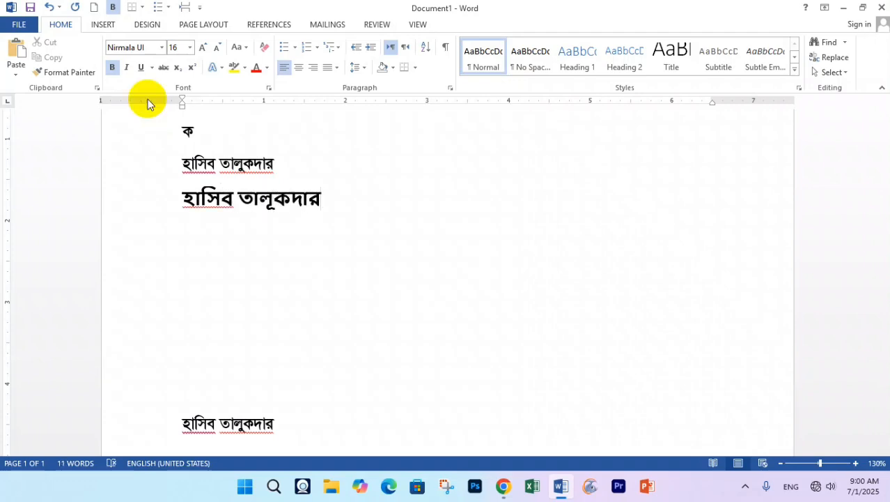
scroll(205, 199, "up", 11)
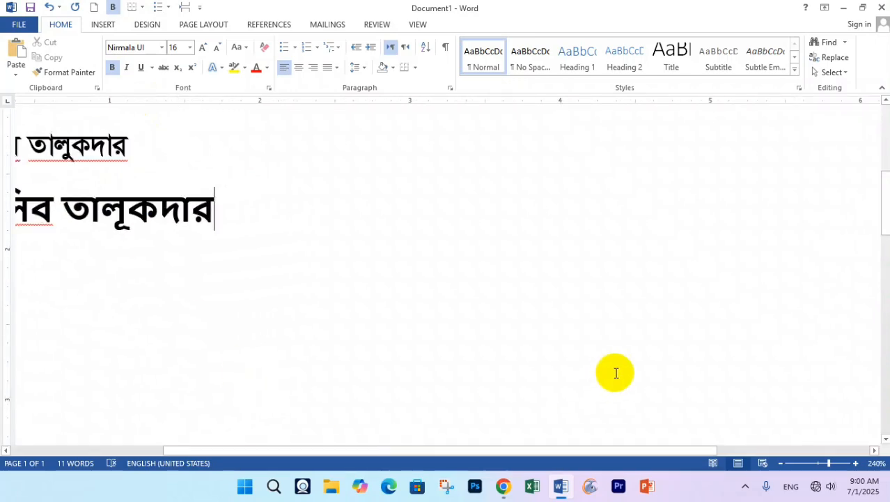
- Select the large bold Bangla line and inspect its font, Nirmala UI
left_click_drag(637, 450, 473, 466)
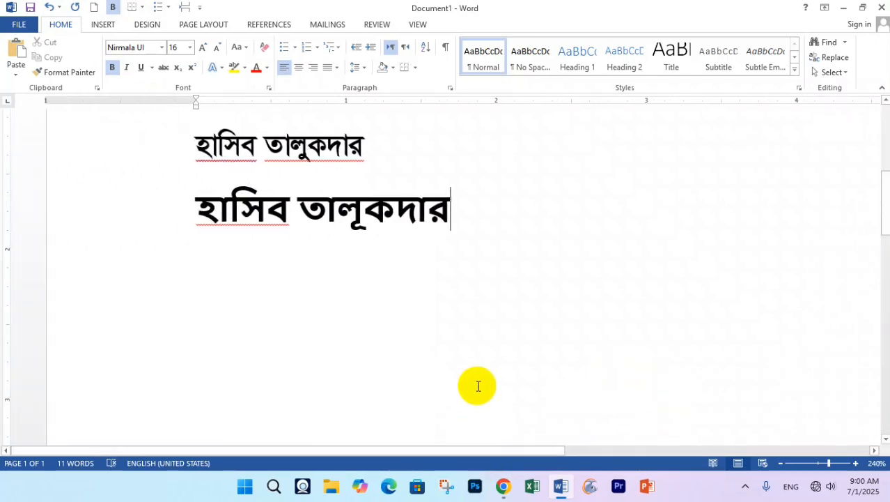
scroll(418, 348, "up", 2)
left_click_drag(260, 284, 278, 284)
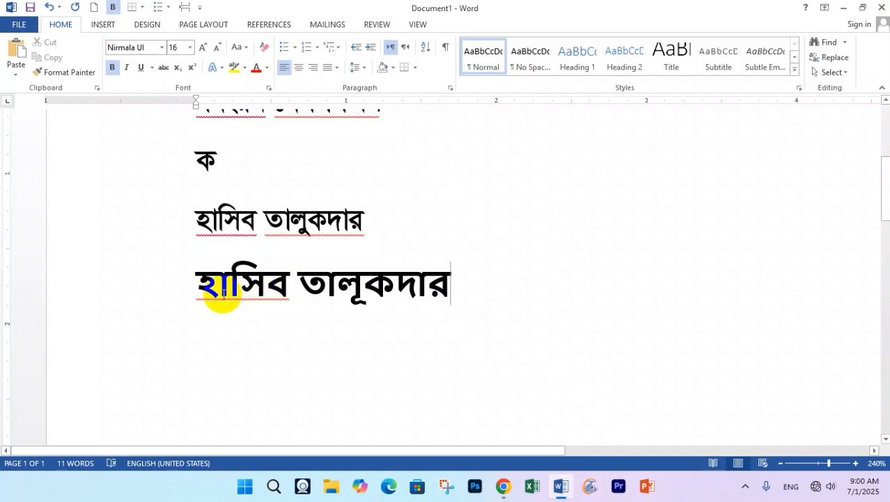
left_click_drag(193, 285, 451, 307)
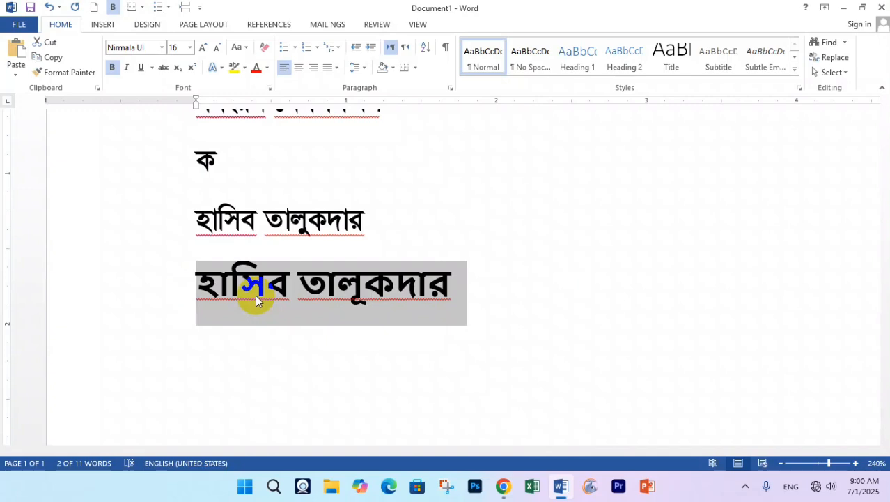
left_click(255, 294)
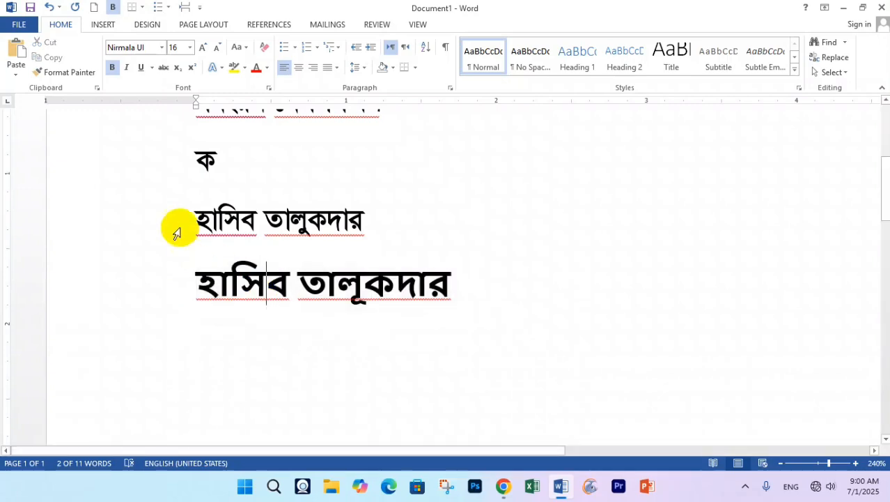
left_click(139, 49)
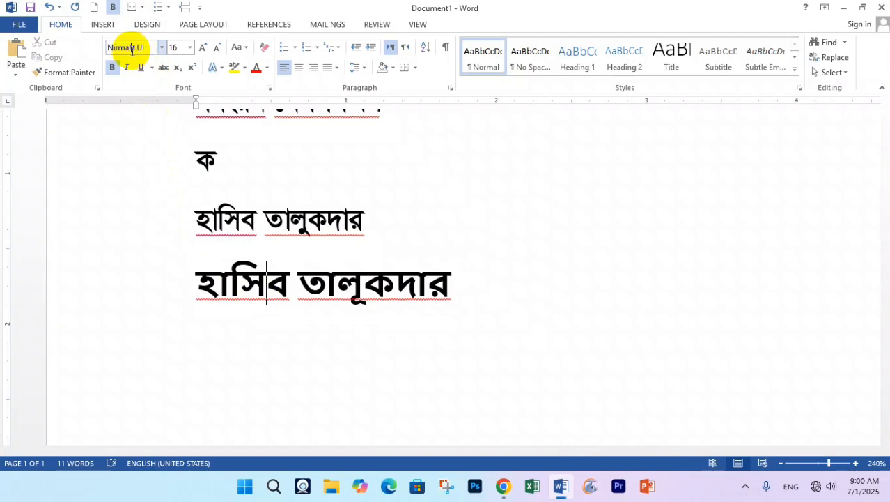
left_click(115, 50)
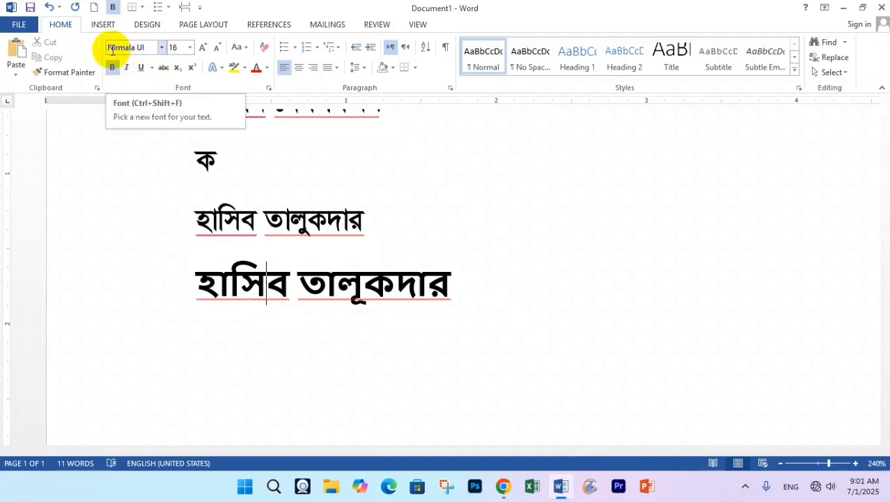
- Apply the first recently used Bangla font to the whole large bold line
left_click_drag(169, 270, 318, 199)
left_click(343, 221)
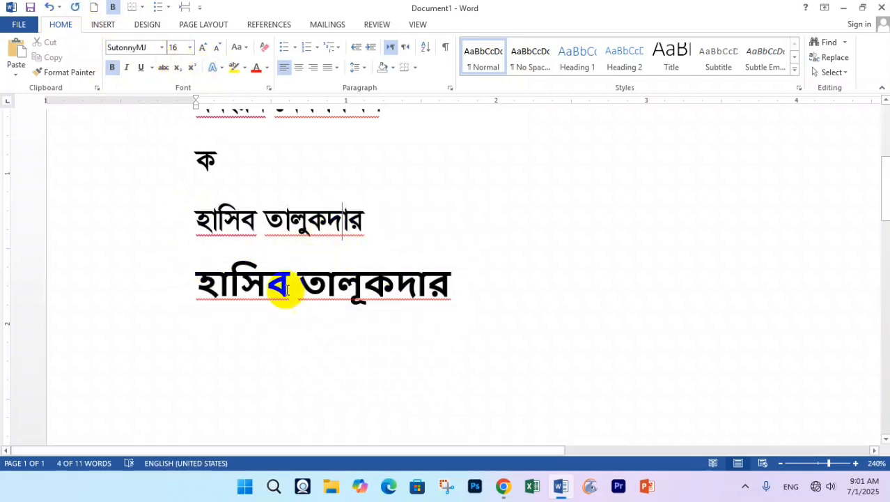
left_click(179, 276)
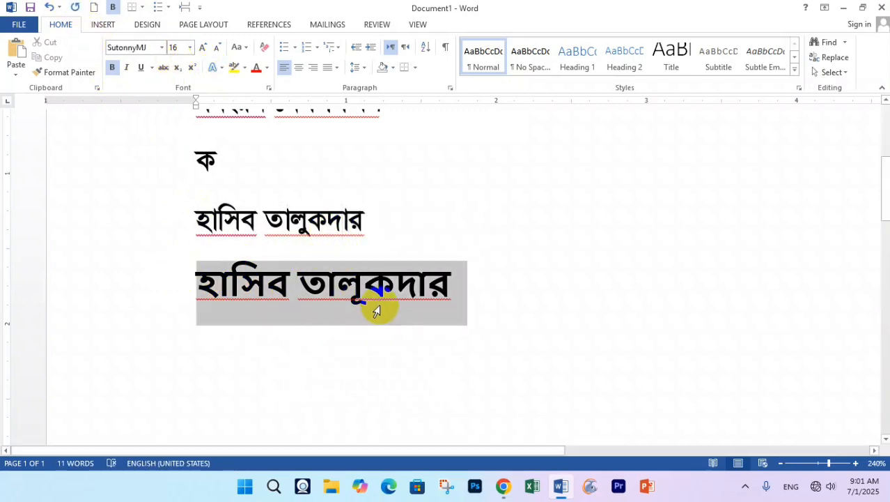
left_click(163, 48)
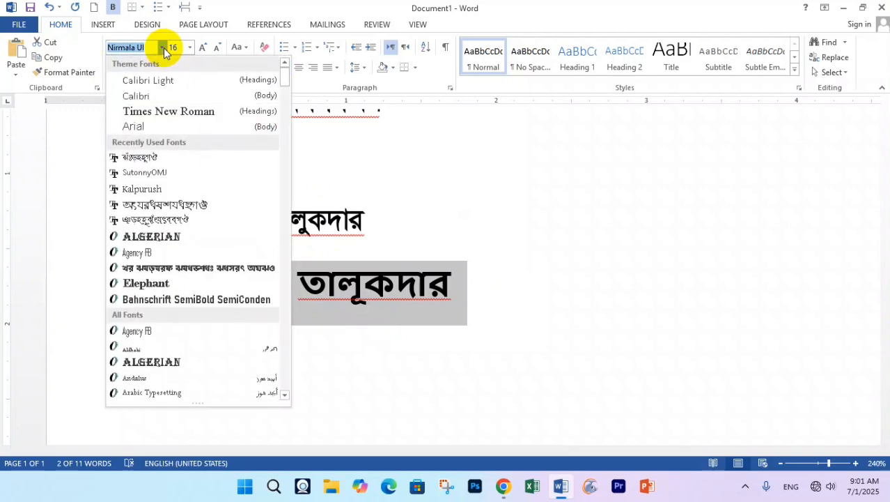
left_click(168, 162)
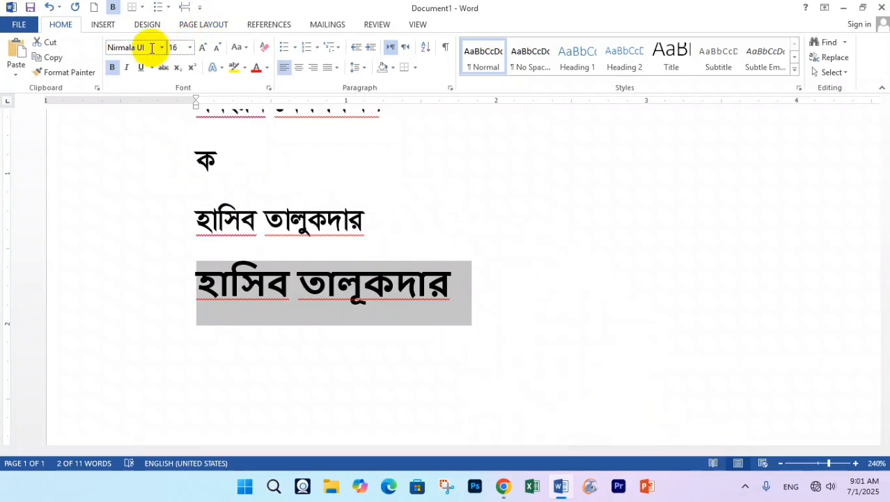
- Start a new empty line after the lower Bangla name, with SutonnyMJ in the Font box
scroll(269, 193, "down", 8)
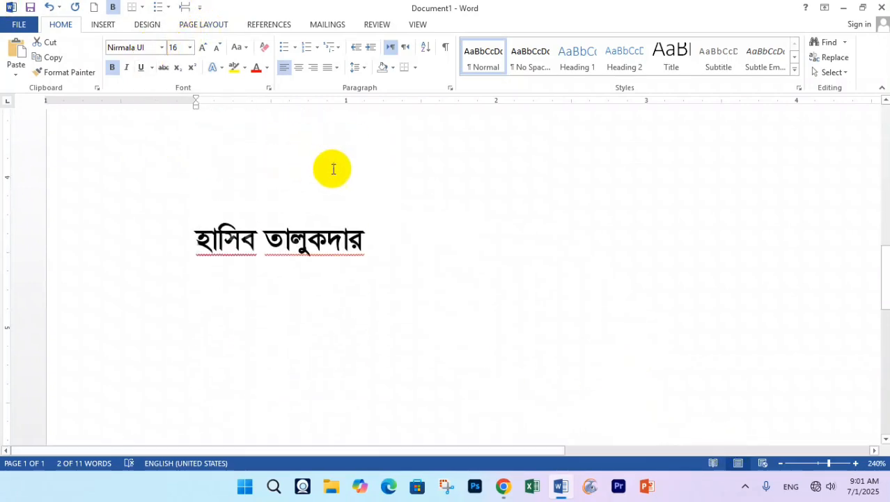
left_click(409, 252)
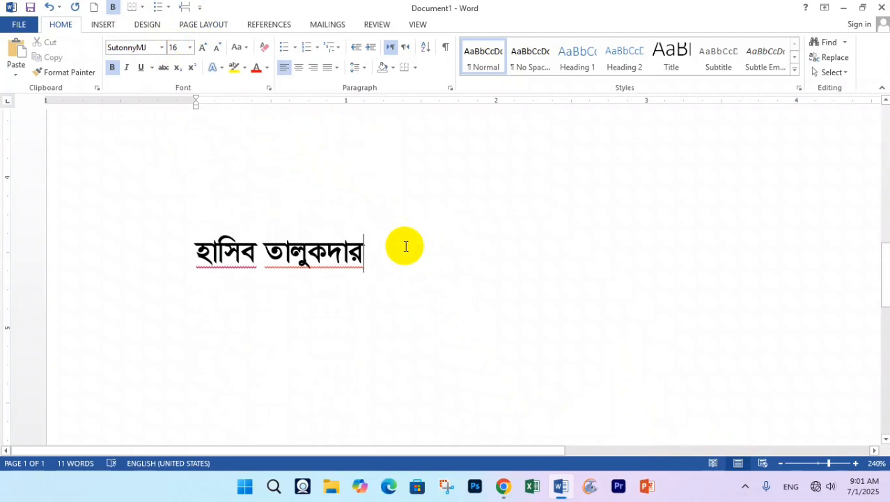
key("Return")
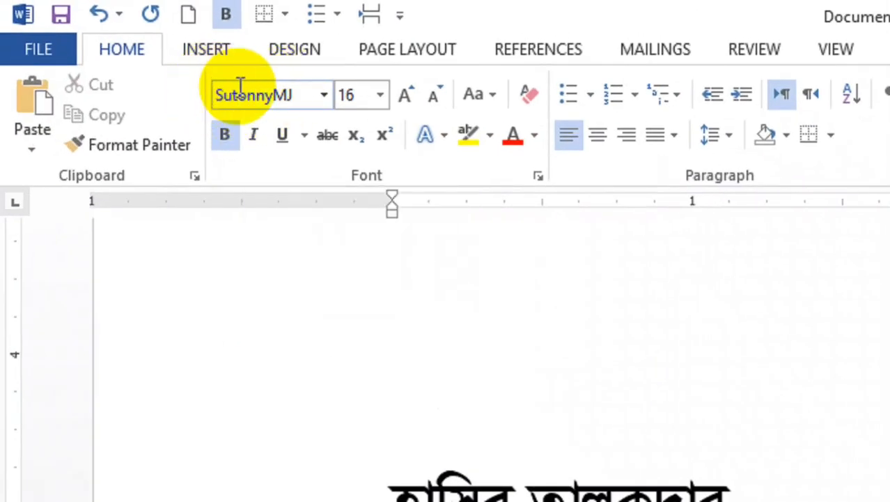
mouse_move(304, 93)
left_mouse_down()
mouse_move(228, 93)
mouse_move(298, 95)
left_mouse_up()
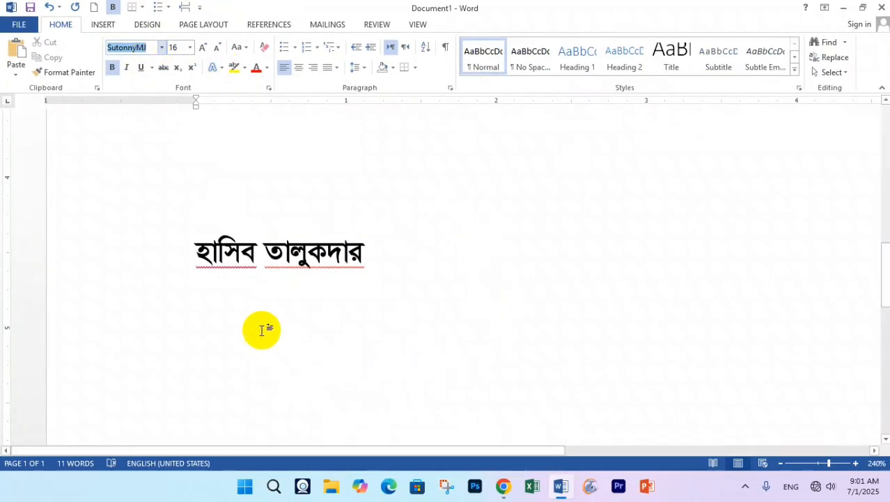
left_click(244, 314)
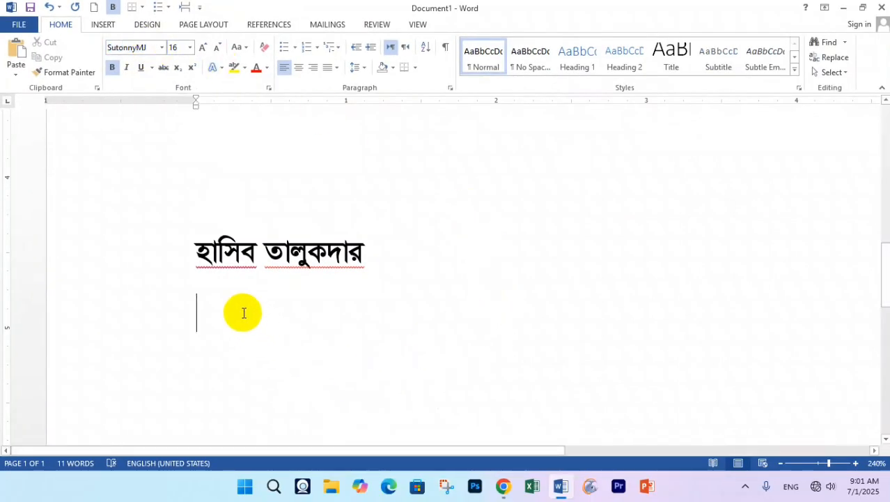
- Switch the Bangla keyboard layout to Bijoy Classic and return to the empty line
left_click(748, 479)
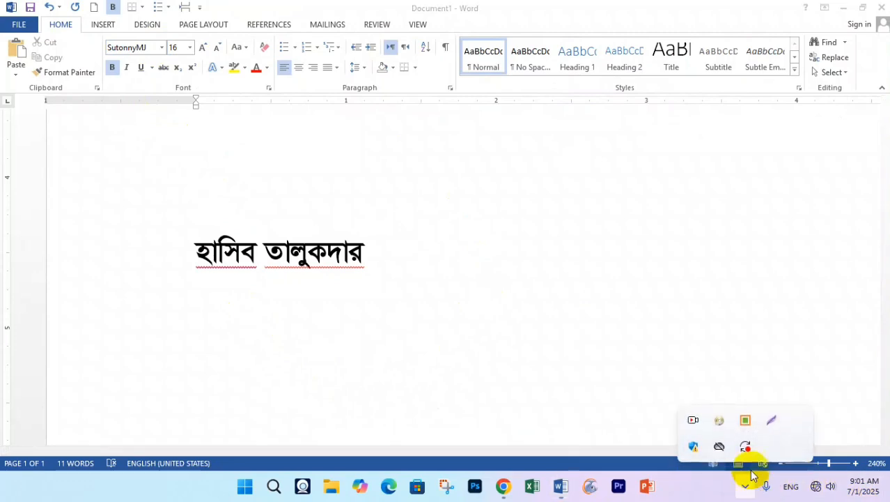
right_click(744, 420)
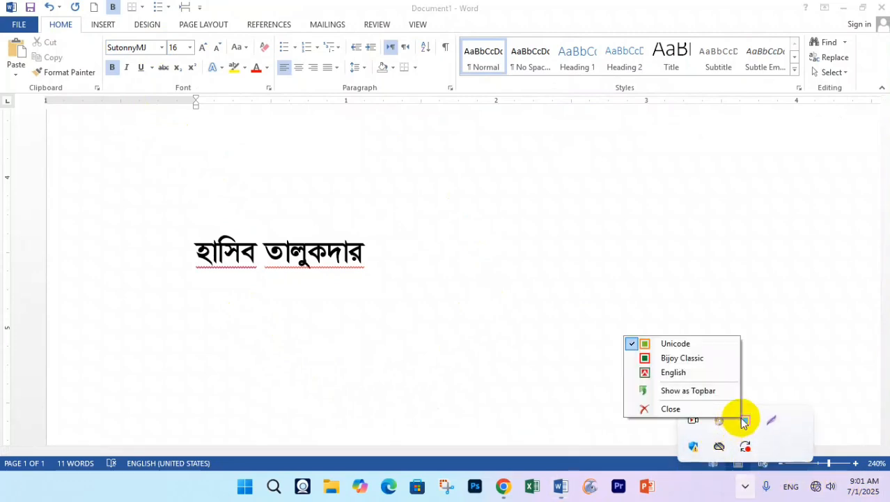
left_click(670, 360)
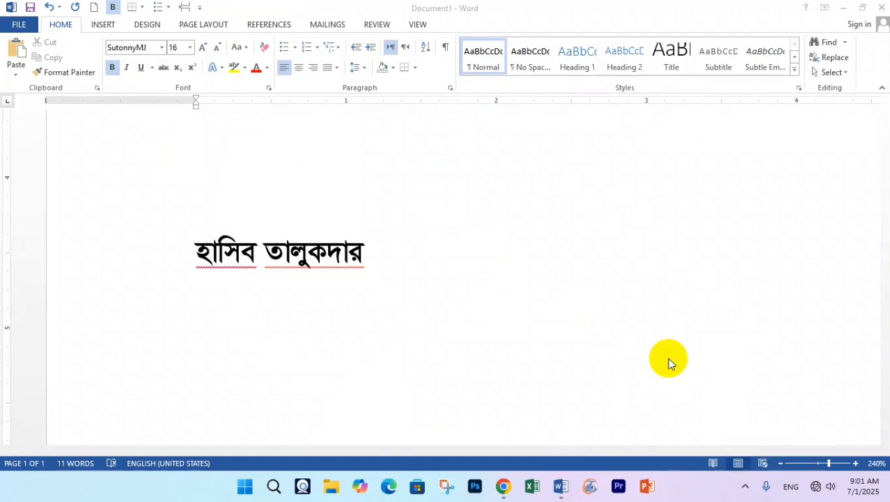
left_click(301, 329)
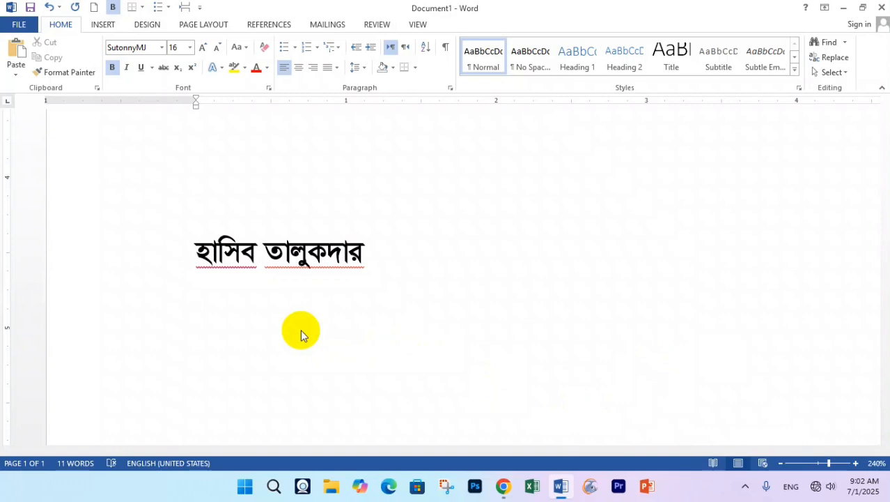
- Type a bold run of ক letters, replacing the stray trailing letters with a single অ
type("ক")
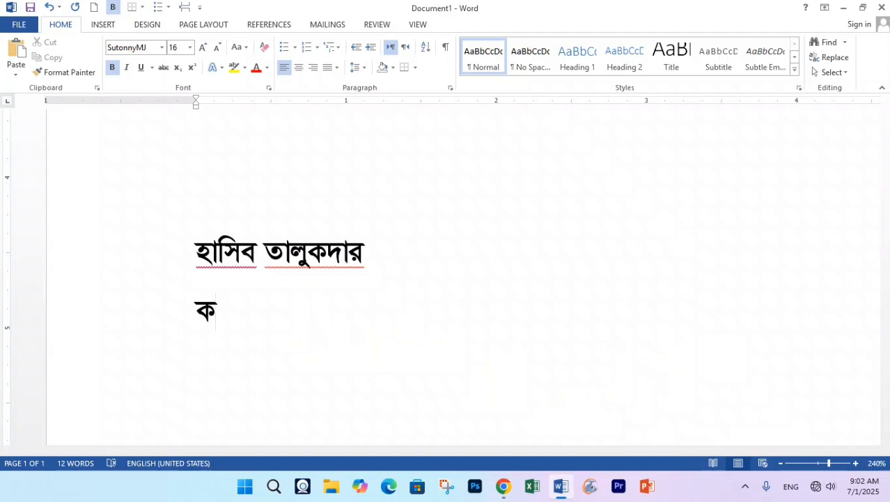
type("ককককককক")
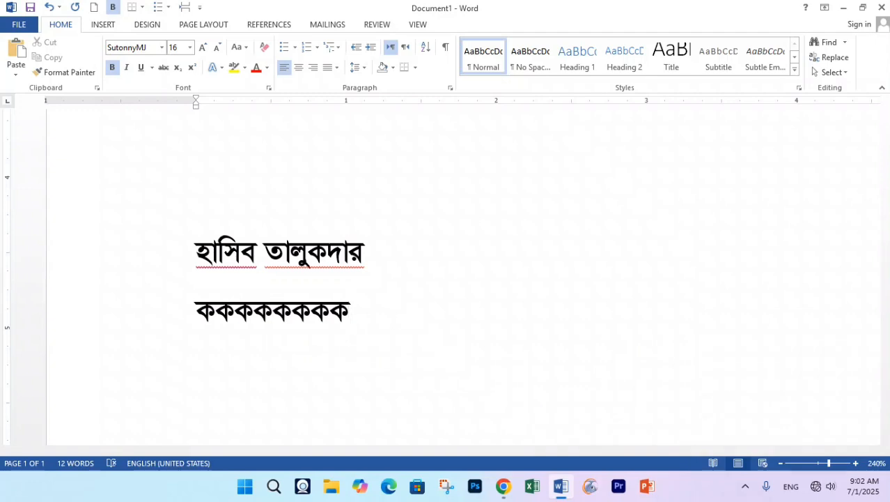
type("আ")
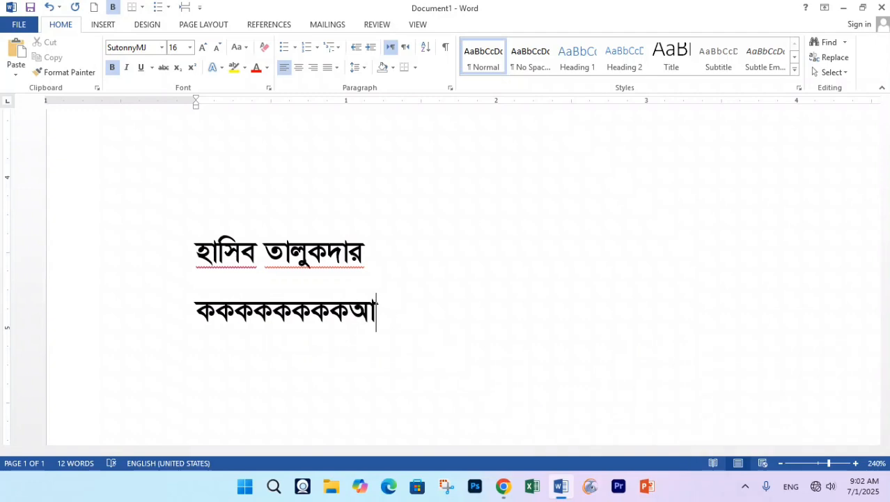
type("া ই")
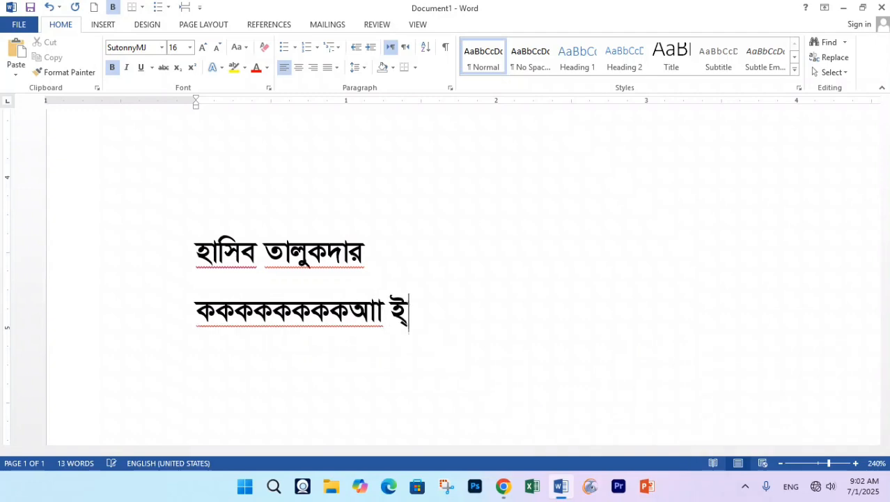
type("ই")
key("BackSpace")
key("BackSpace")
key("BackSpace")
key("BackSpace")
key("BackSpace")
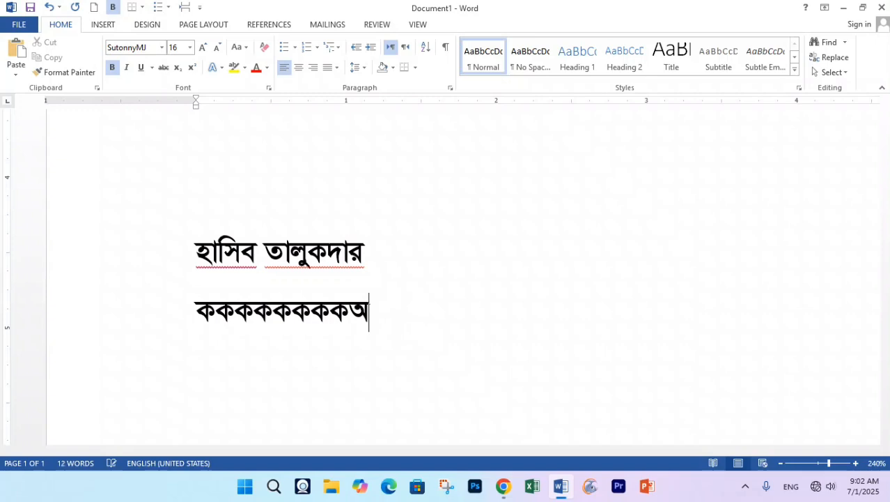
key("BackSpace")
type("অ")
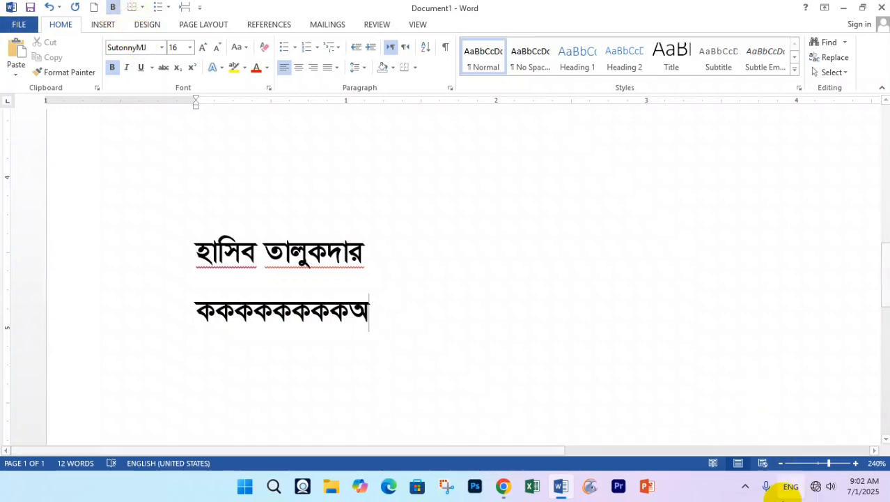
- Start a new empty line below the ক line in Calibri (Body) and bring up the Bijoy layout menu
left_click(745, 486)
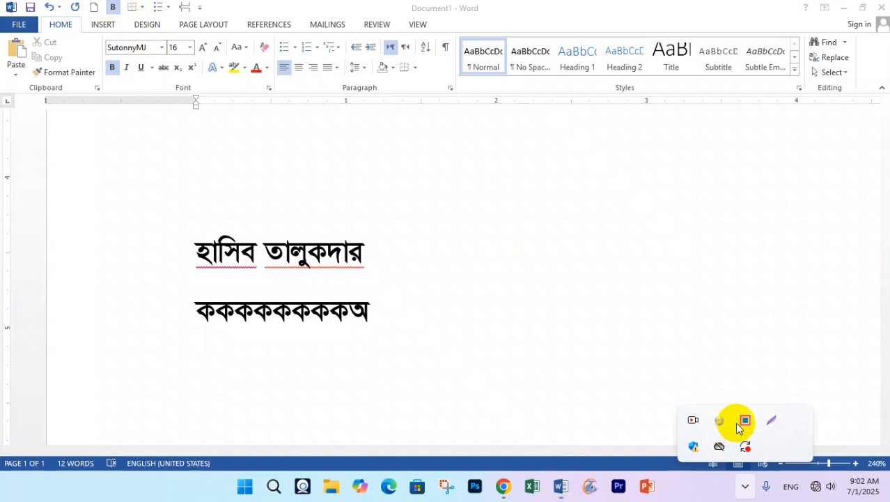
left_click(745, 421)
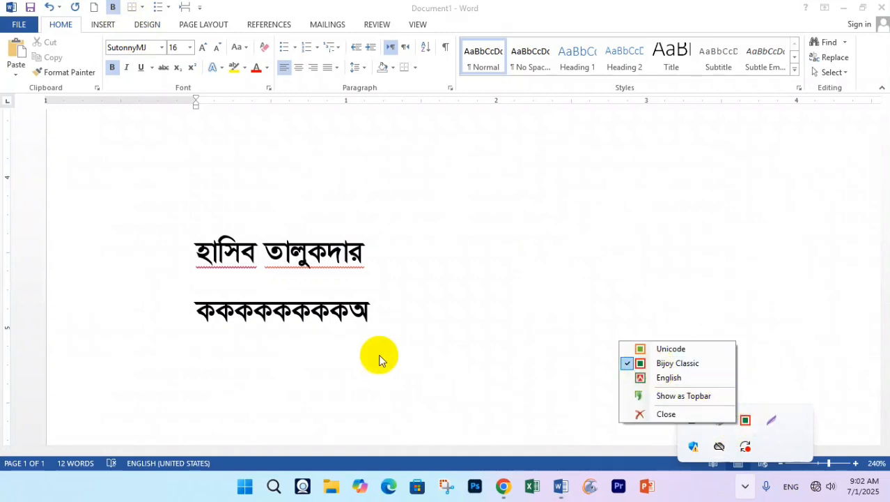
left_click(364, 313)
key("Return")
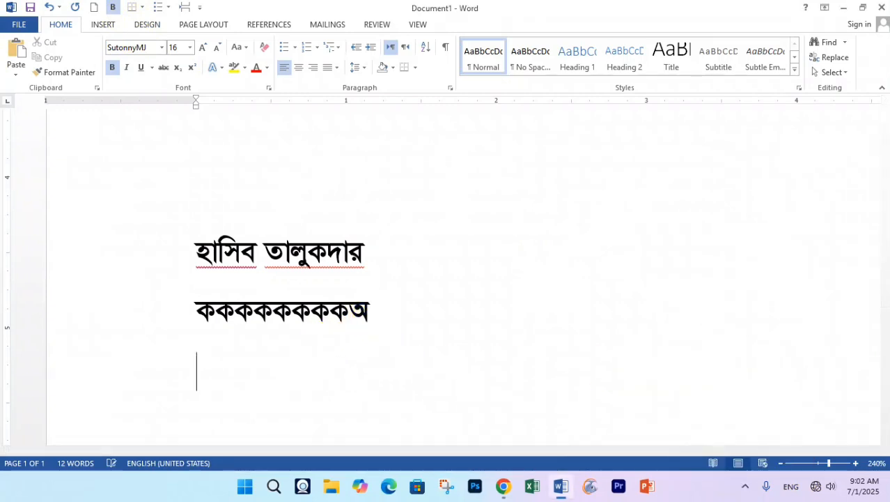
left_click(161, 48)
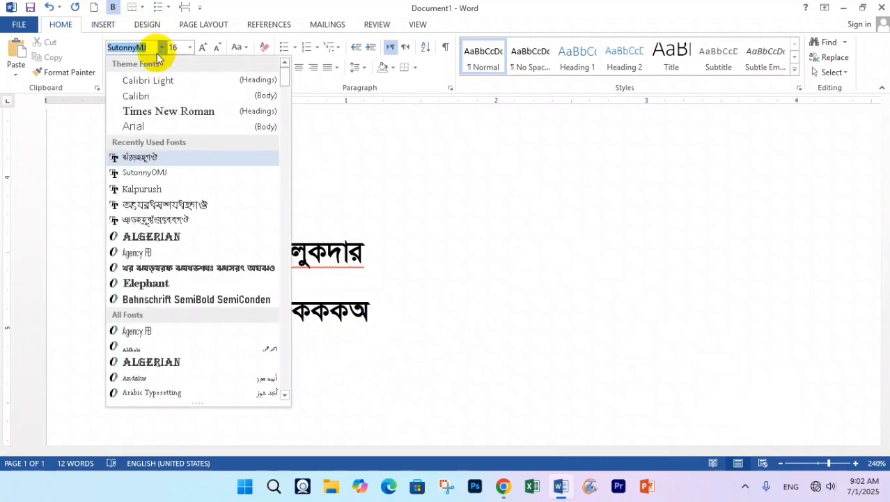
left_click(147, 95)
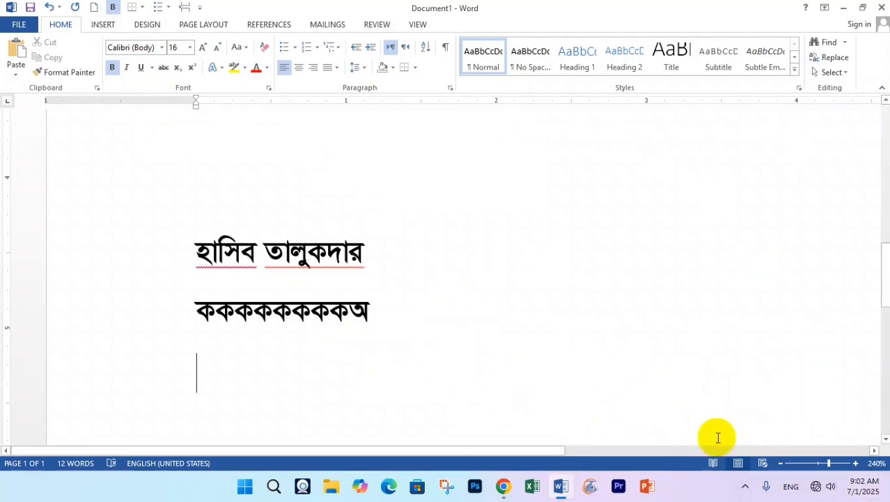
left_click(745, 485)
left_click(746, 423)
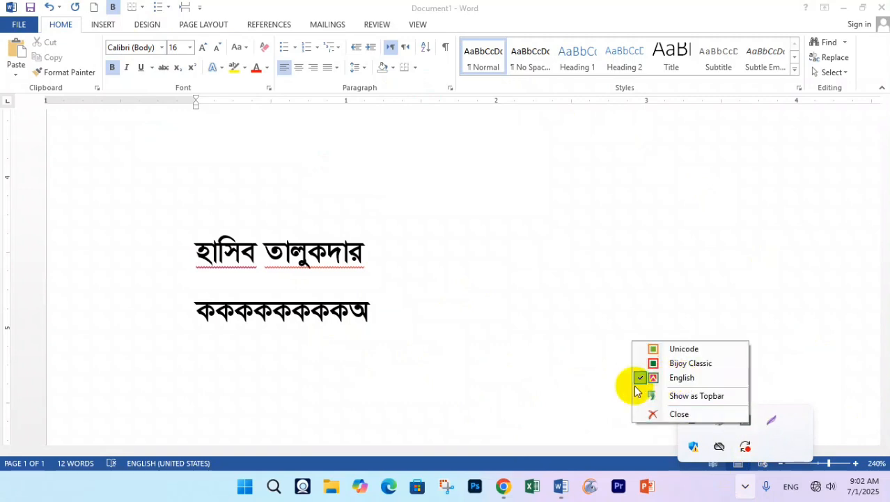
- Switch Bijoy to English and type 'CTRL+ALT+B= English & Bijoy Classic', correcting the misspelling
left_click(262, 379)
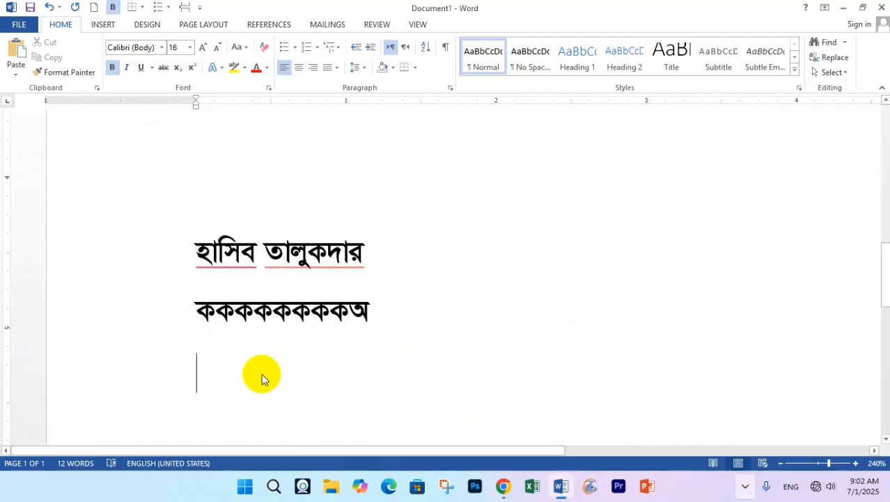
type("CT")
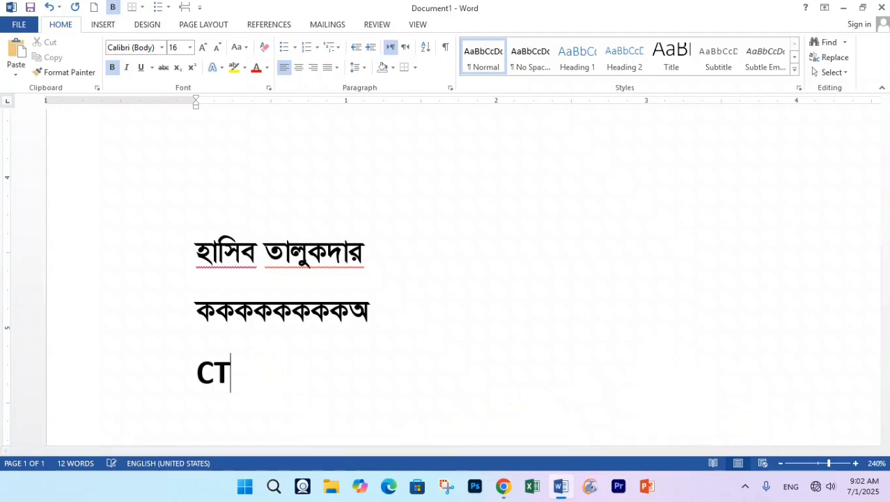
type("RL")
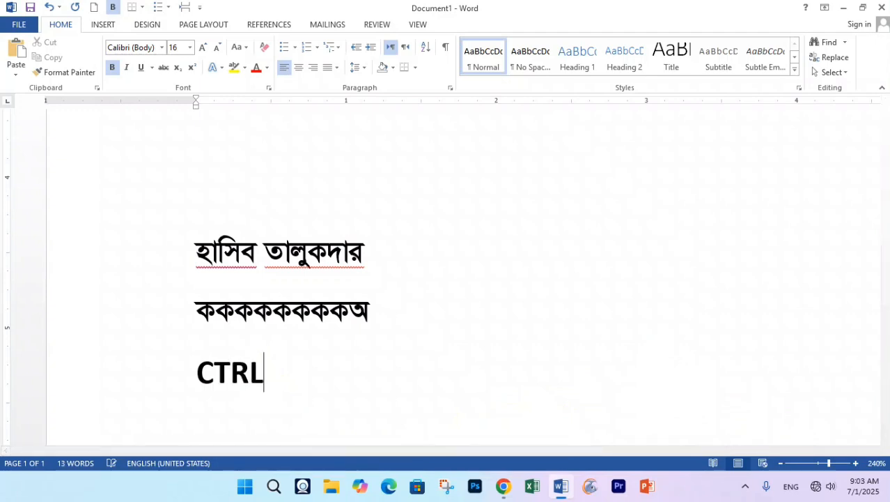
type("+ALT+")
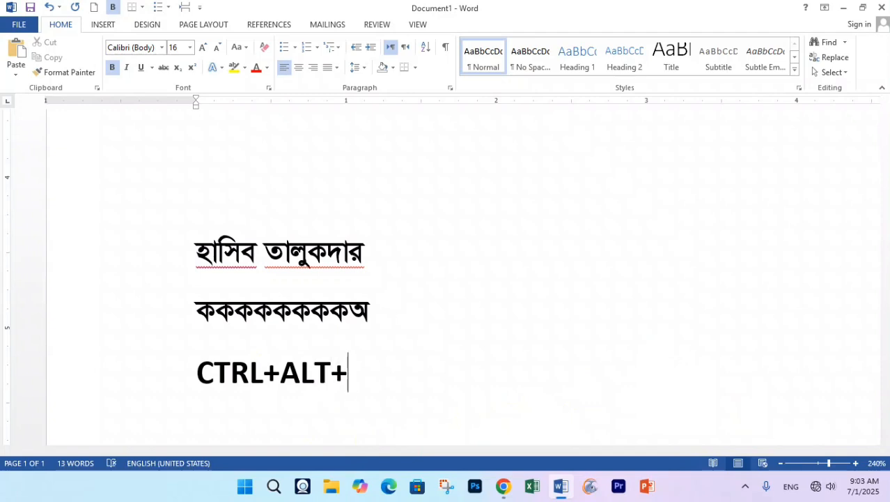
type("B")
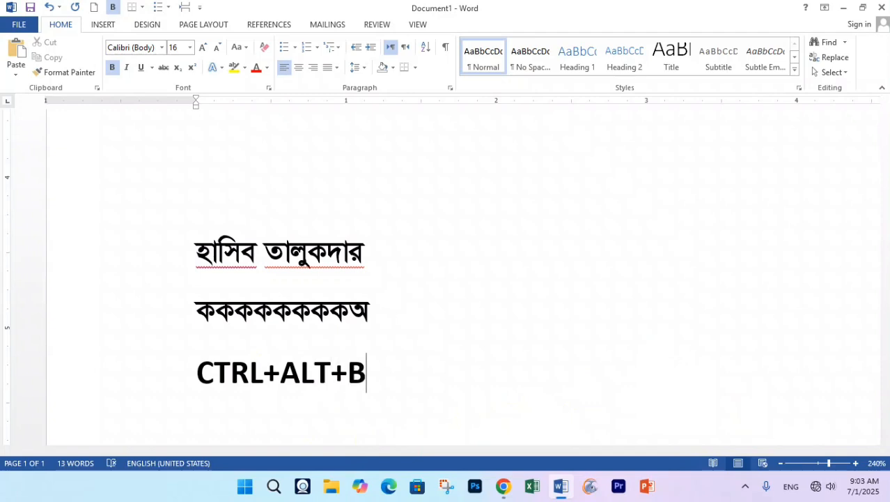
type("= Englsi")
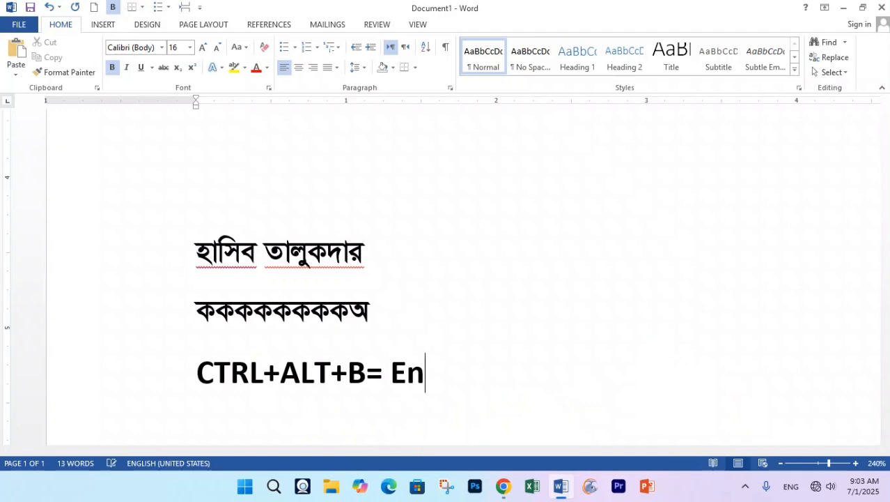
key("BackSpace")
key("BackSpace")
type("ish ")
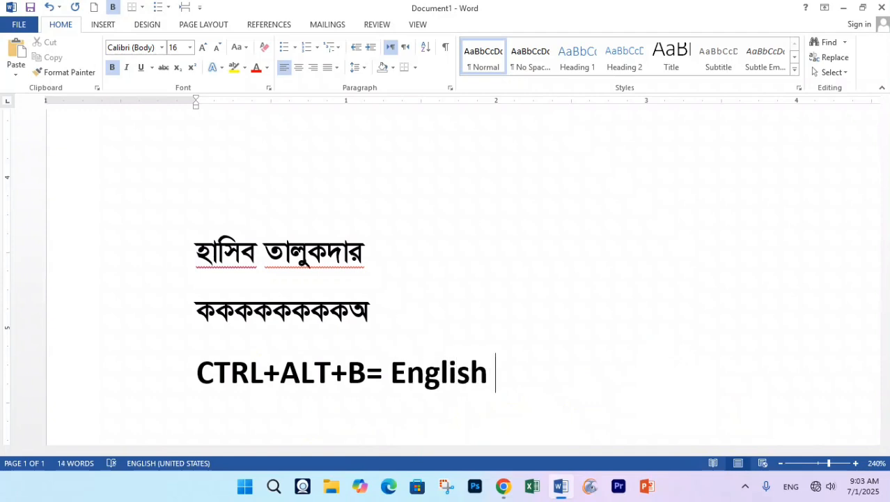
type("& Bi")
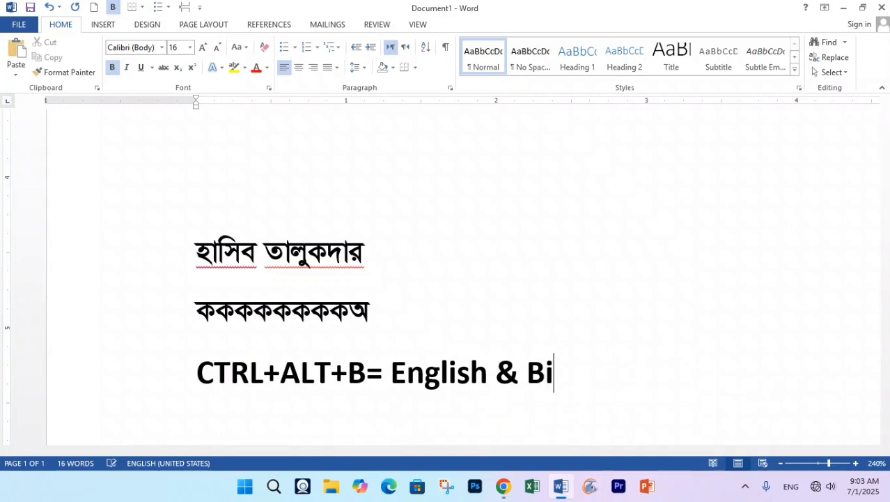
type("joy Clas")
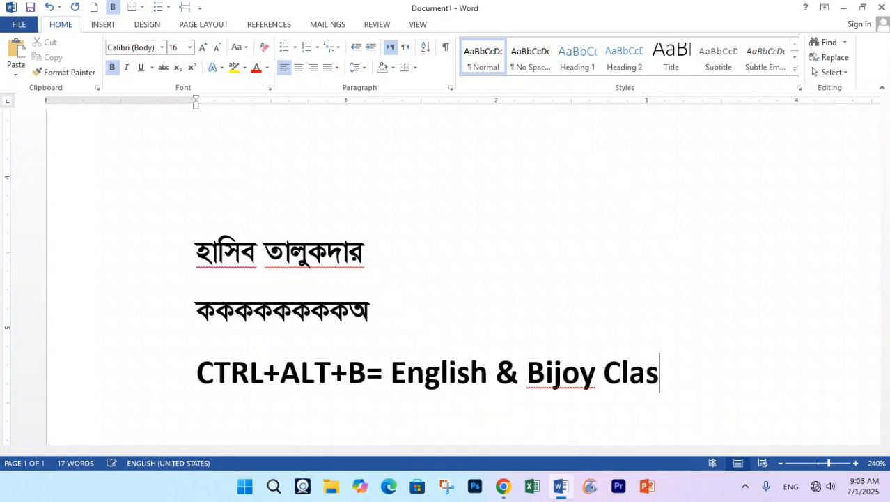
type("sic")
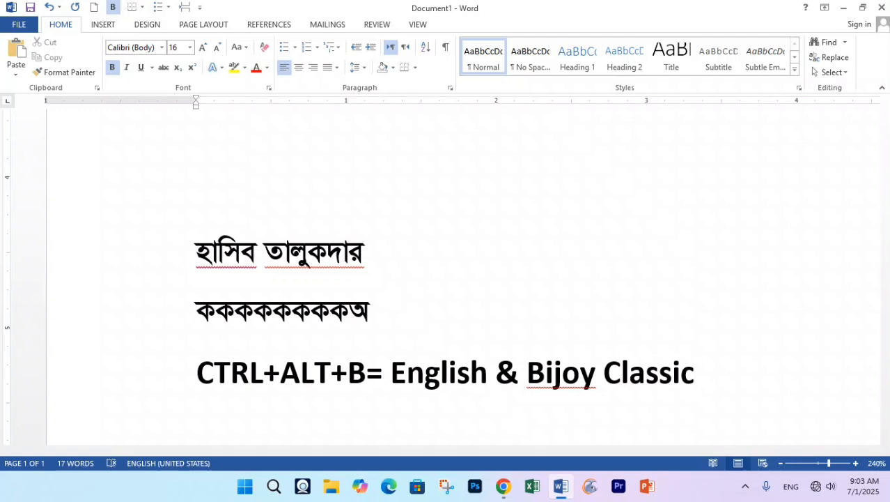
left_click(745, 485)
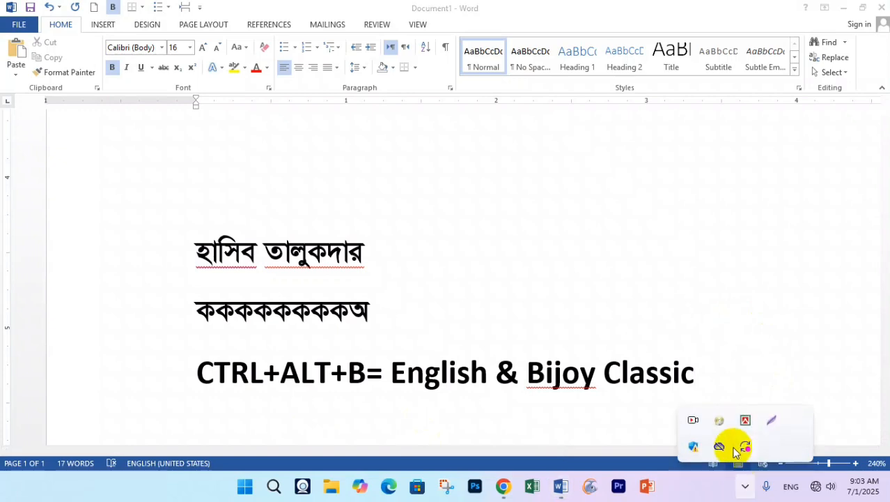
right_click(743, 423)
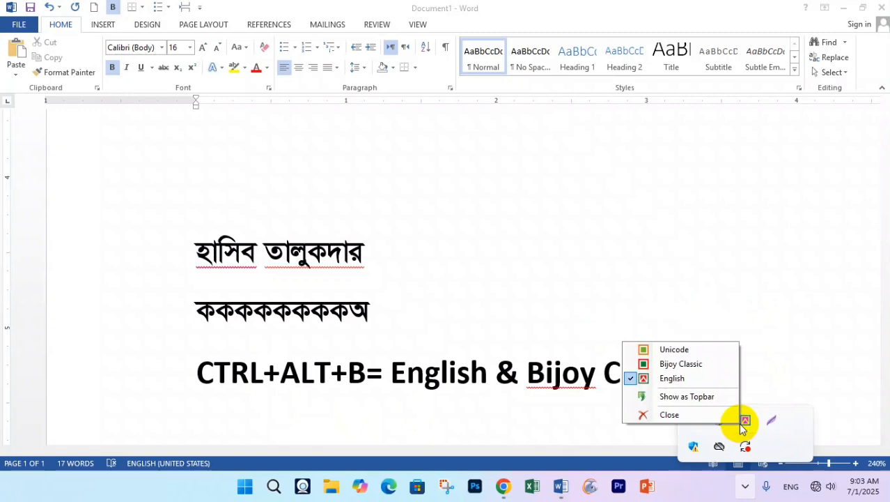
left_click(607, 205)
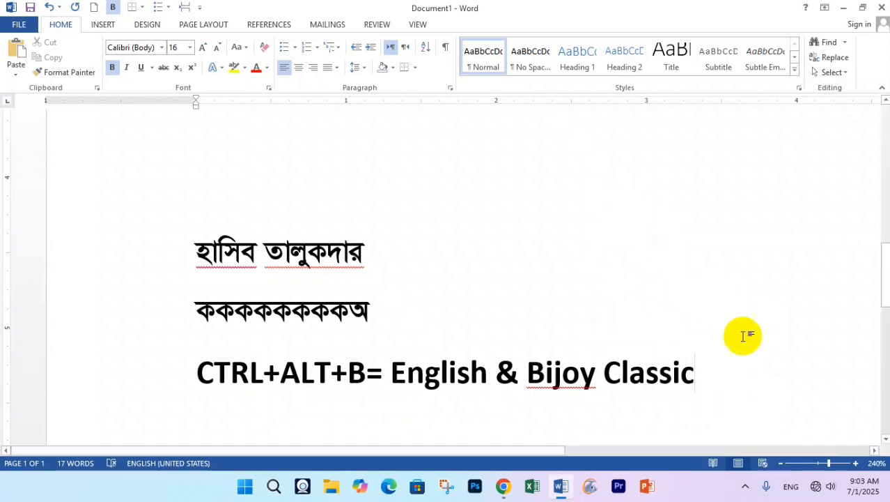
left_click(745, 485)
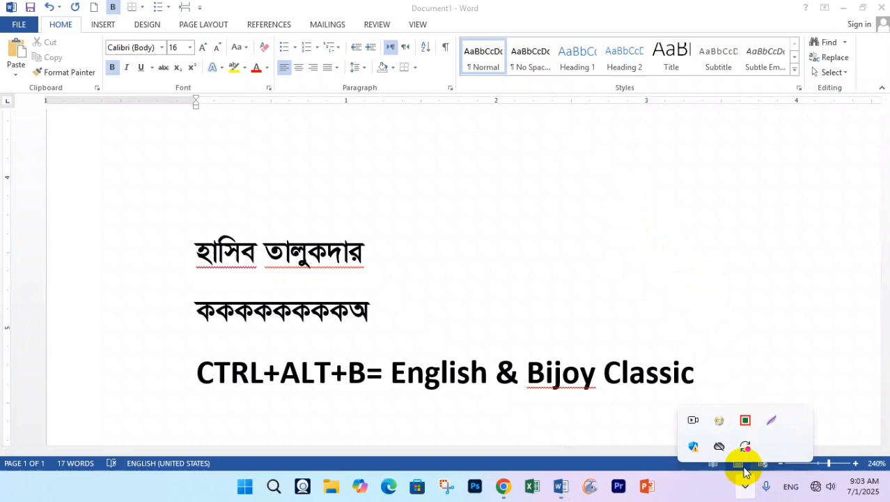
left_click(746, 421)
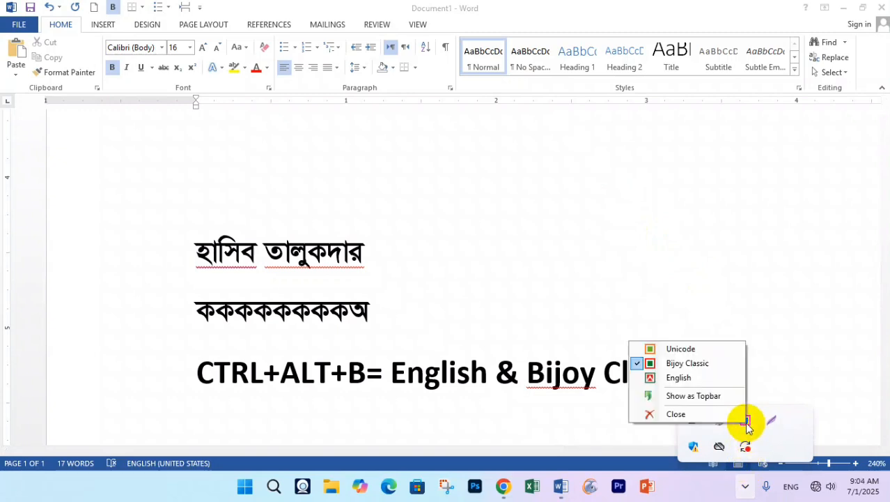
left_click(703, 305)
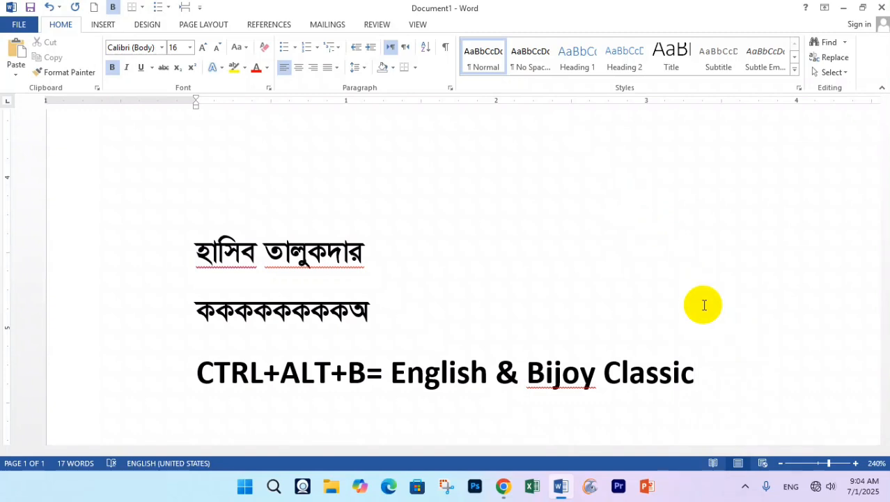
left_click(745, 486)
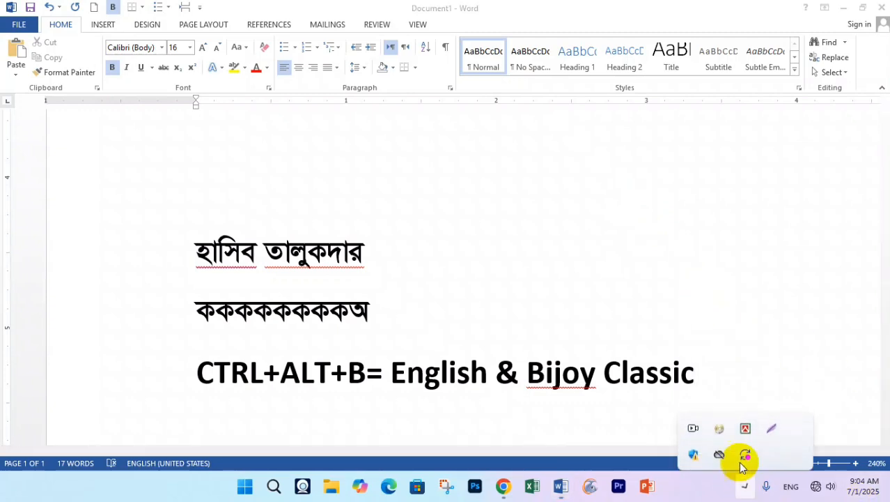
right_click(746, 419)
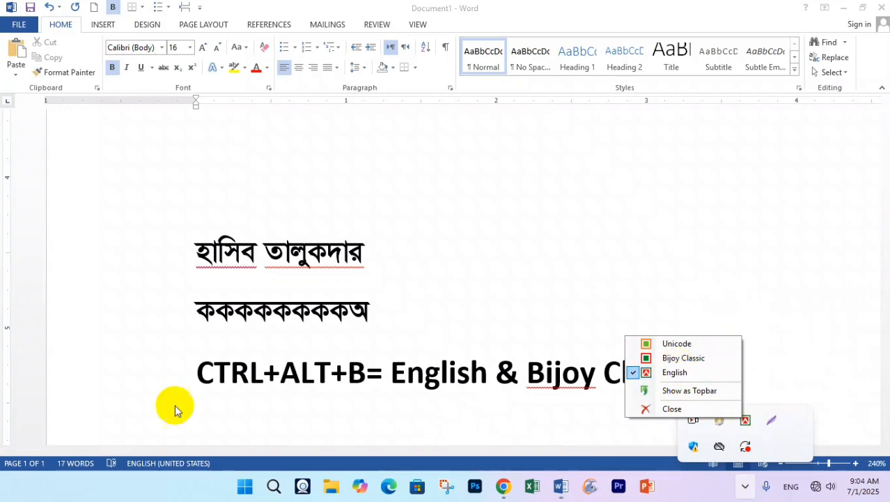
left_click(179, 364)
- Duplicate the CTRL+ALT+B shortcut line onto the empty line below it
left_click(159, 378)
key("ctrl+c")
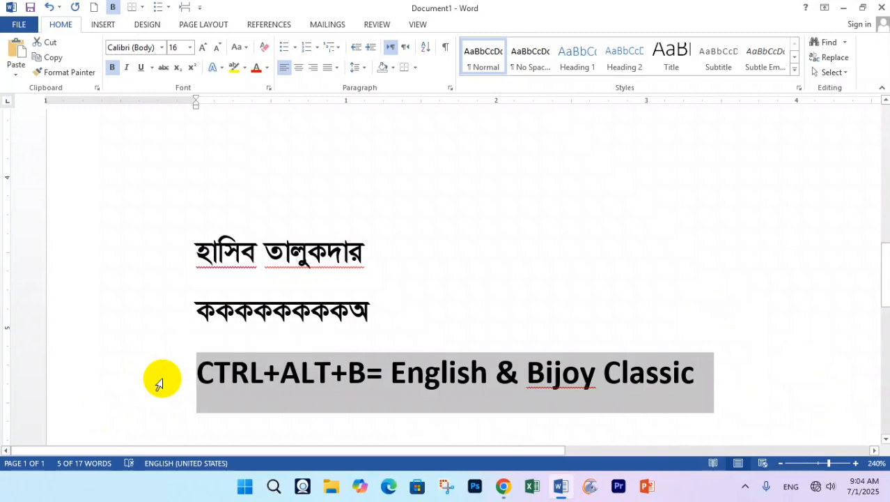
scroll(249, 279, "down", 2)
left_click(249, 278)
key("ctrl+v")
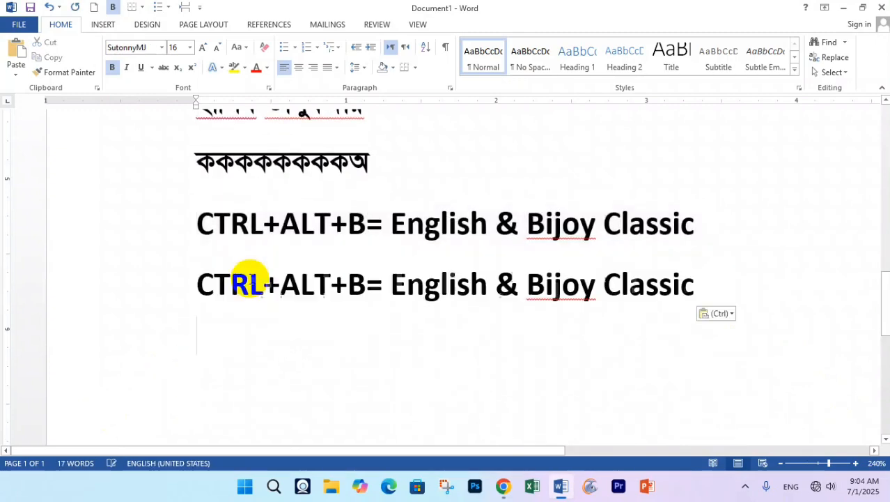
- Change the copy's B to V and 'Bijoy Classic' to 'Unicode'
double_click(360, 279)
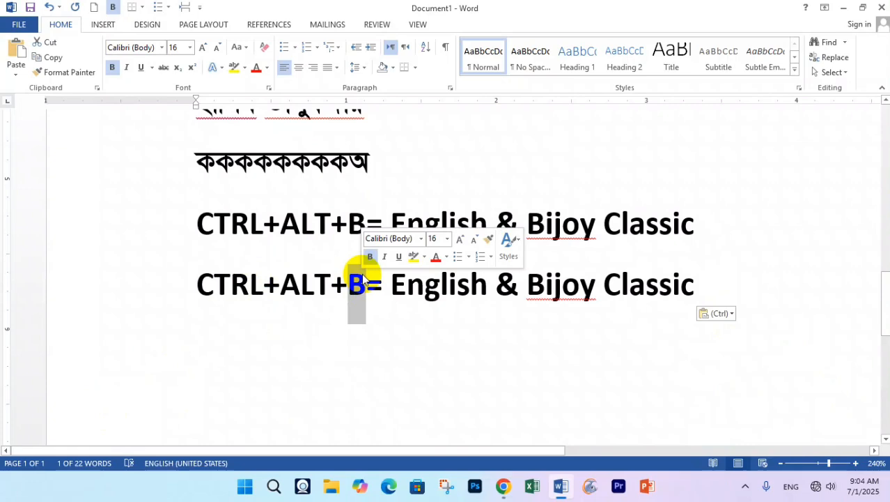
type("V")
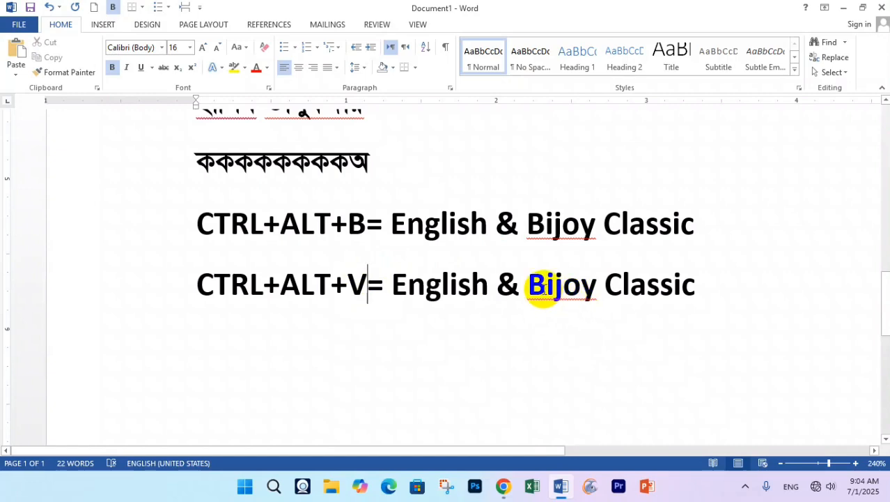
left_click_drag(537, 288, 683, 282)
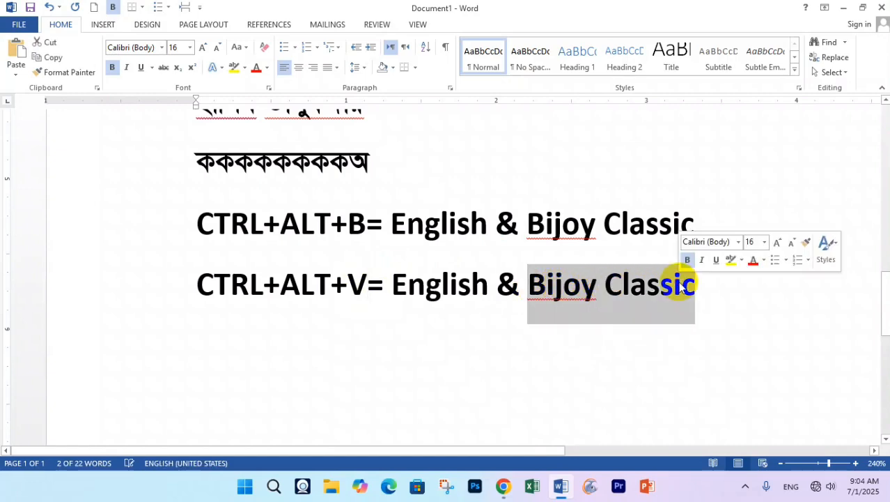
type("Unicode")
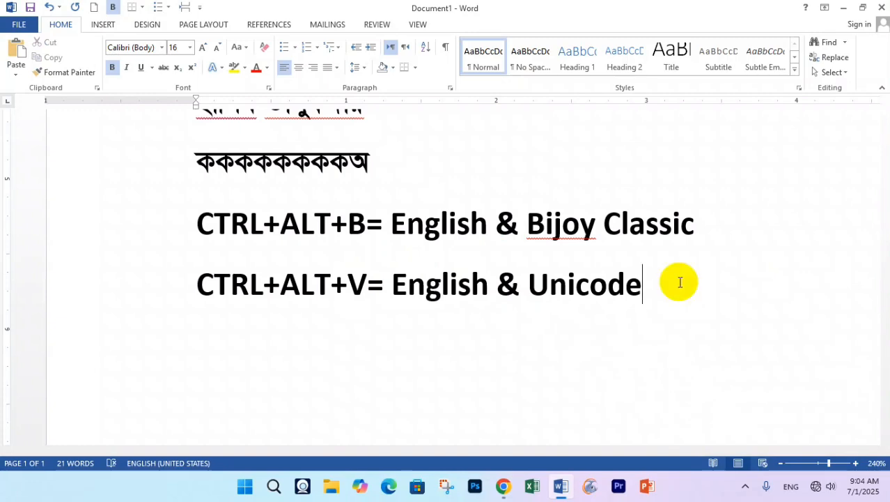
- Switch the Bijoy keyboard to Unicode mode from its tray icon, then click back into the text
left_click(739, 486)
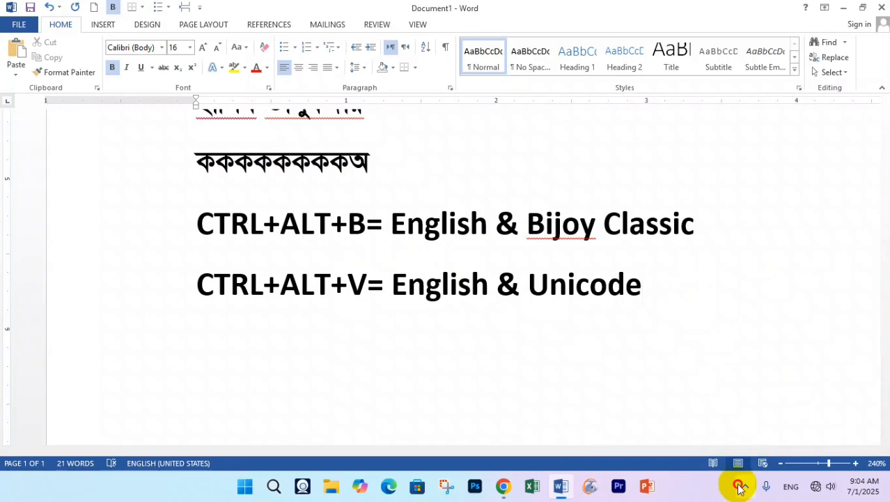
right_click(746, 420)
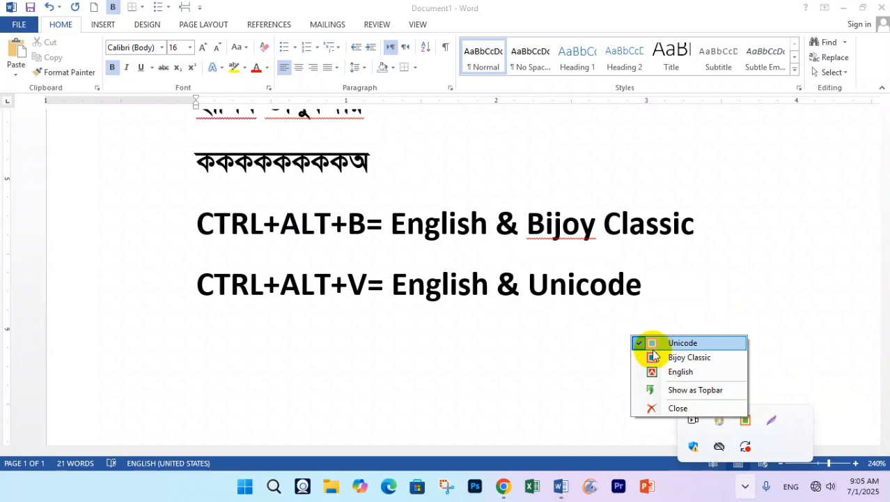
left_click(364, 284)
left_click(408, 275)
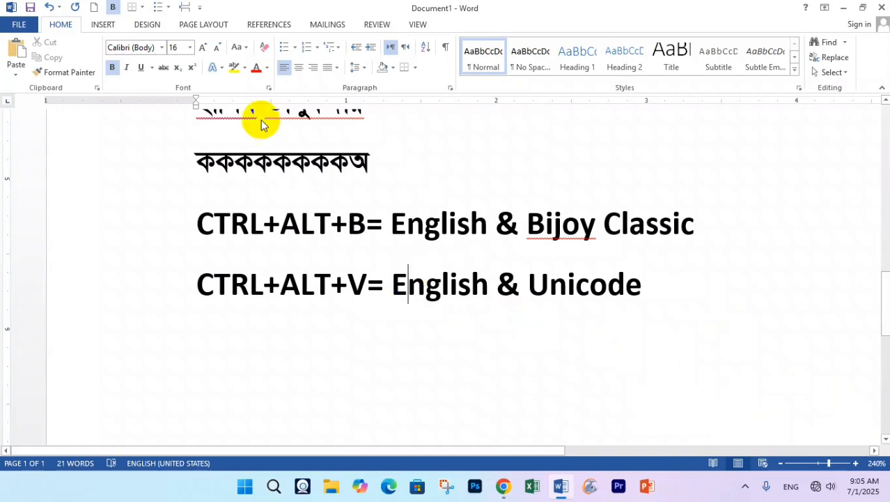
- Undo the accidental SutonnyMJ font change on the English line
left_click(136, 48)
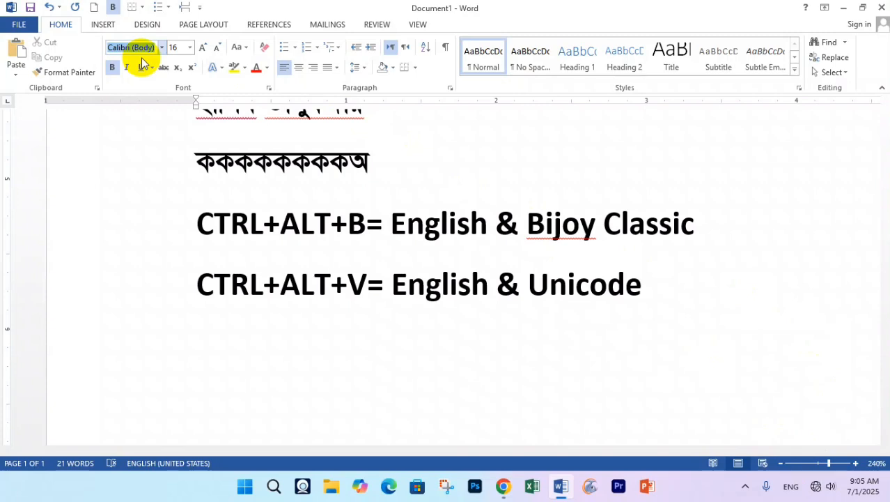
type("S")
key("Return")
key("Return")
key("Return")
key("Return")
key("Return")
key("Return")
key("Return")
key("Return")
key("Return")
key("Return")
key("Return")
key("Return")
key("Return")
key("Return")
key("Return")
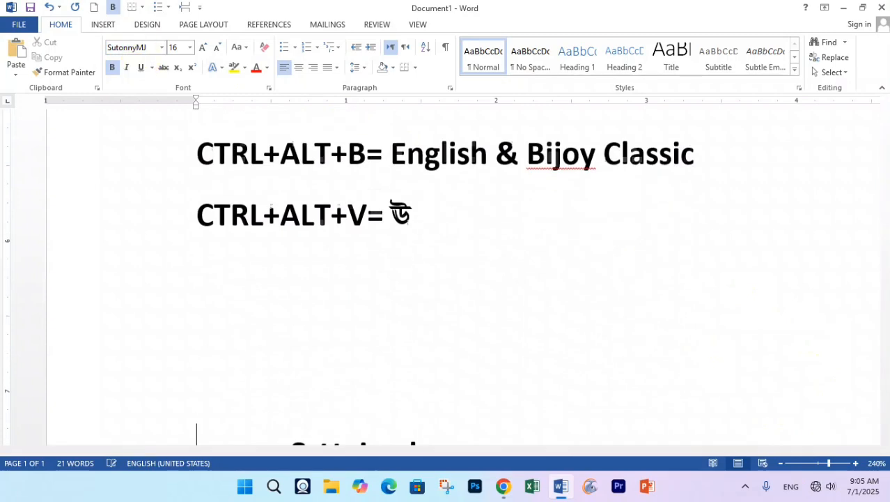
key("Return")
key("Return")
key("Return")
key("Return")
key("Return")
key("Return")
key("Return")
key("Return")
key("Return")
key("Return")
key("Return")
key("Return")
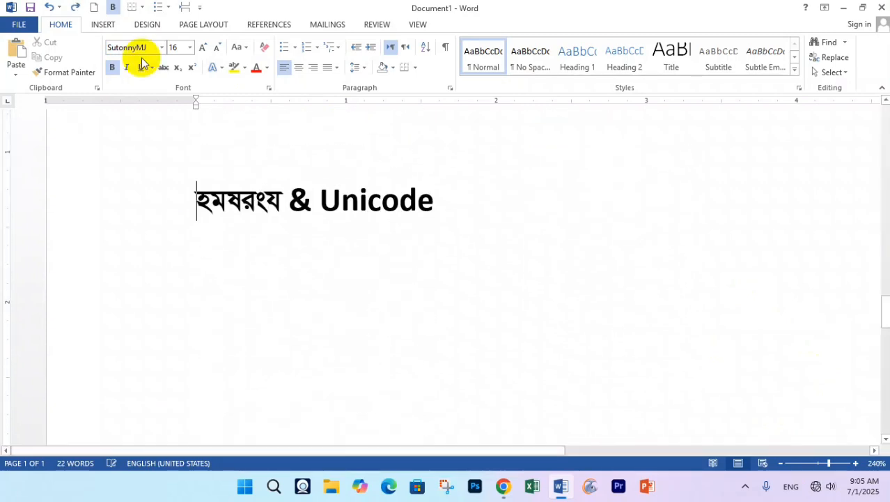
key("ctrl+z")
key("ctrl+z")
key("ctrl+z")
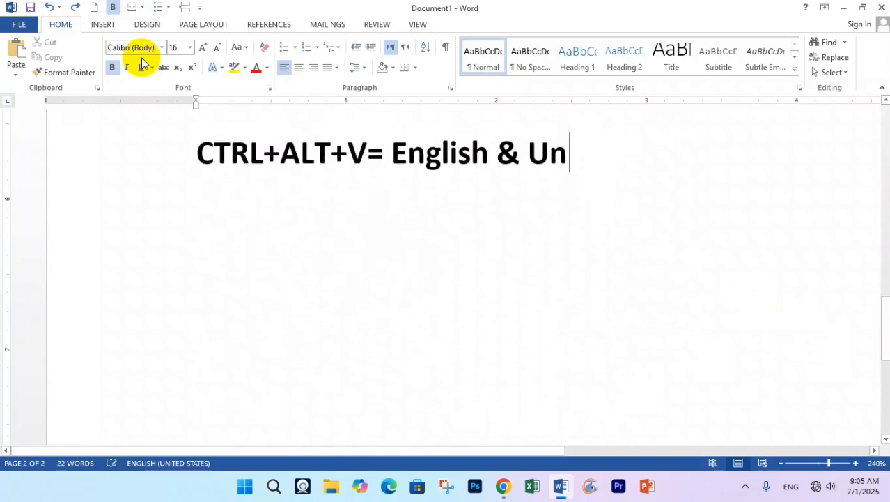
type("icode")
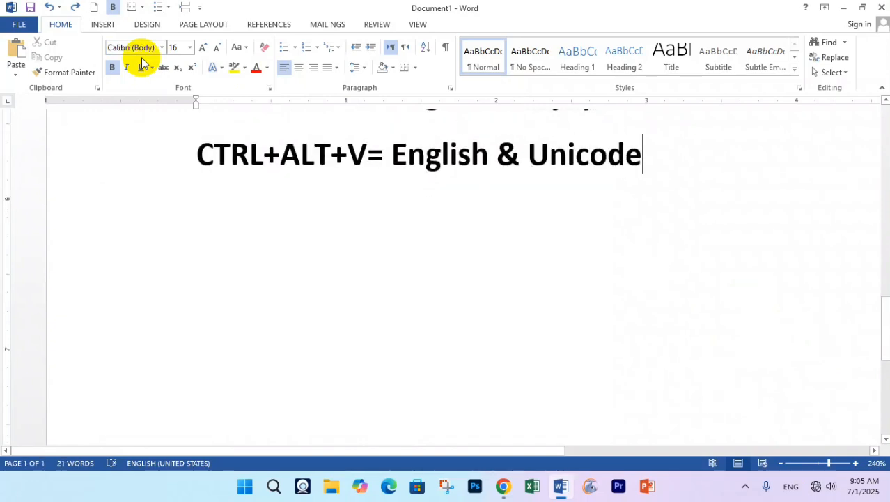
key("ctrl+y")
key("ctrl+z")
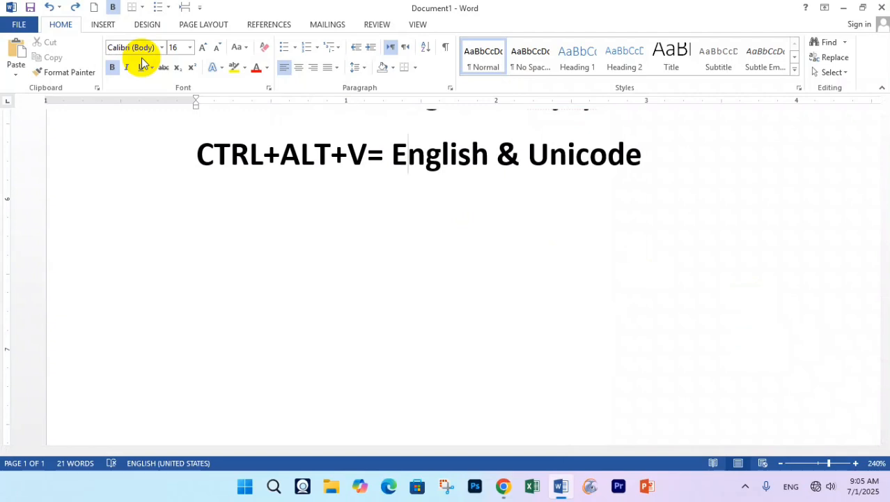
key("Right")
key("Right")
key("Right")
key("Right")
key("Right")
key("Right")
key("Right")
key("Right")
key("Right")
key("Right")
key("Right")
key("Right")
key("Right")
key("Right")
key("Right")
key("Right")
- Start a new SutonnyMJ line and type 'jjjjjjjkkkkkkkkkkk' for the Bengali ল and ক letters
key("Return")
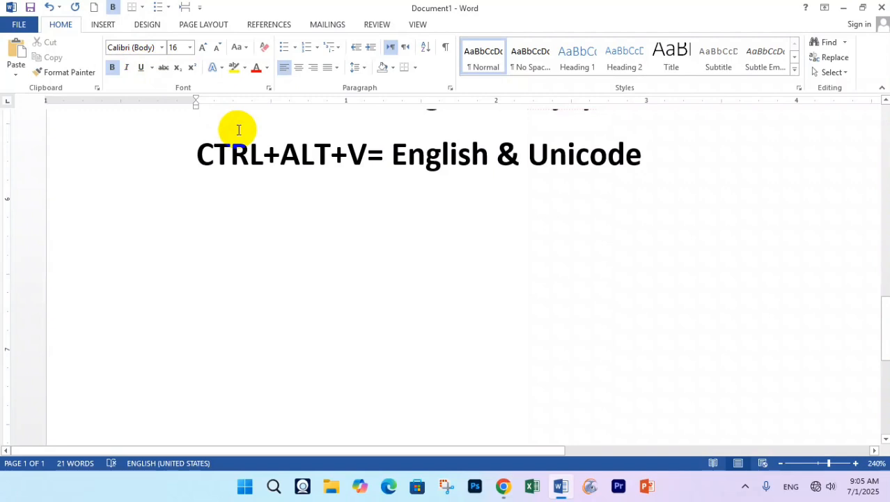
left_click(152, 51)
type("SutonnyMJ")
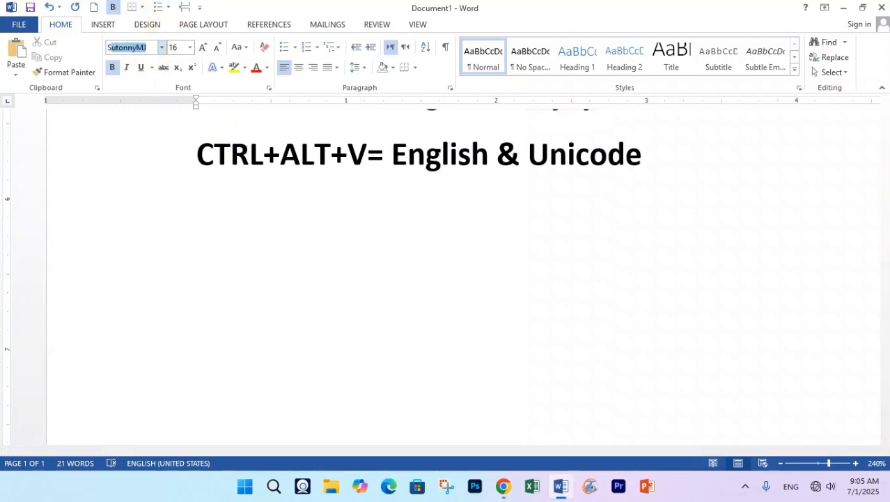
key("Return")
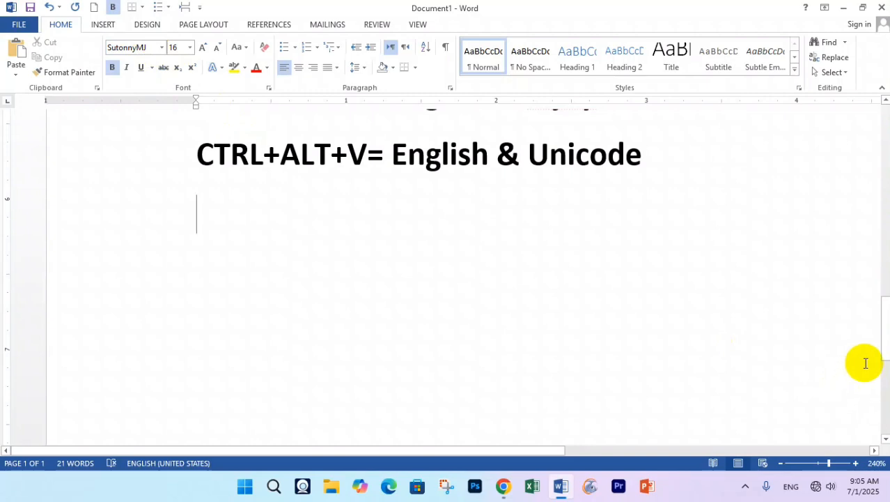
type("jj")
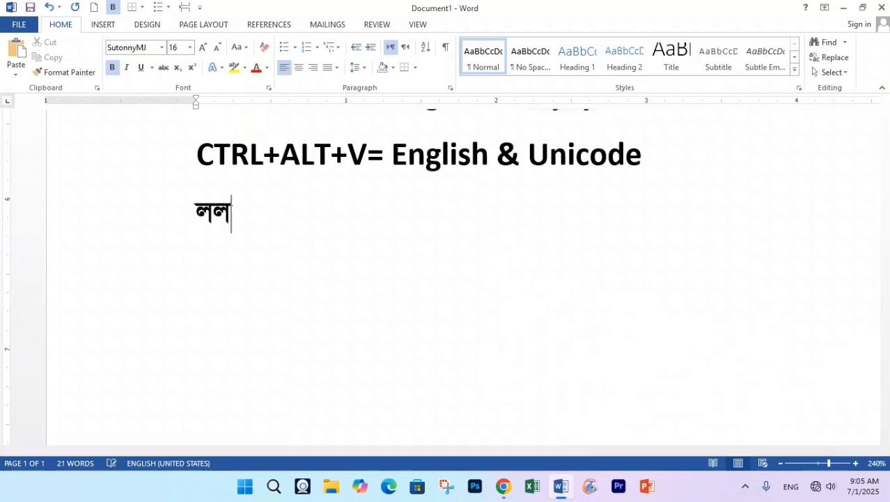
type("jjjjj")
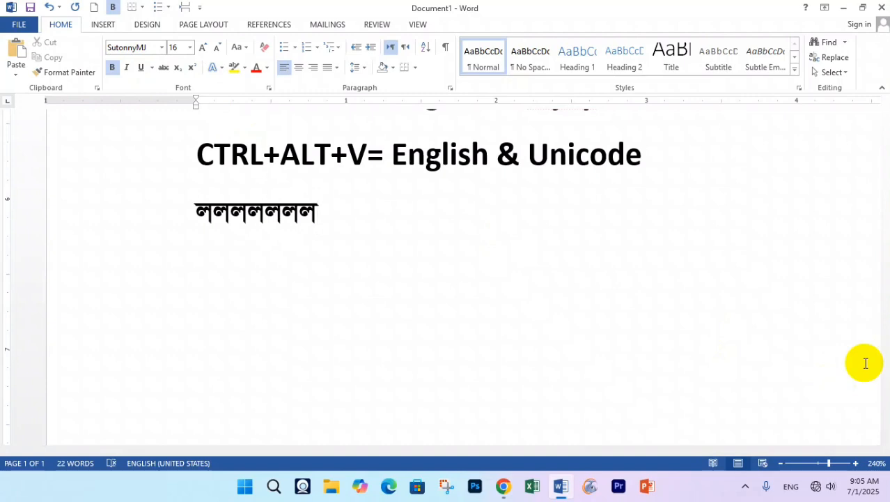
type("kkkk")
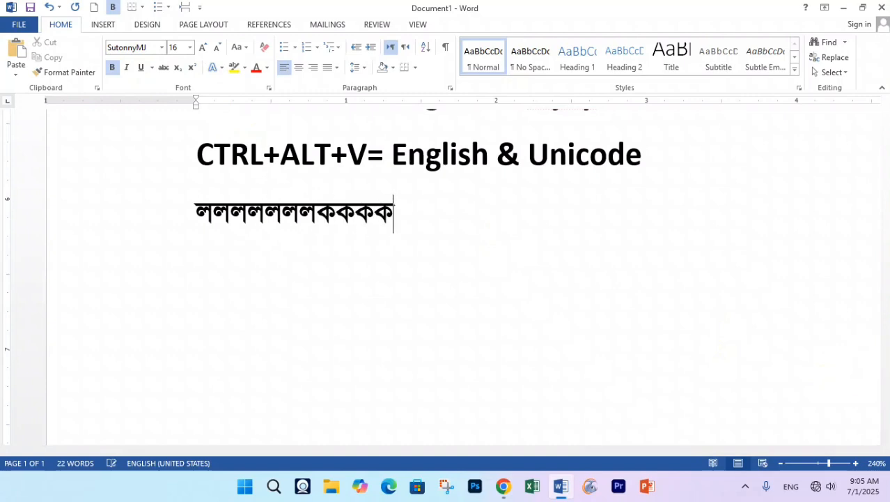
type("kkkkkkk")
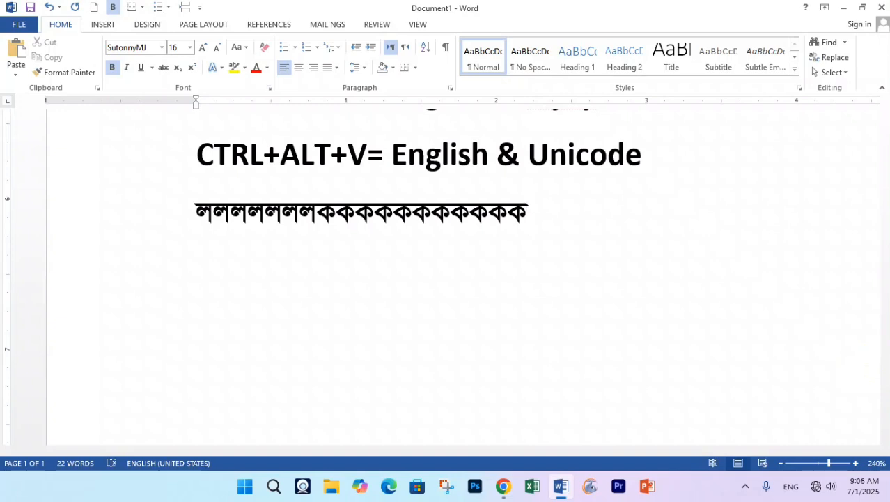
scroll(883, 408, "up", 6)
scroll(624, 147, "down", 4)
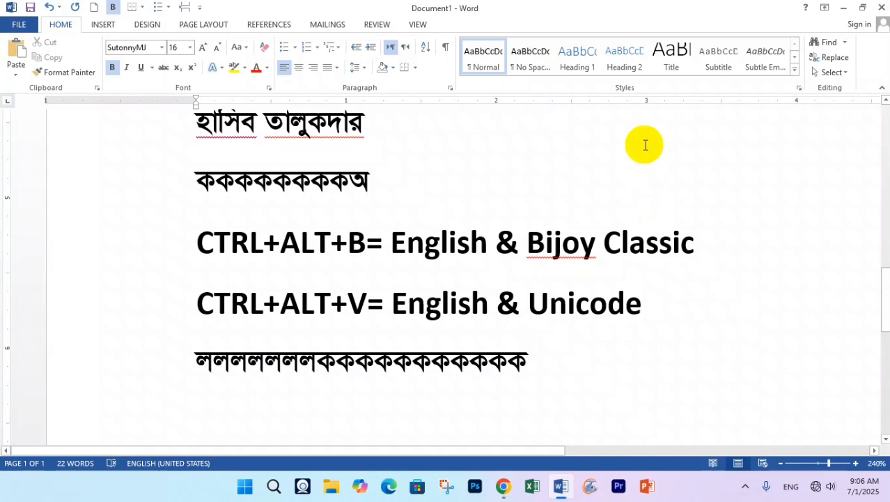
- Go to FILE > Save As with Computer as the save location
left_click(17, 25)
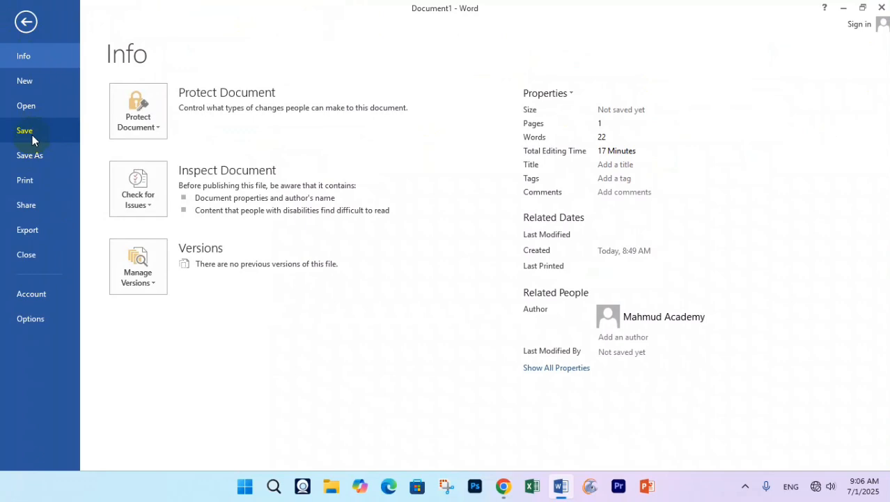
left_click(36, 158)
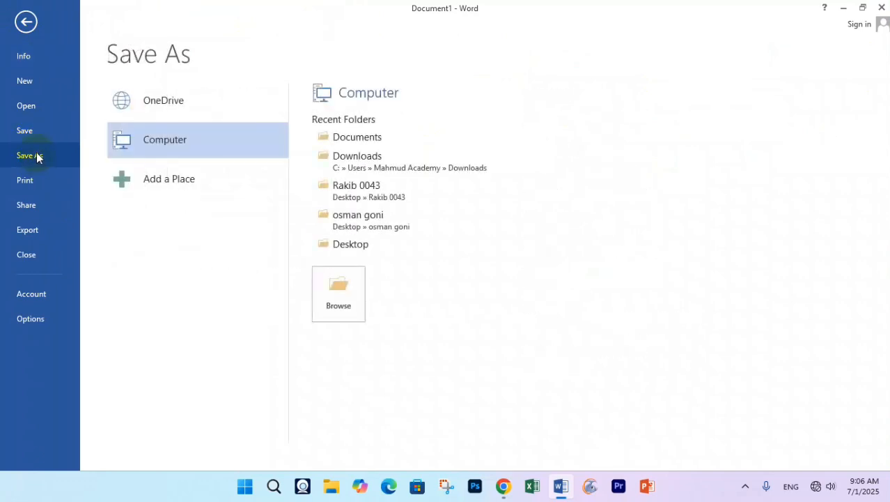
left_click(24, 134)
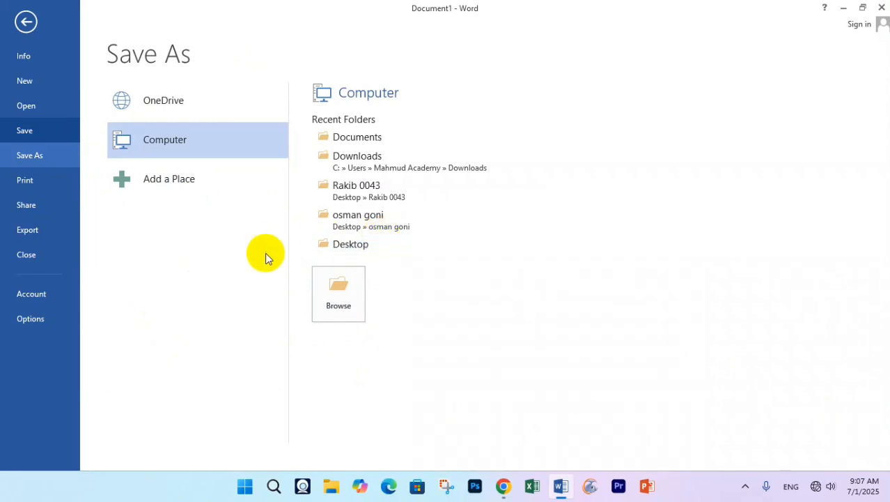
- Open the Save As dialog and navigate to the Desktop
left_click(317, 293)
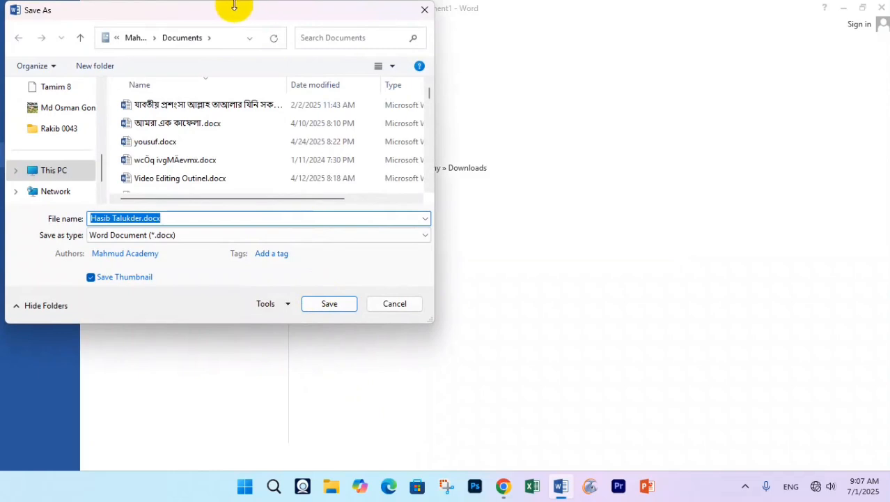
left_click_drag(231, 7, 327, 40)
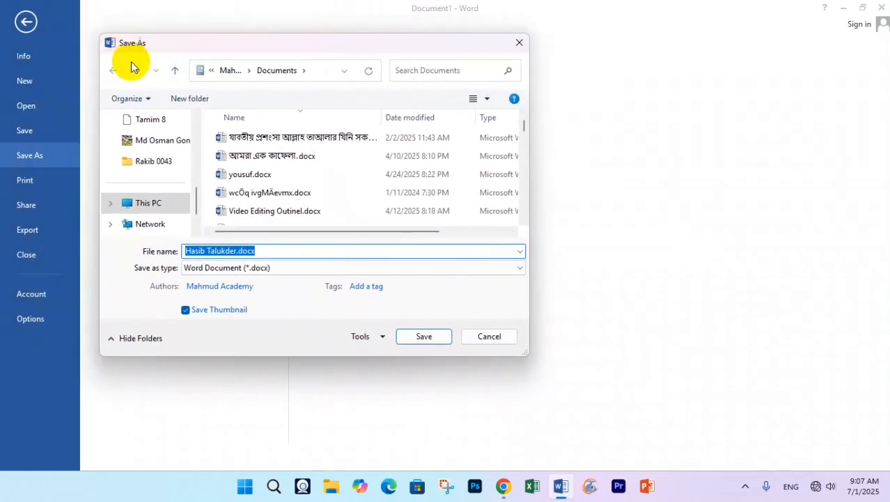
scroll(173, 207, "up", 1)
scroll(172, 208, "up", 5)
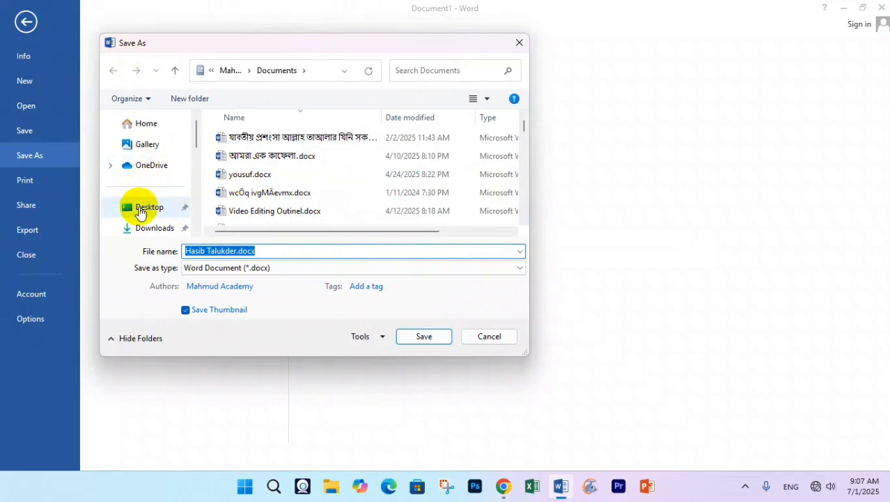
left_click(145, 209)
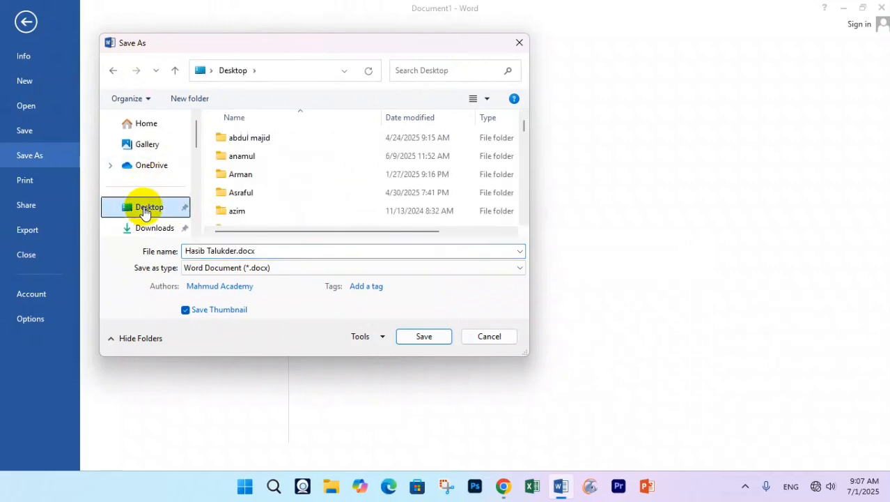
- Create a new Desktop folder named with the author's name and open it
left_click(181, 101)
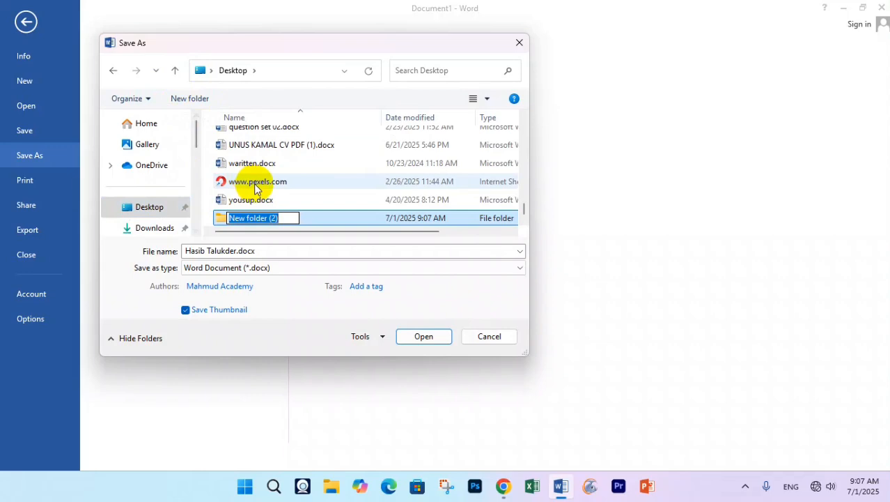
key("BackSpace")
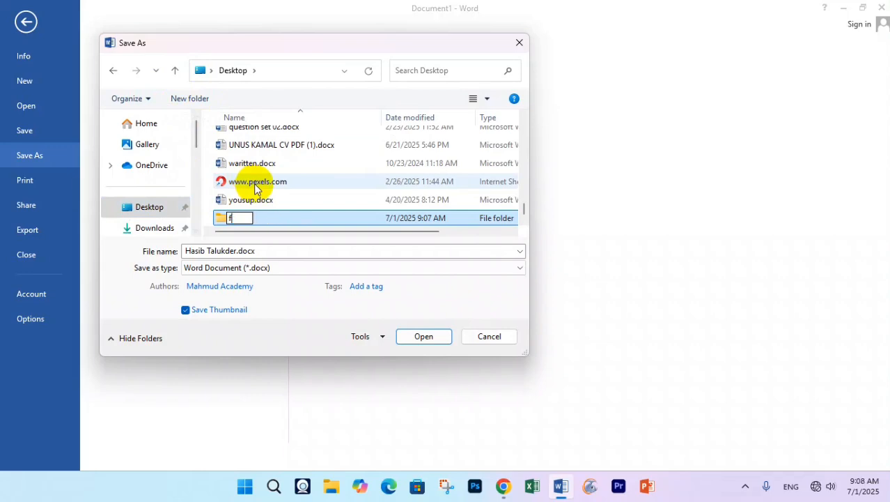
type("f...ynb")
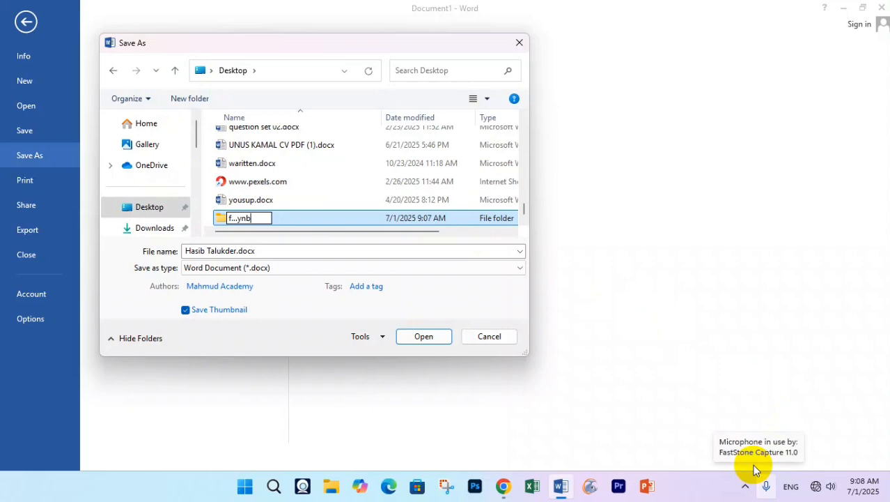
key("BackSpace")
key("BackSpace")
key("BackSpace")
key("BackSpace")
key("BackSpace")
key("BackSpace")
key("BackSpace")
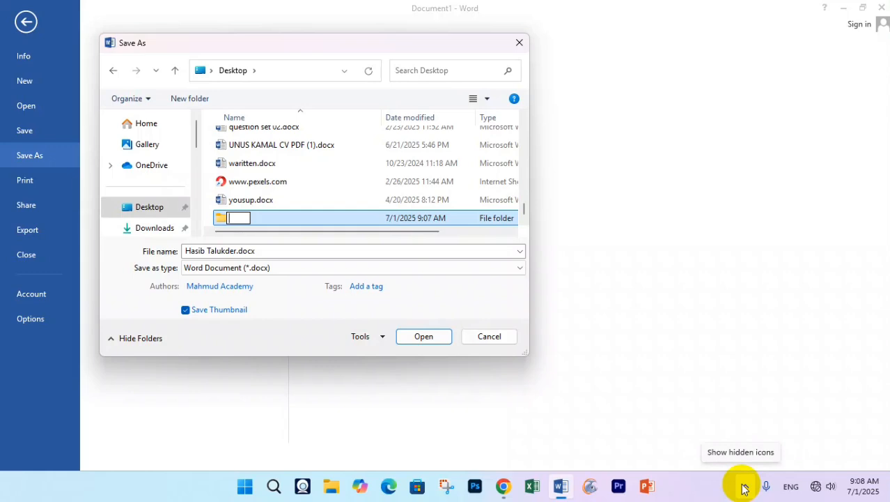
type("Hasib Talukder")
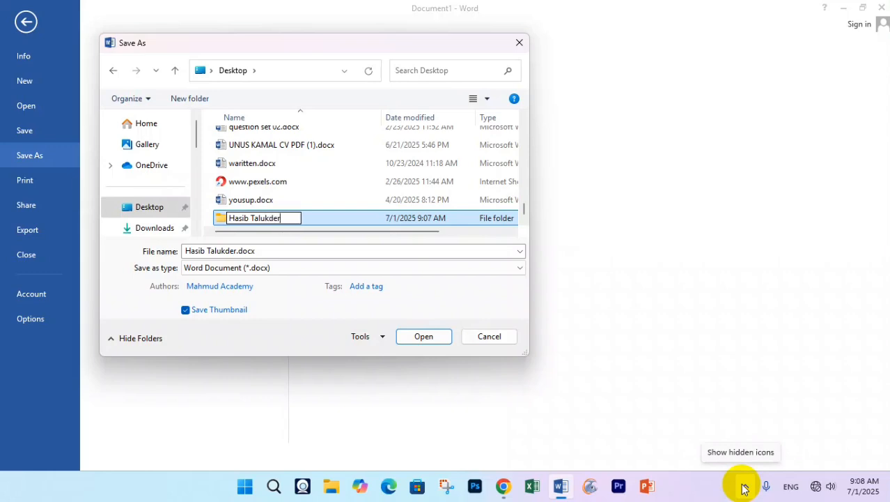
key("Return")
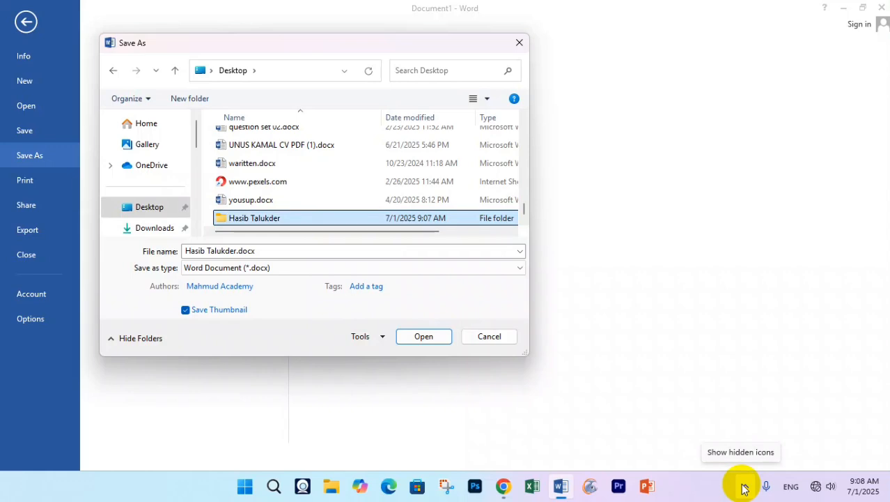
key("Return")
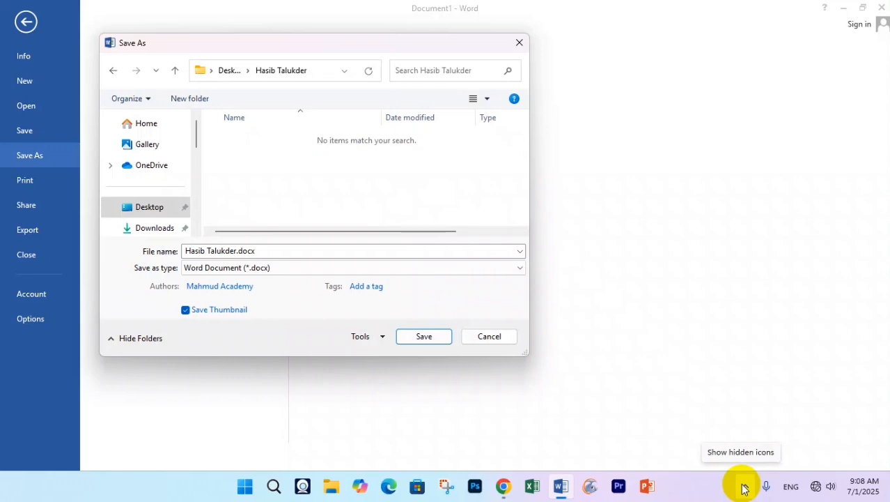
- Create a subfolder named 'Word' inside the author's folder and widen the dialog
right_click(265, 190)
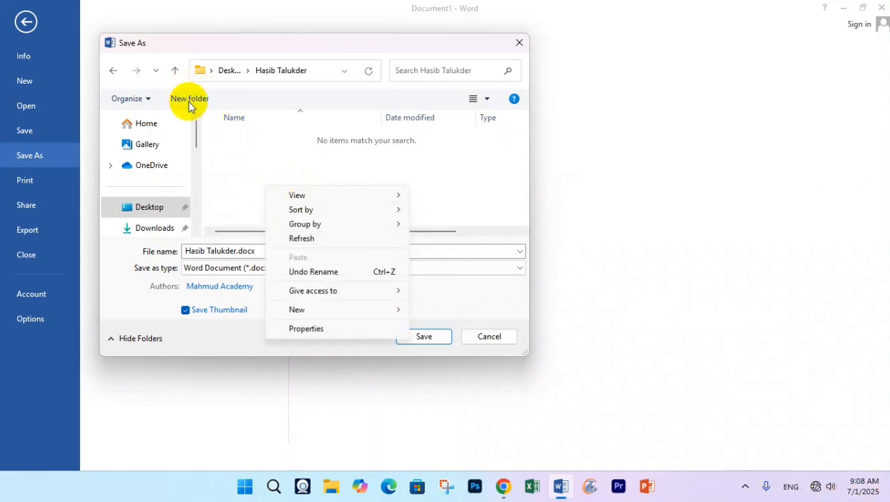
left_click(396, 181)
right_click(305, 187)
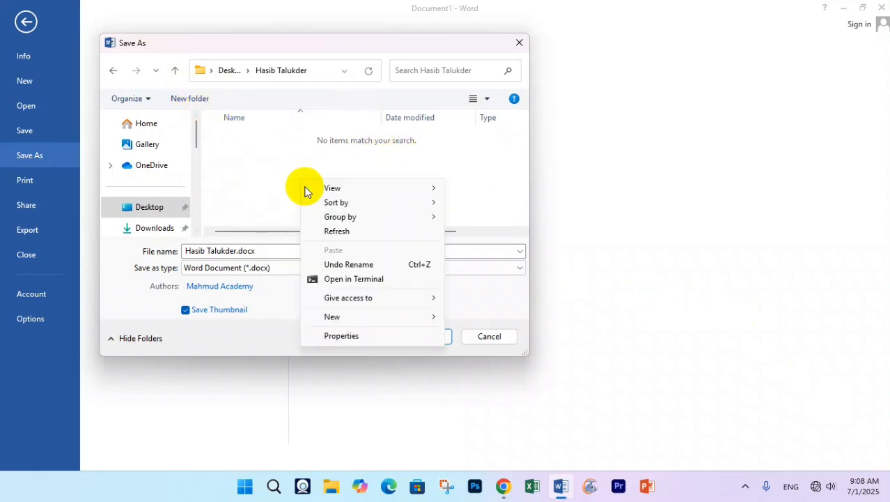
mouse_move(347, 319)
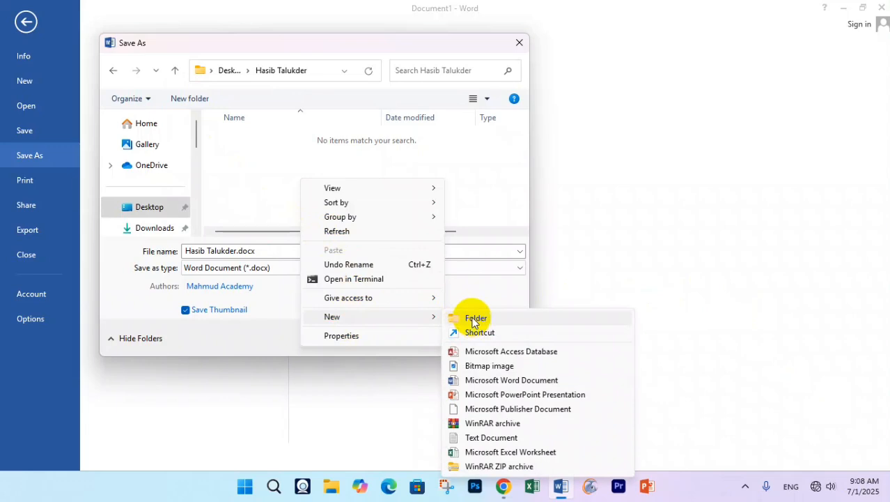
left_click(264, 148)
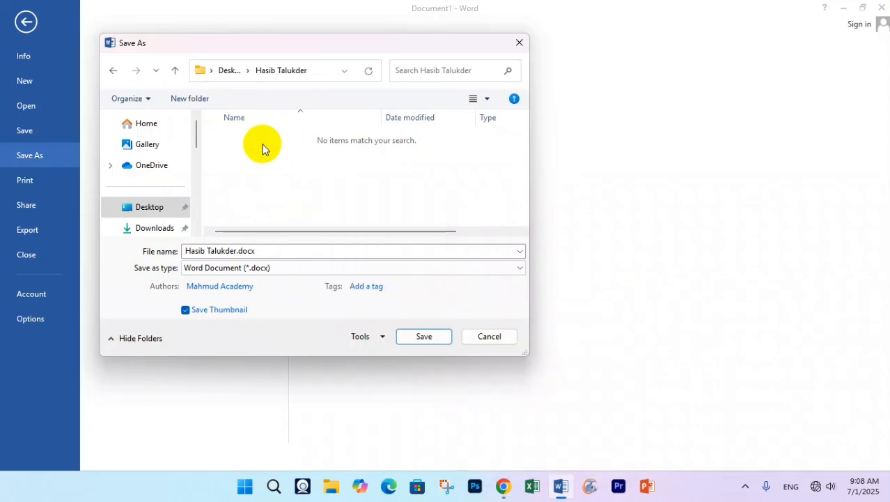
key("ctrl+shift+n")
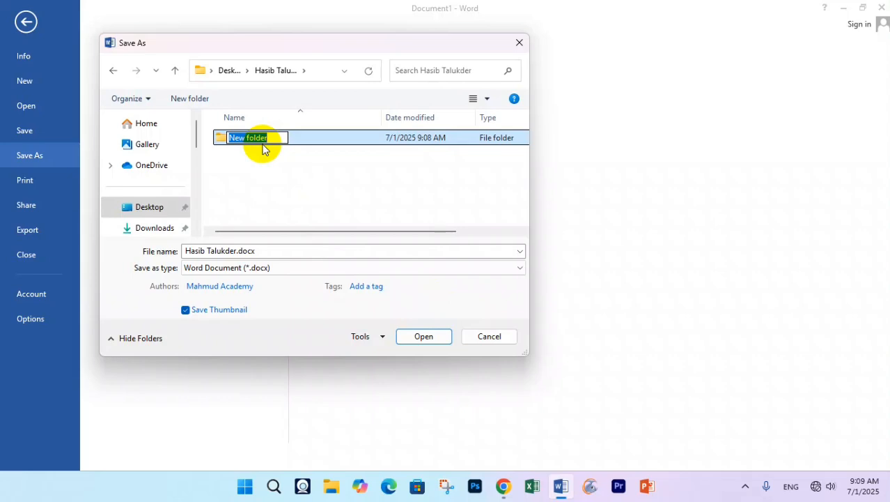
type("Word")
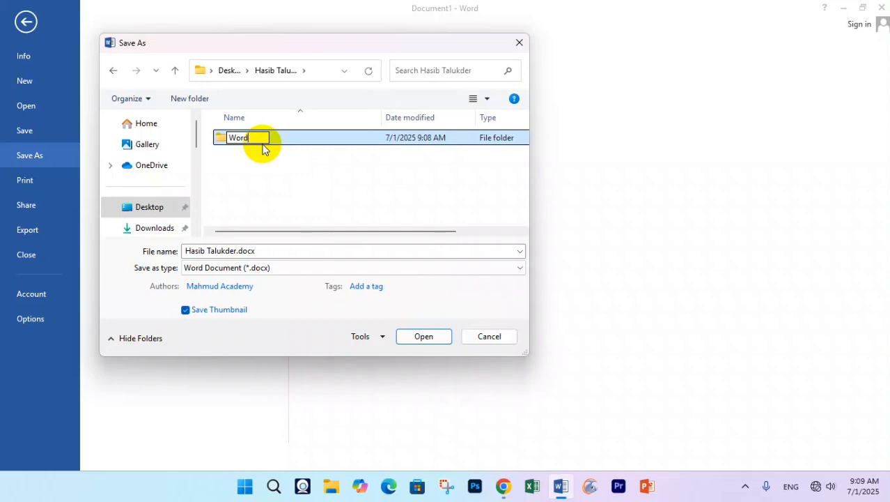
key("Return")
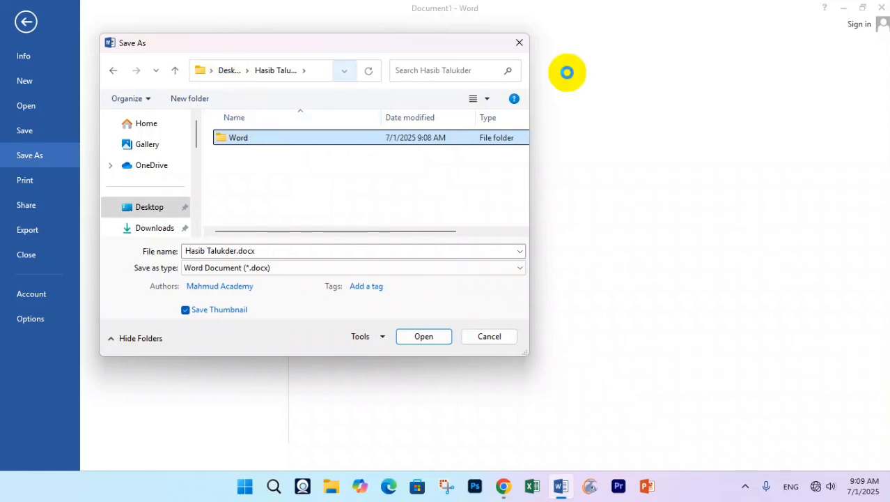
left_click_drag(530, 86, 762, 98)
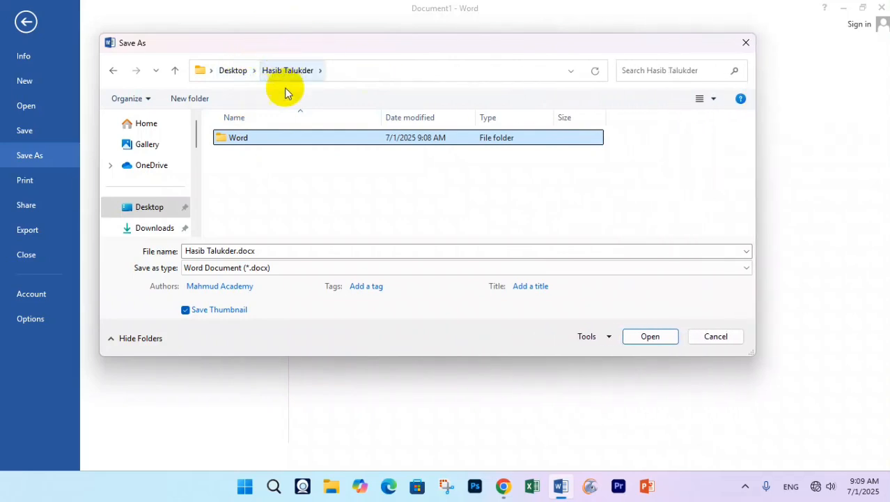
- Open the Word folder and save the document as 'Our First Document'
double_click(255, 140)
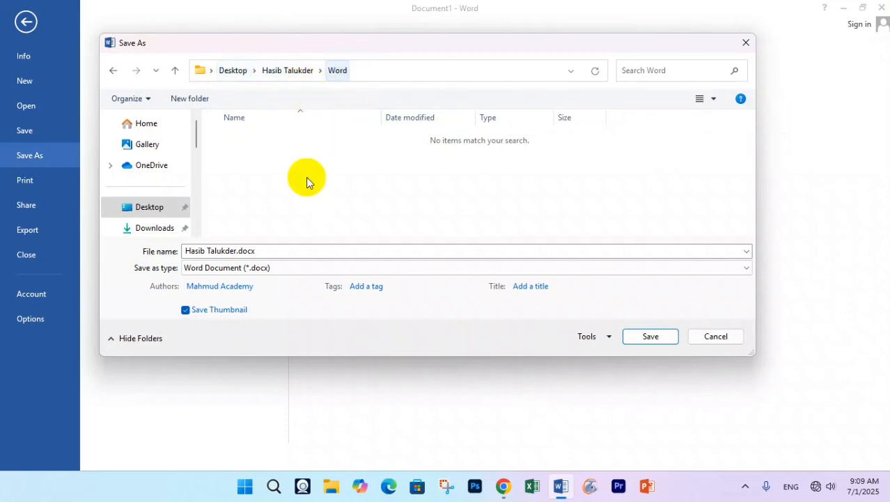
left_click(219, 249)
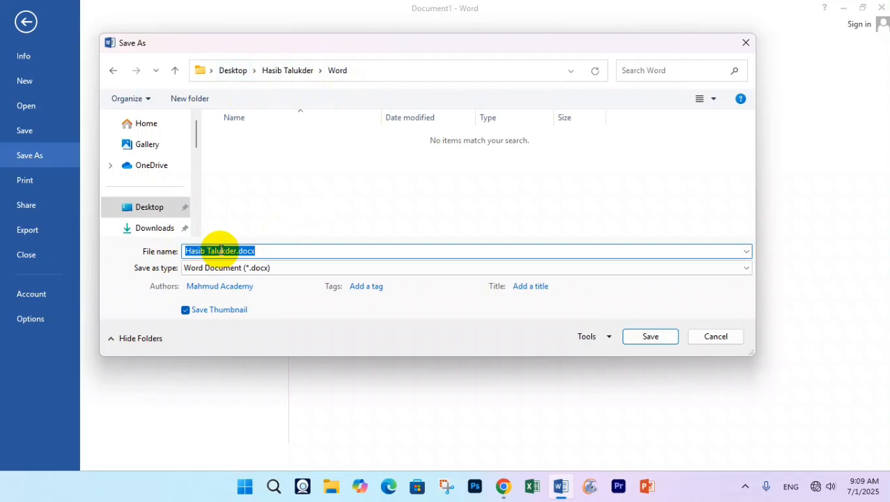
type("Our Fir")
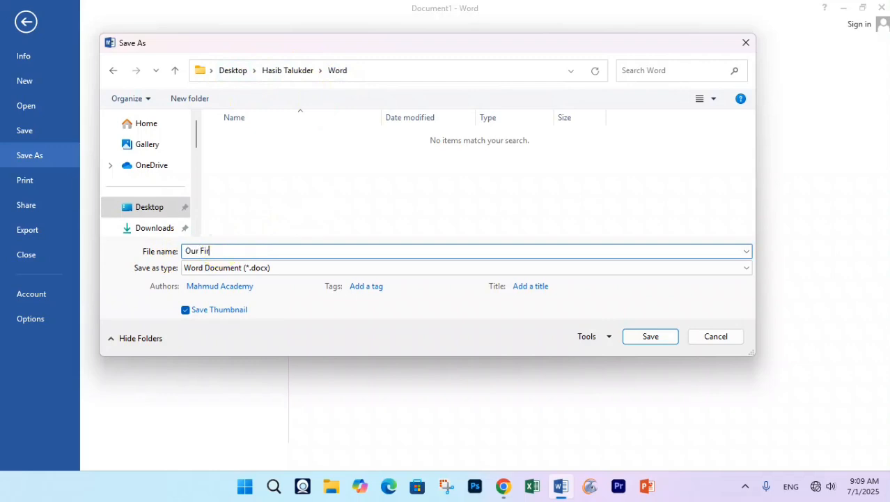
type("st Docu")
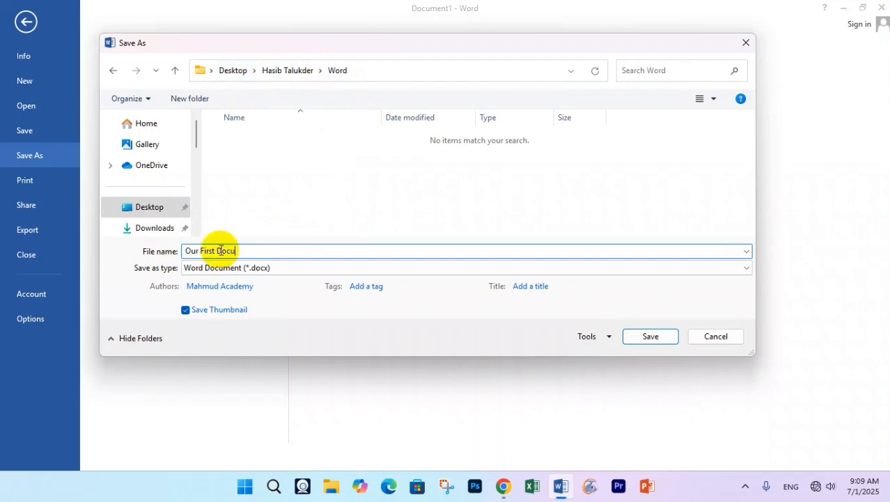
type("ment")
key("Return")
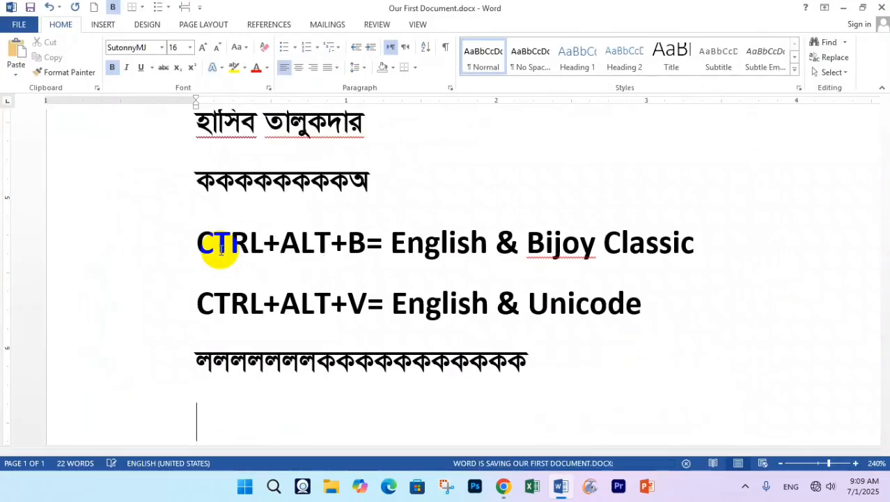
- Insert 'The quick brown fox jumps over the lazy dog.' as the new first line
scroll(220, 251, "up", 3)
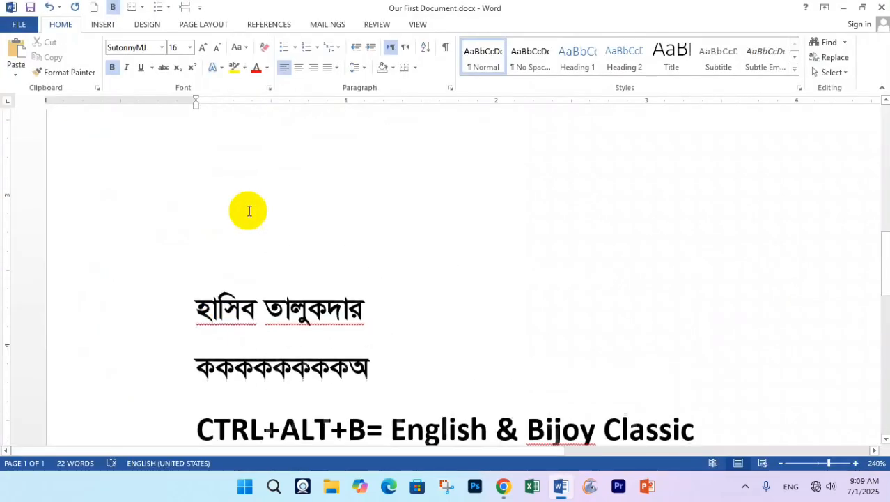
scroll(224, 276, "up", 5)
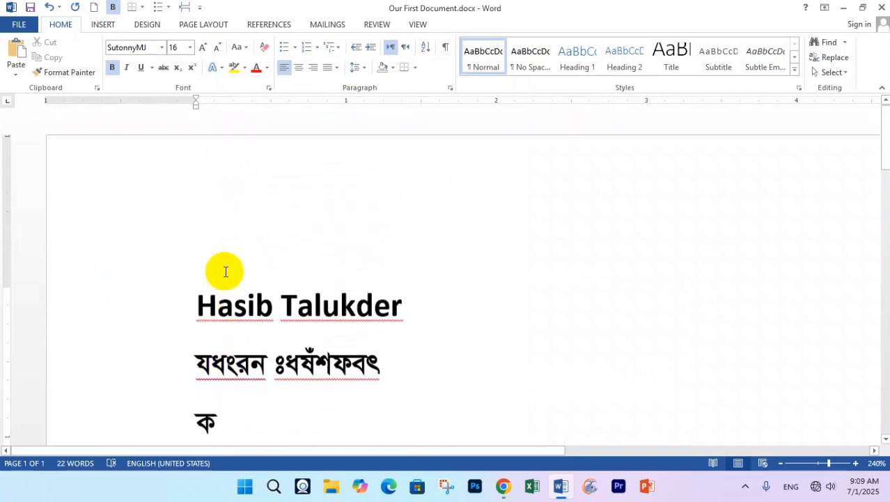
left_click(198, 306)
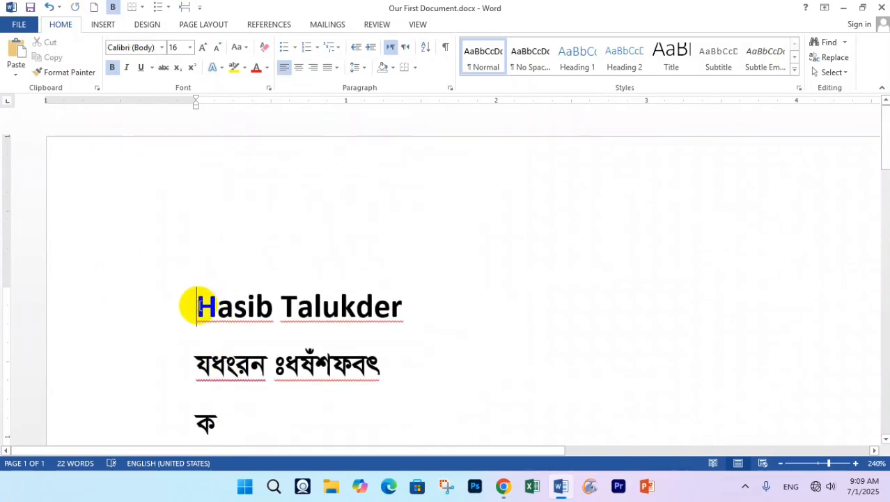
key("Return")
key("Up")
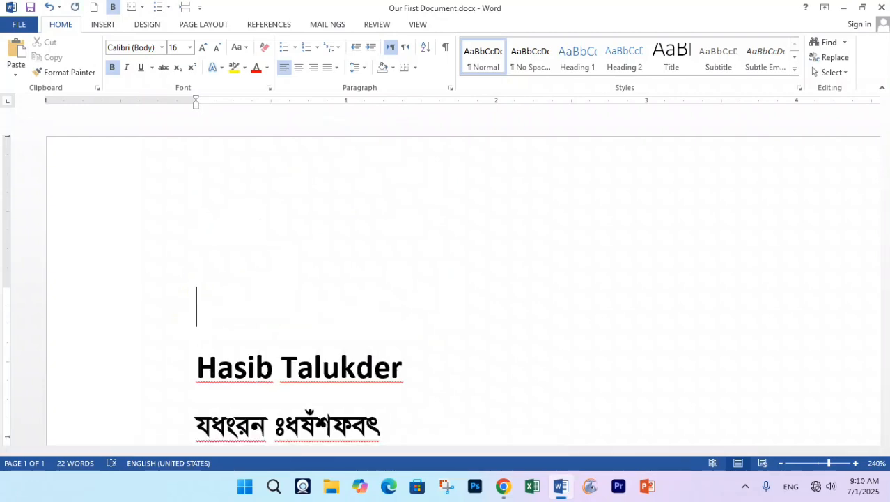
type("The q")
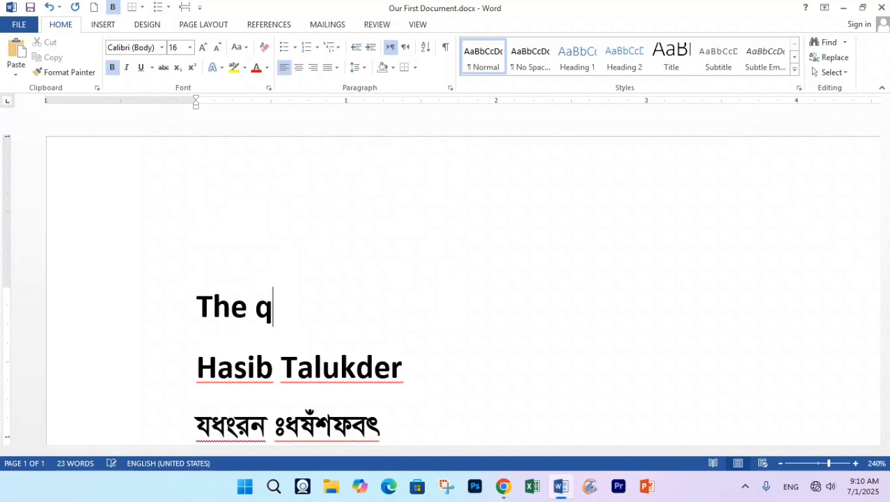
type("uick brown ")
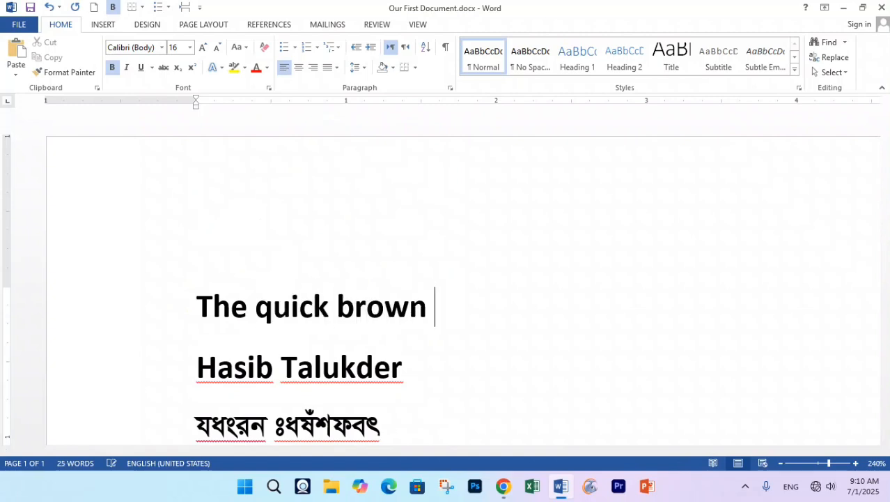
type("fox jump")
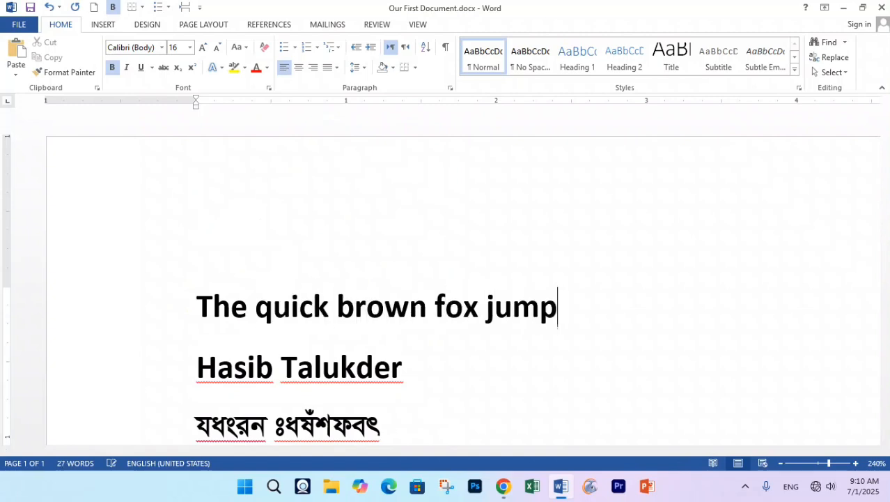
type("s over the la")
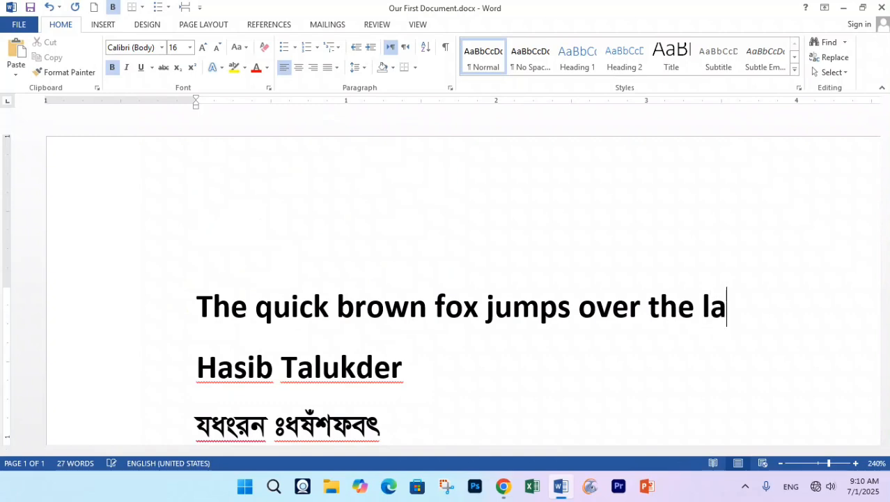
type("zy dog.")
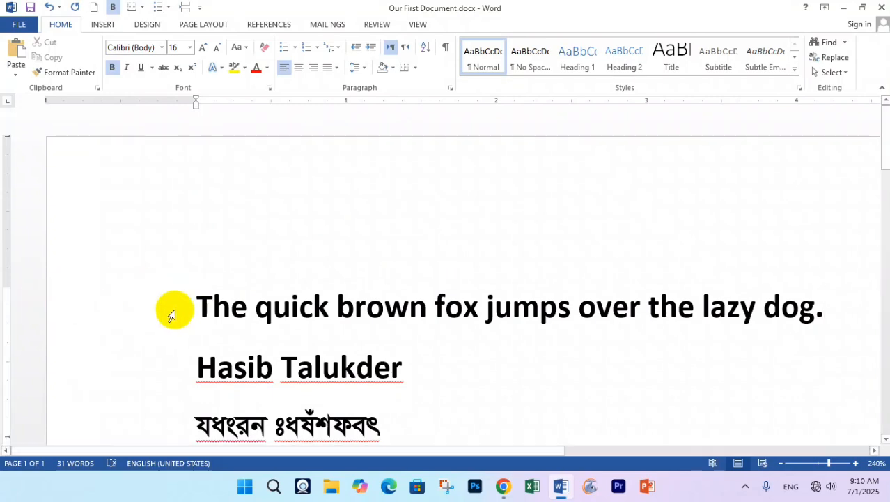
left_click(172, 313)
left_click(322, 323)
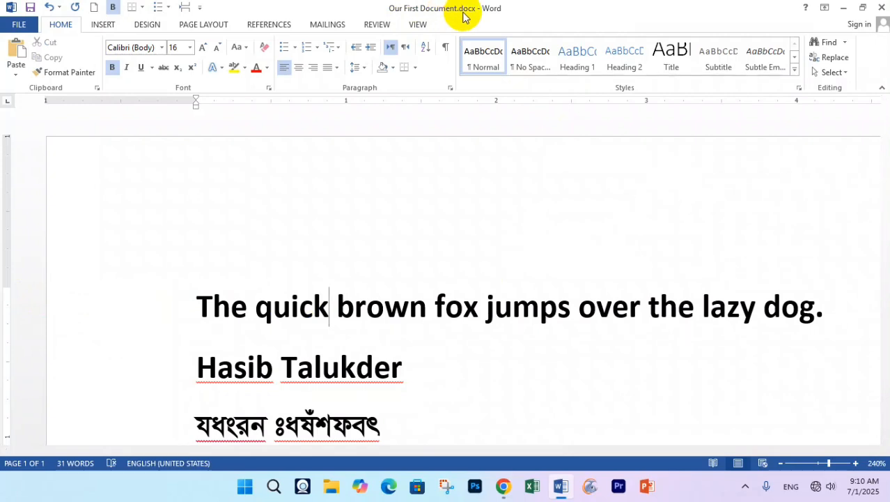
- Leave the file view, then reopen FILE and go to Save As
left_click(19, 25)
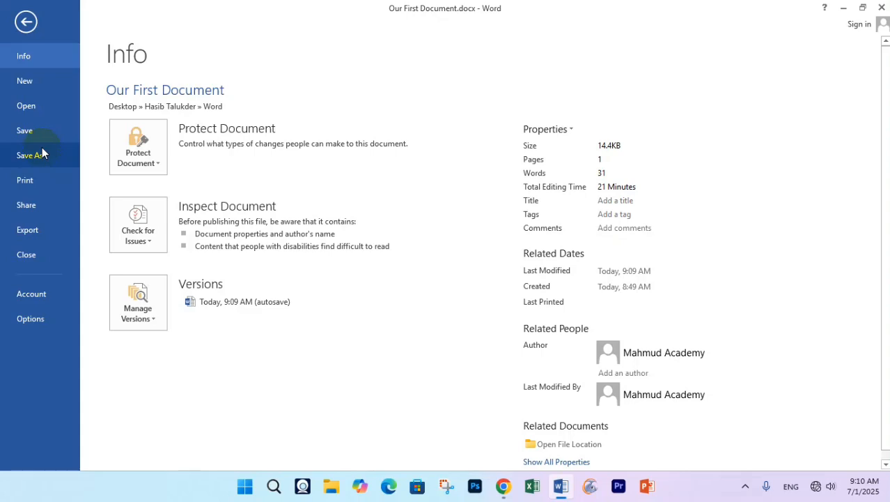
left_click(26, 15)
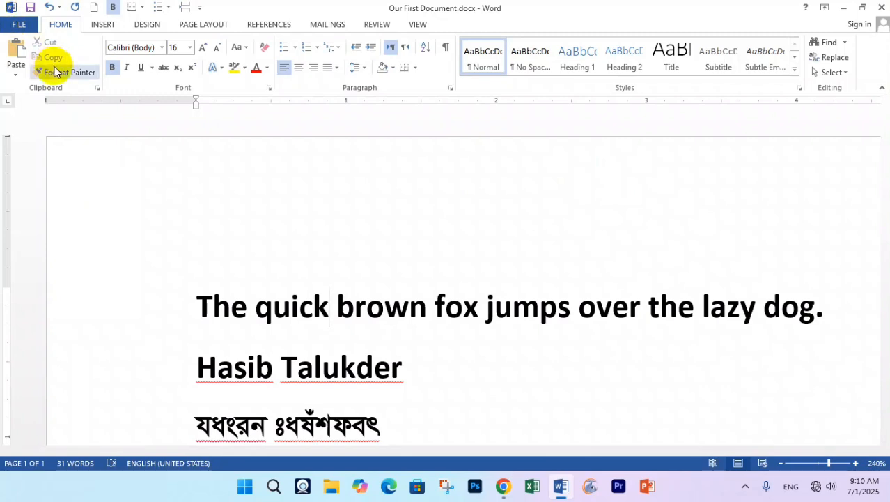
left_click(19, 24)
left_click(77, 161)
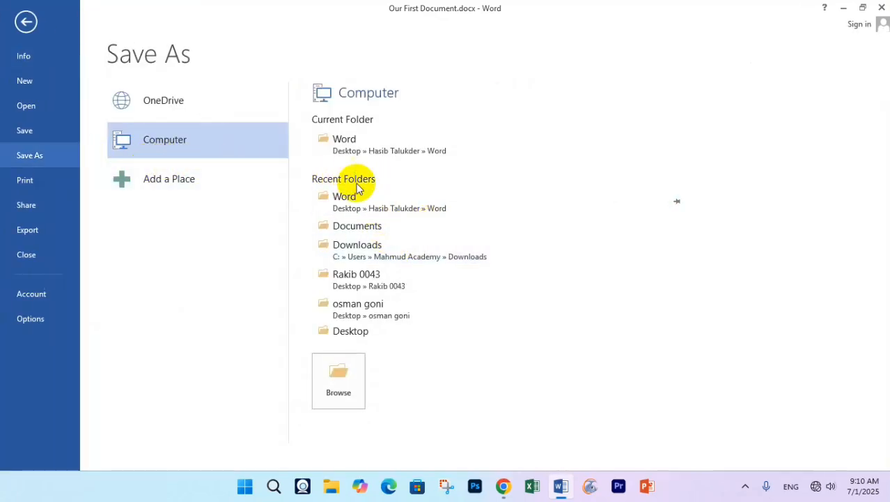
- Browse to Desktop > author's folder > Word and save a copy named 'new document'
left_click(339, 374)
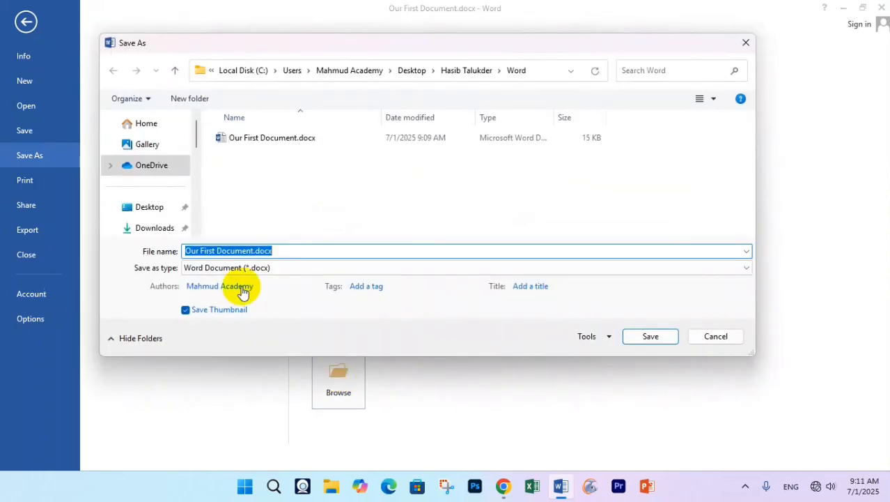
left_click(148, 206)
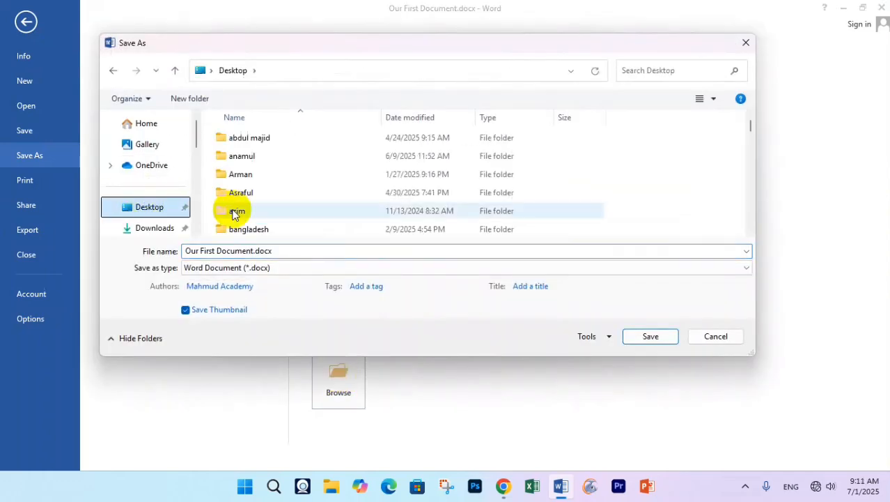
scroll(268, 195, "down", 5)
scroll(271, 195, "down", 2)
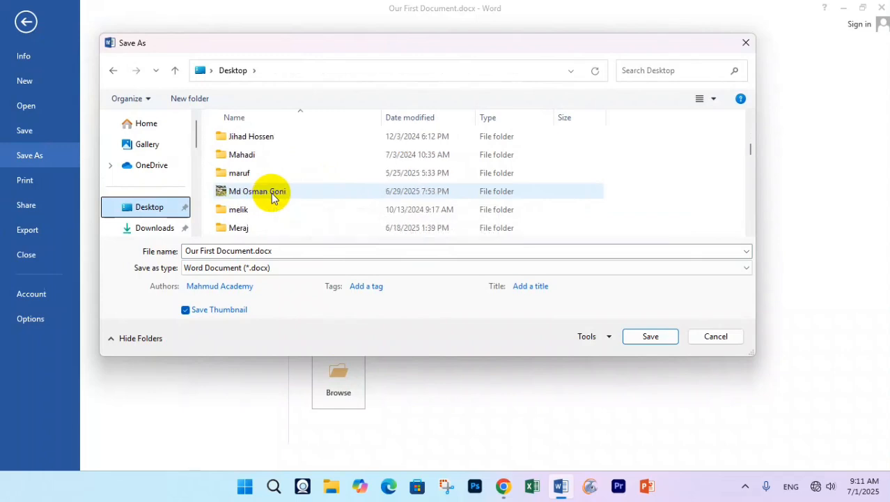
scroll(273, 193, "up", 1)
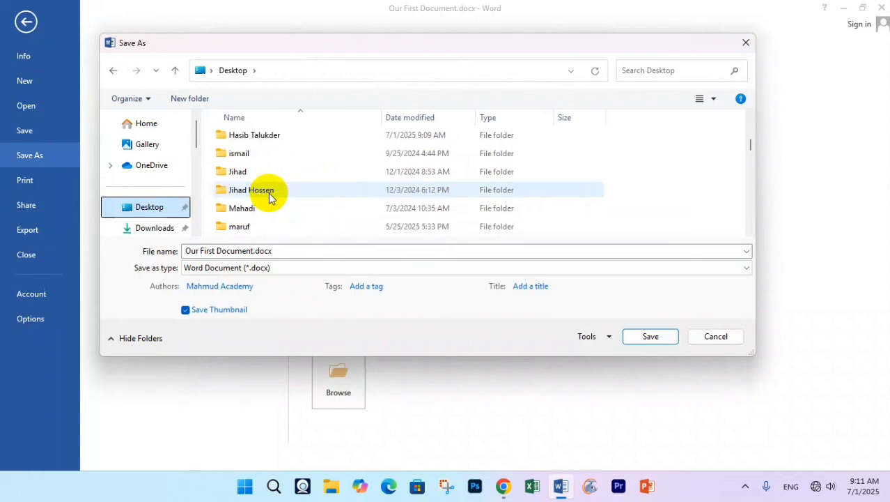
double_click(257, 137)
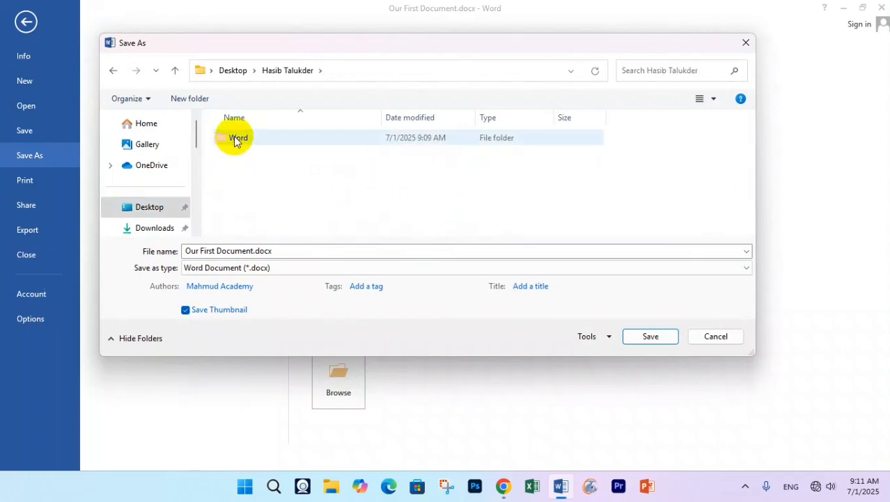
double_click(244, 139)
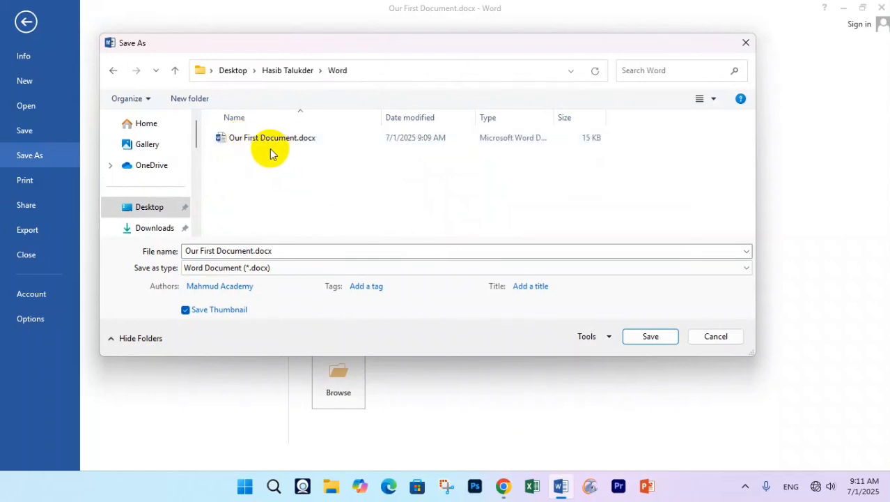
triple_click(236, 252)
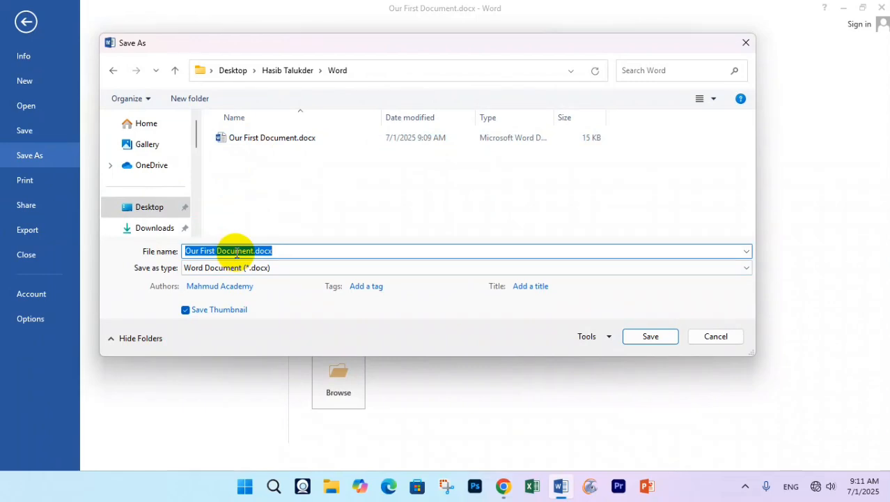
type("new do")
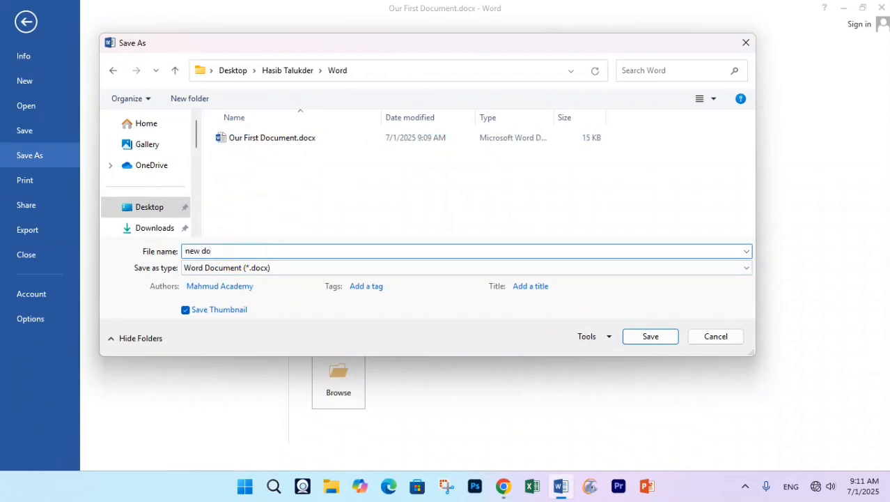
type("cument")
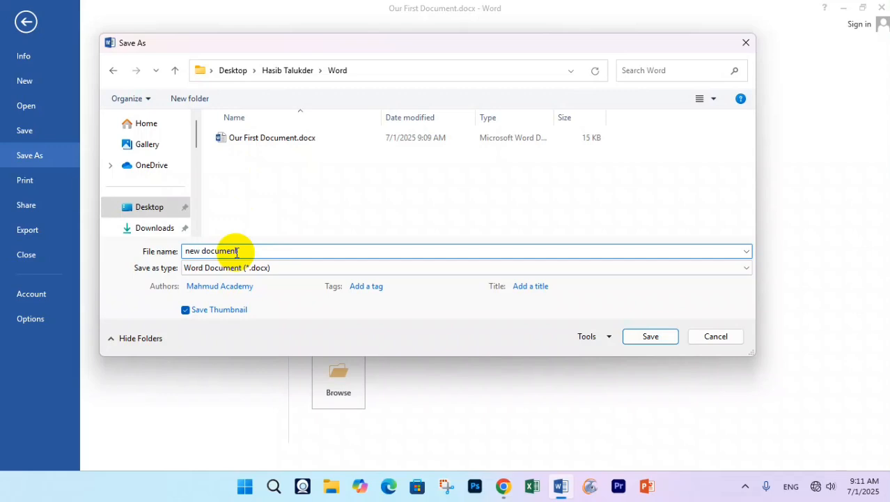
key("Return")
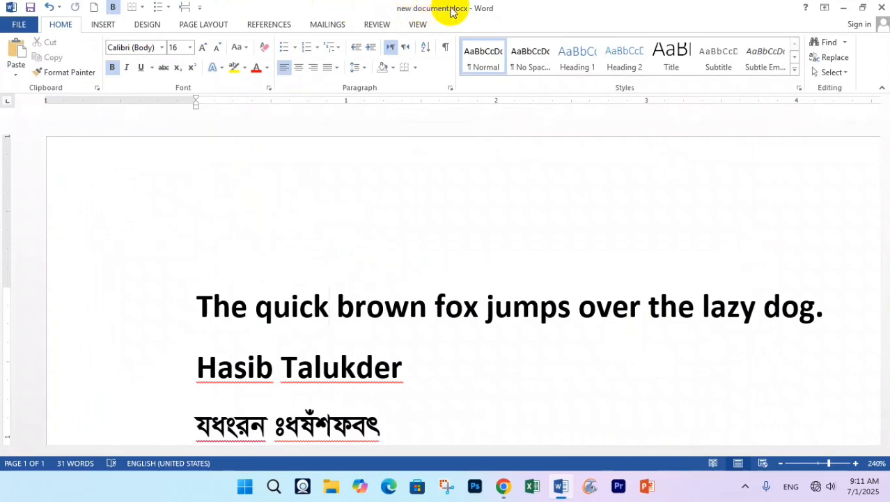
- Reopen Our First Document.docx from the Recent Documents list
left_click(19, 25)
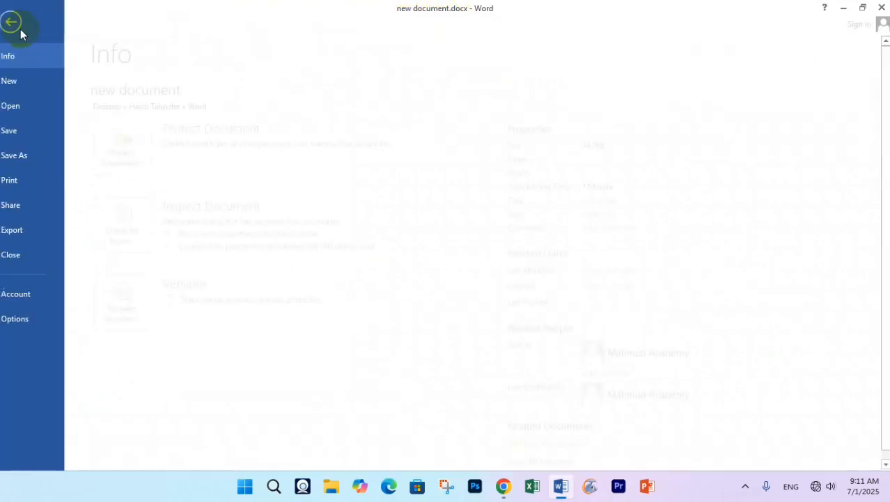
left_click(26, 106)
left_click(382, 153)
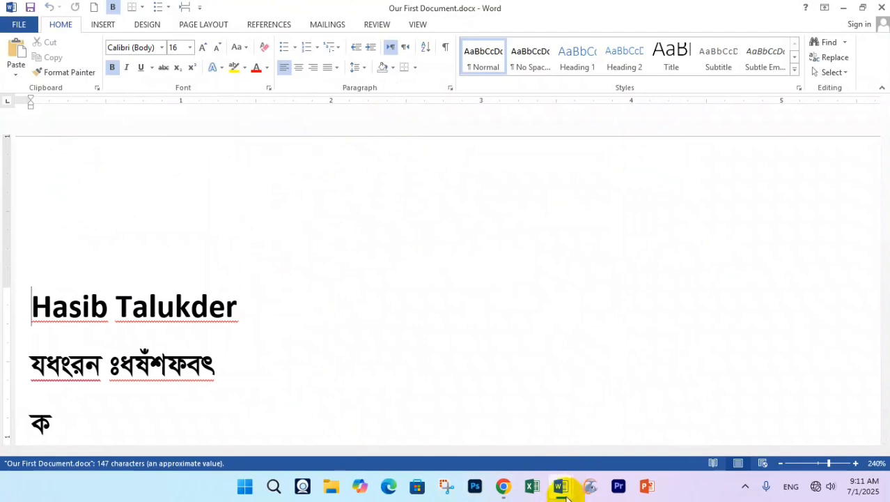
- Switch between the original document and the new copy using the taskbar Word previews
mouse_move(561, 485)
mouse_move(478, 417)
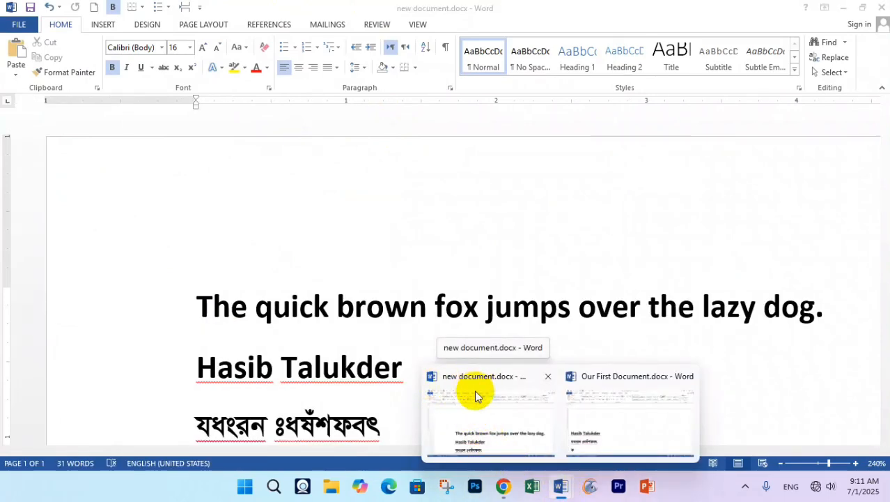
left_click(477, 392)
mouse_move(560, 487)
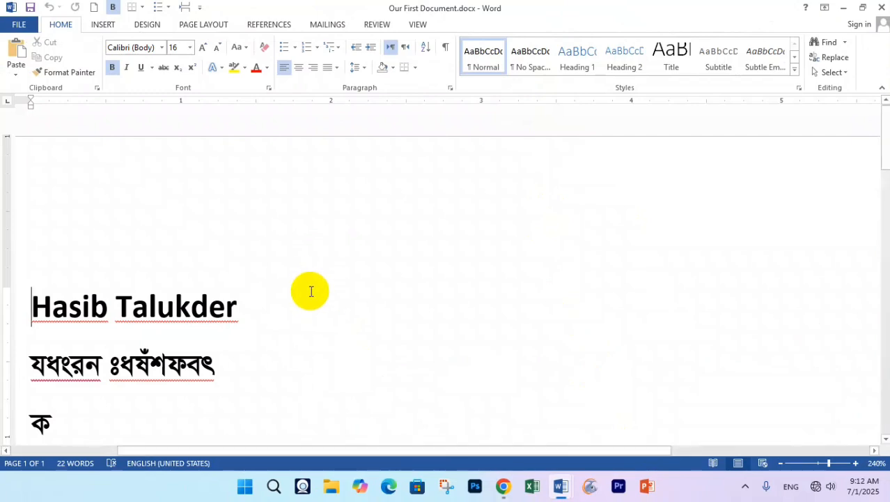
- Save Our First Document, then add blank lines after the smaller Bangla name line
left_click(16, 25)
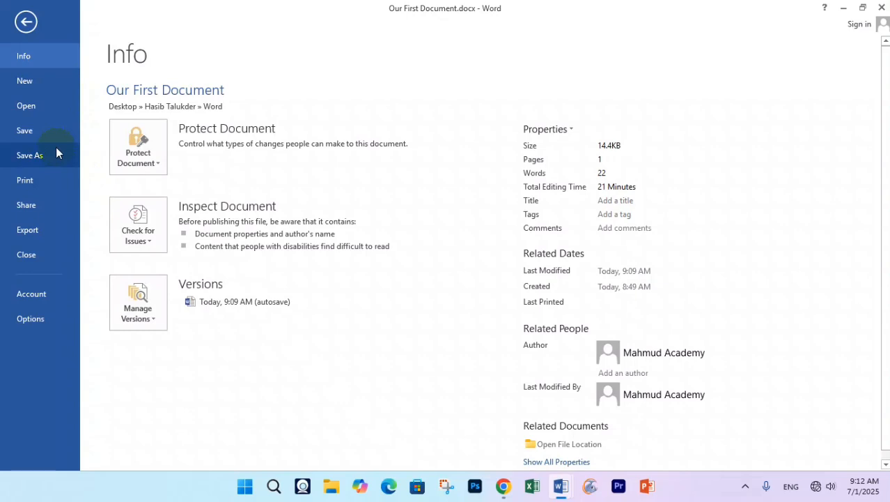
left_click(13, 132)
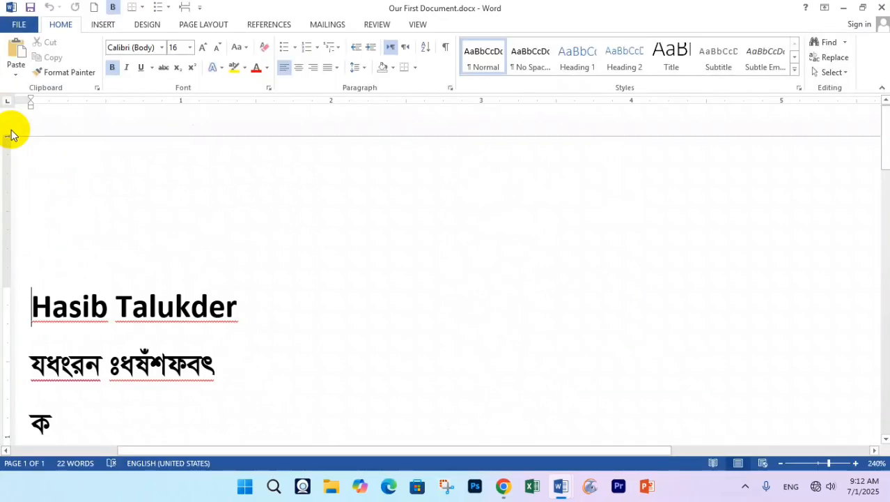
scroll(219, 238, "down", 5)
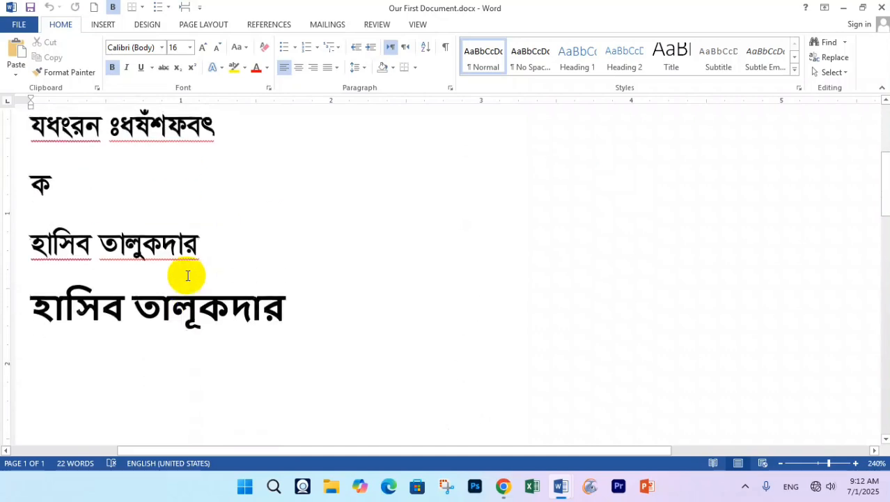
left_click(302, 246)
left_click(209, 189)
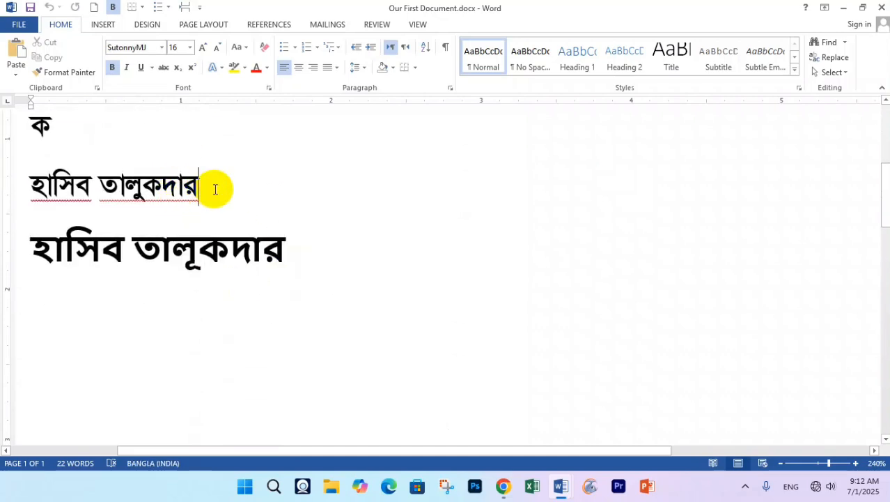
key("Return")
key("Return")
key("Return")
key("Return")
key("Return")
key("Return")
key("Return")
key("Return")
key("Return")
key("Return")
key("Return")
key("Return")
key("Return")
key("Return")
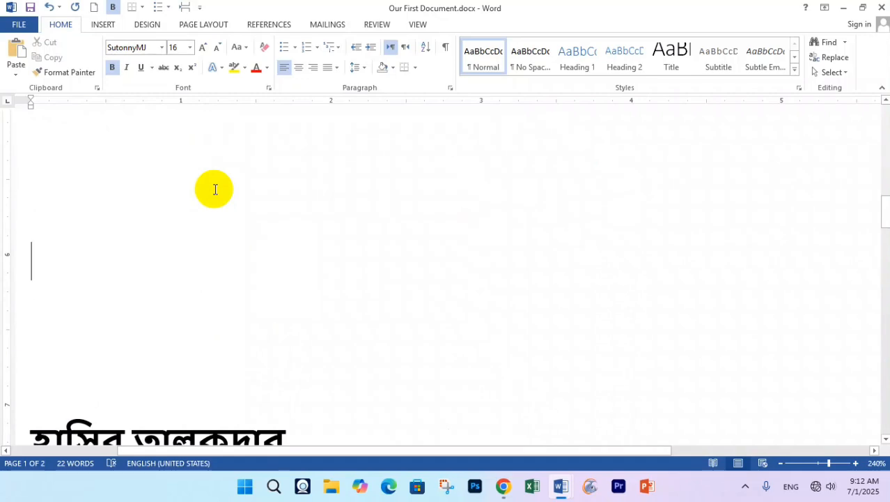
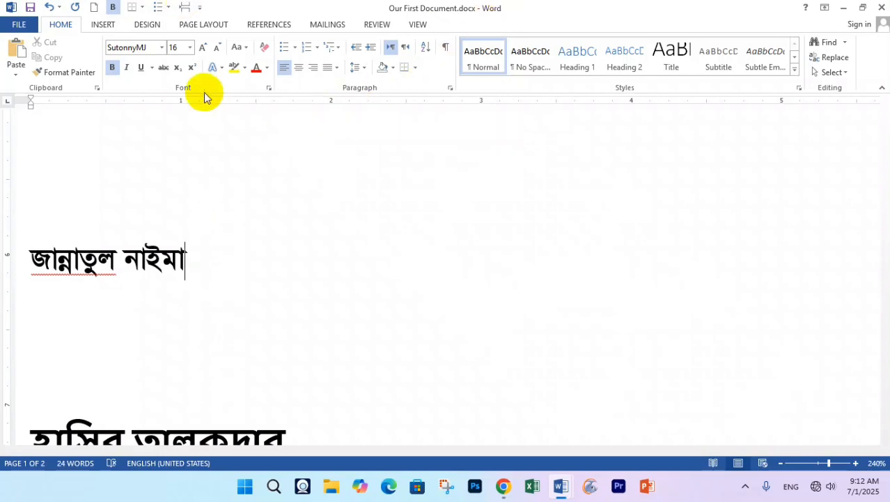
- Type a person's name in Bangla on the blank line, then view the file's Info page
left_click(17, 26)
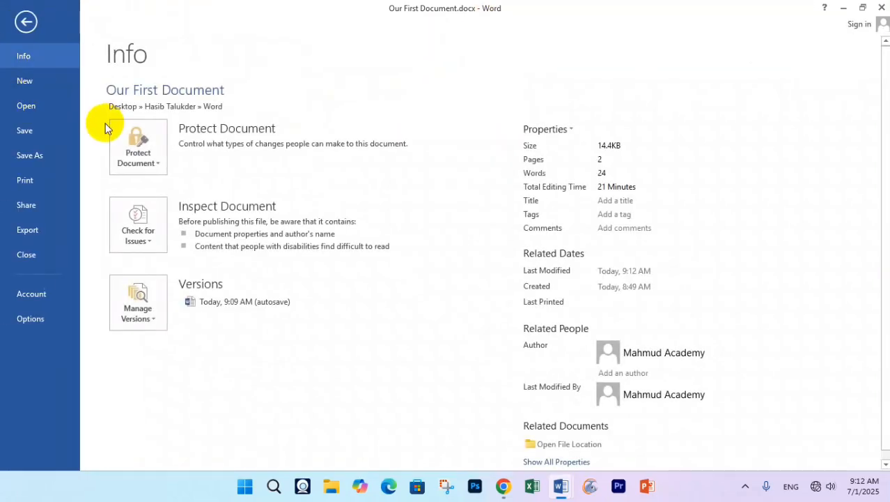